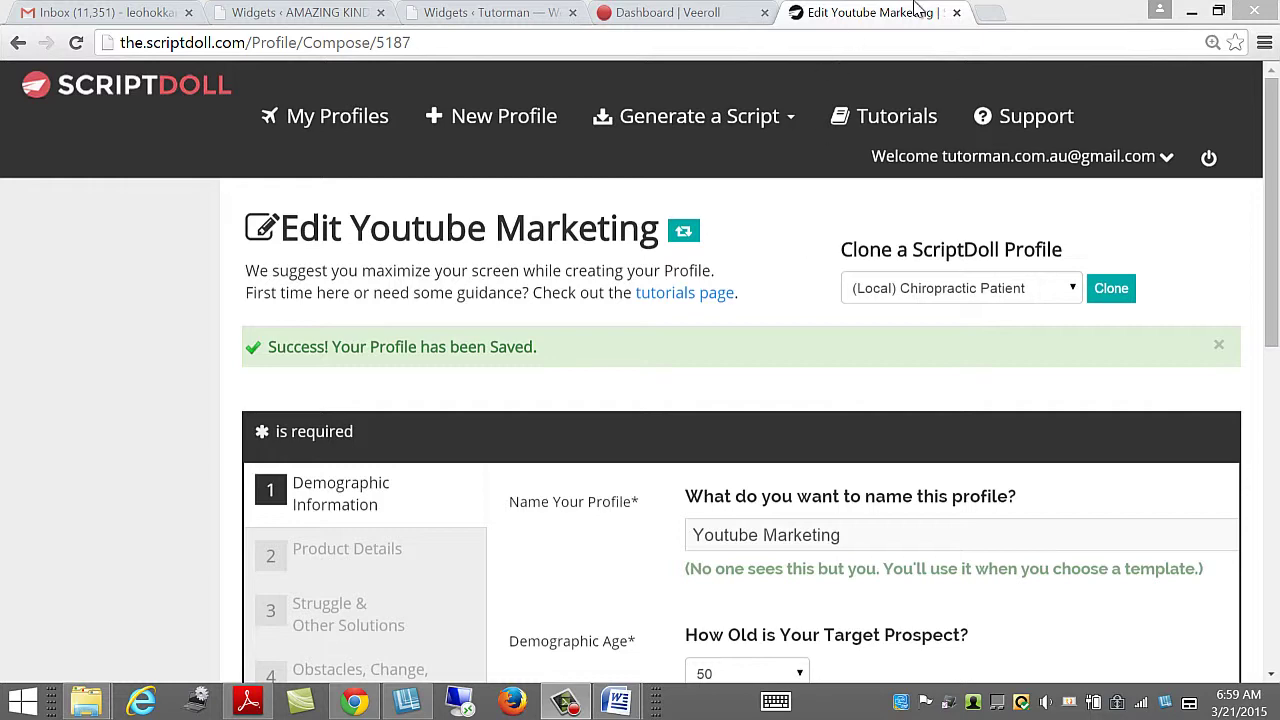
Close the Edit Youtube Marketing tab to return to the Veeroll affiliate dashboard
{"action": "left_click", "coordinate": [956, 13]}
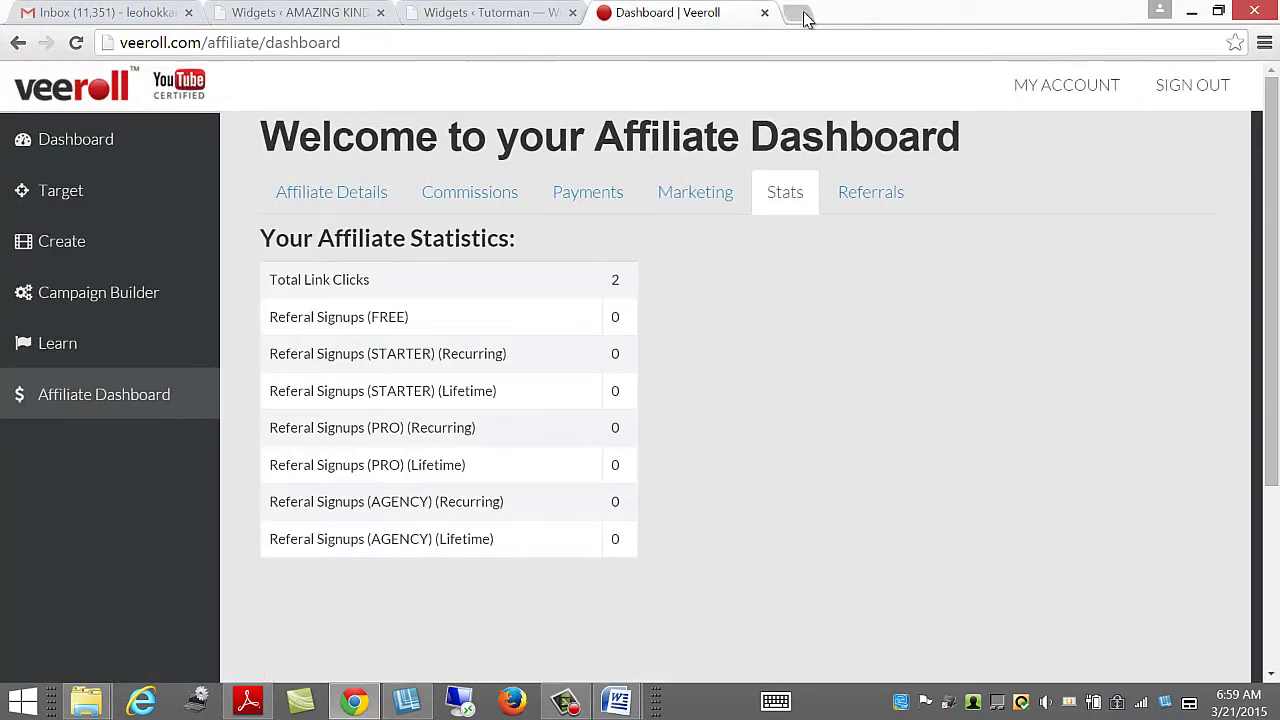
Load scriptdoll.net in a new tab and reach its pre-filled Log In page
{"action": "left_click", "coordinate": [806, 14]}
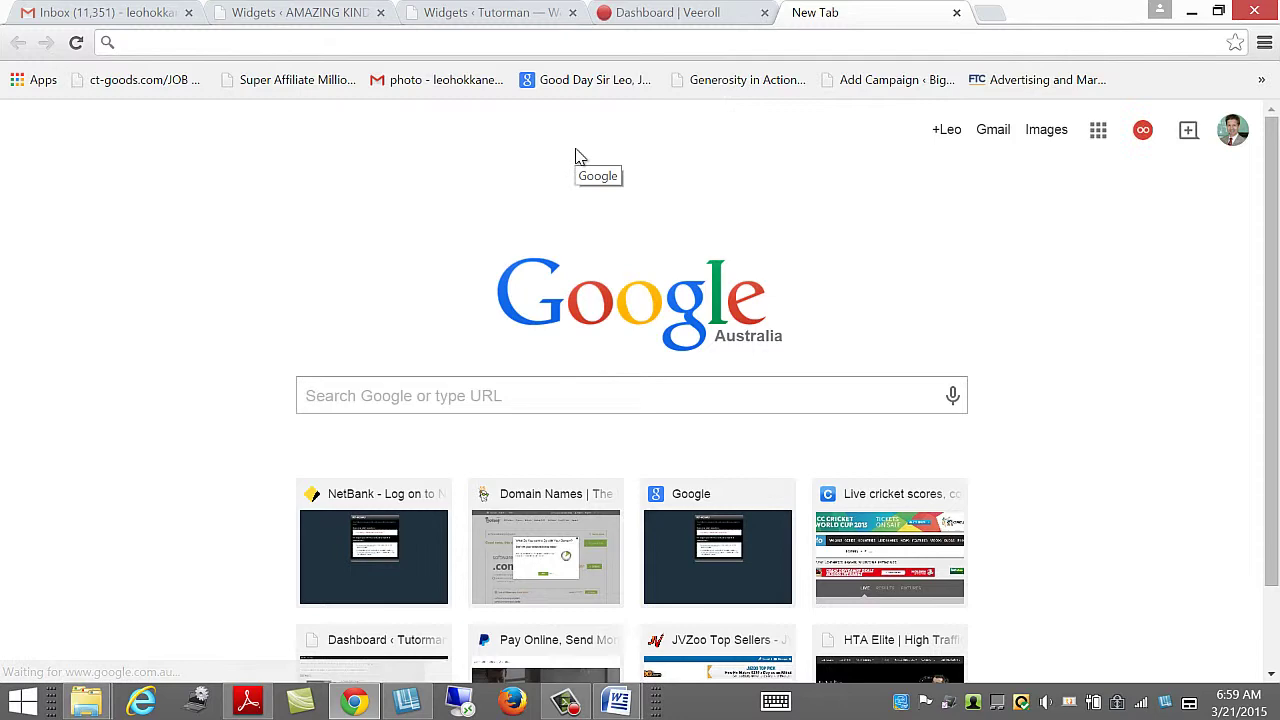
{"action": "type", "text": "scriptdoll.net"}
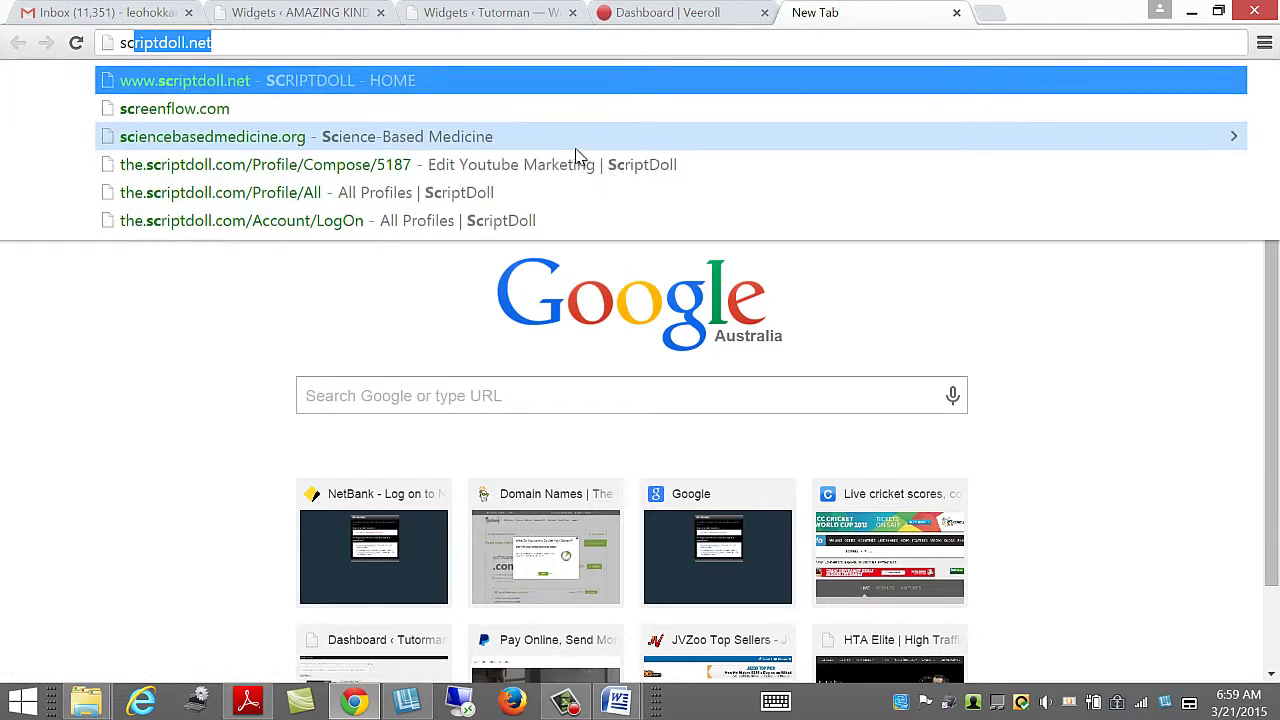
{"action": "key", "text": "Return"}
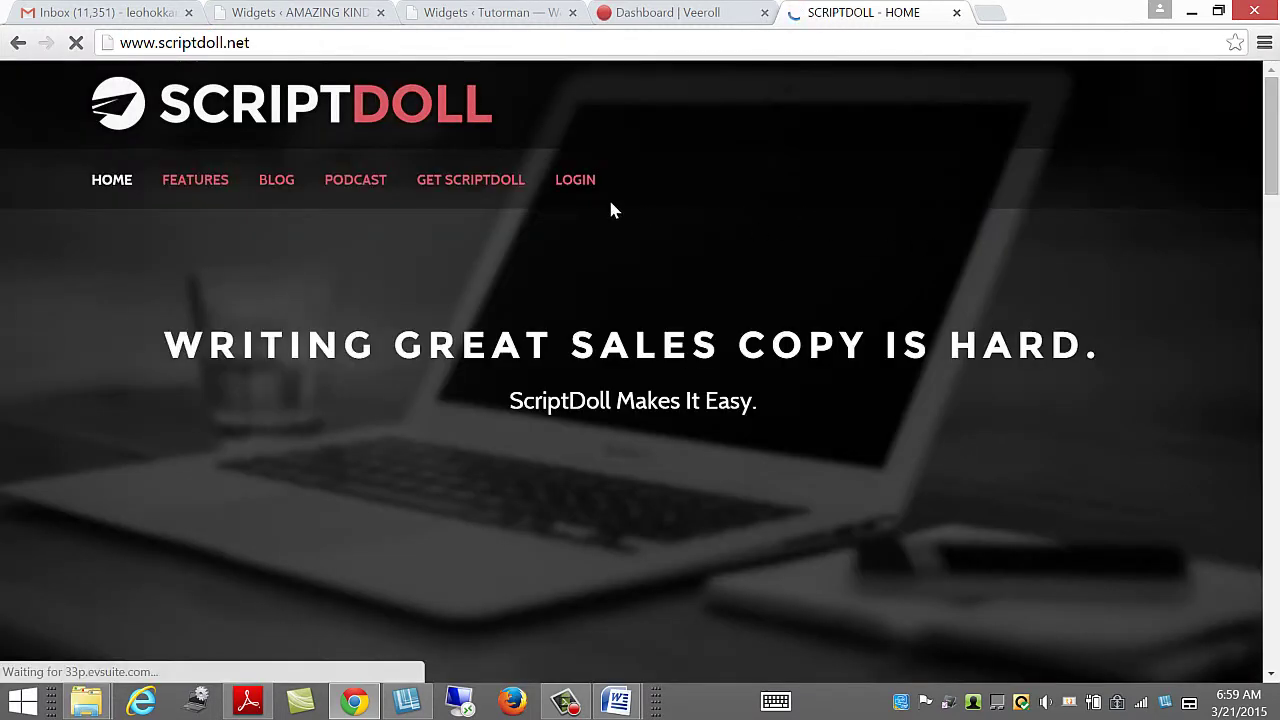
{"action": "left_click", "coordinate": [574, 190]}
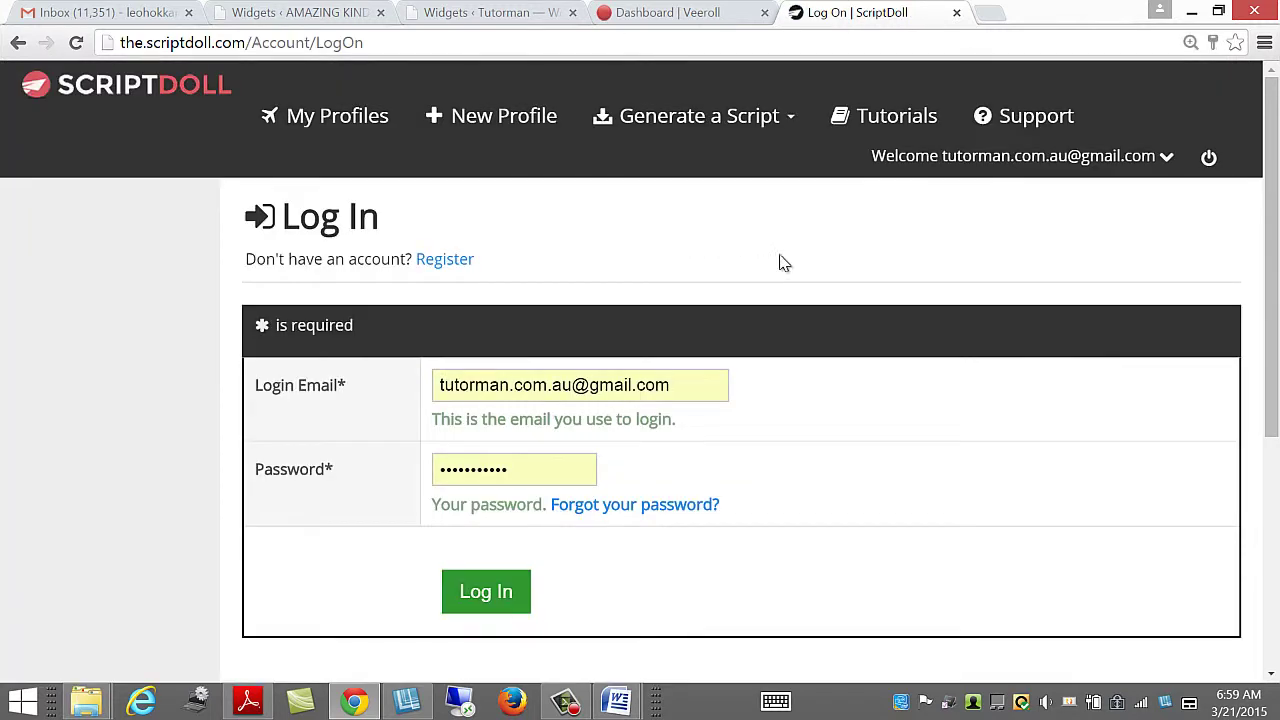
Log in to ScriptDoll and pick Video Spike under Clone a ScriptDoll Profile
{"action": "left_click", "coordinate": [490, 605]}
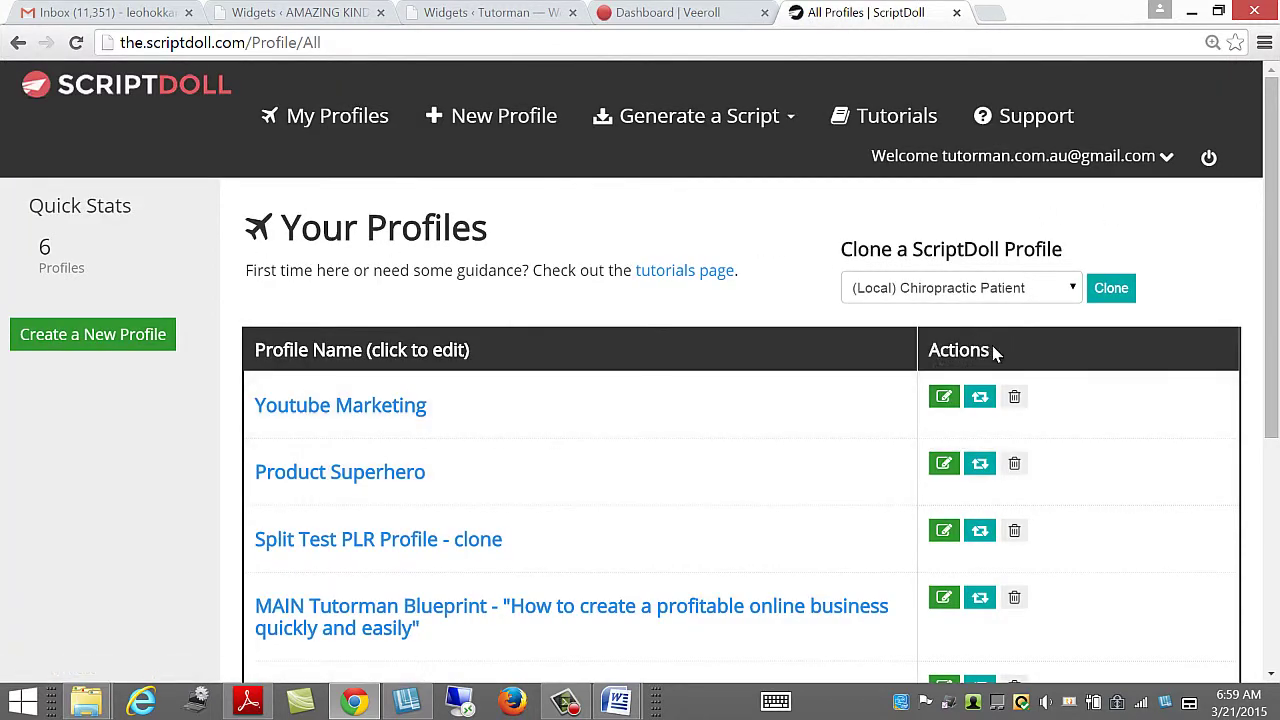
{"action": "left_click", "coordinate": [1073, 291]}
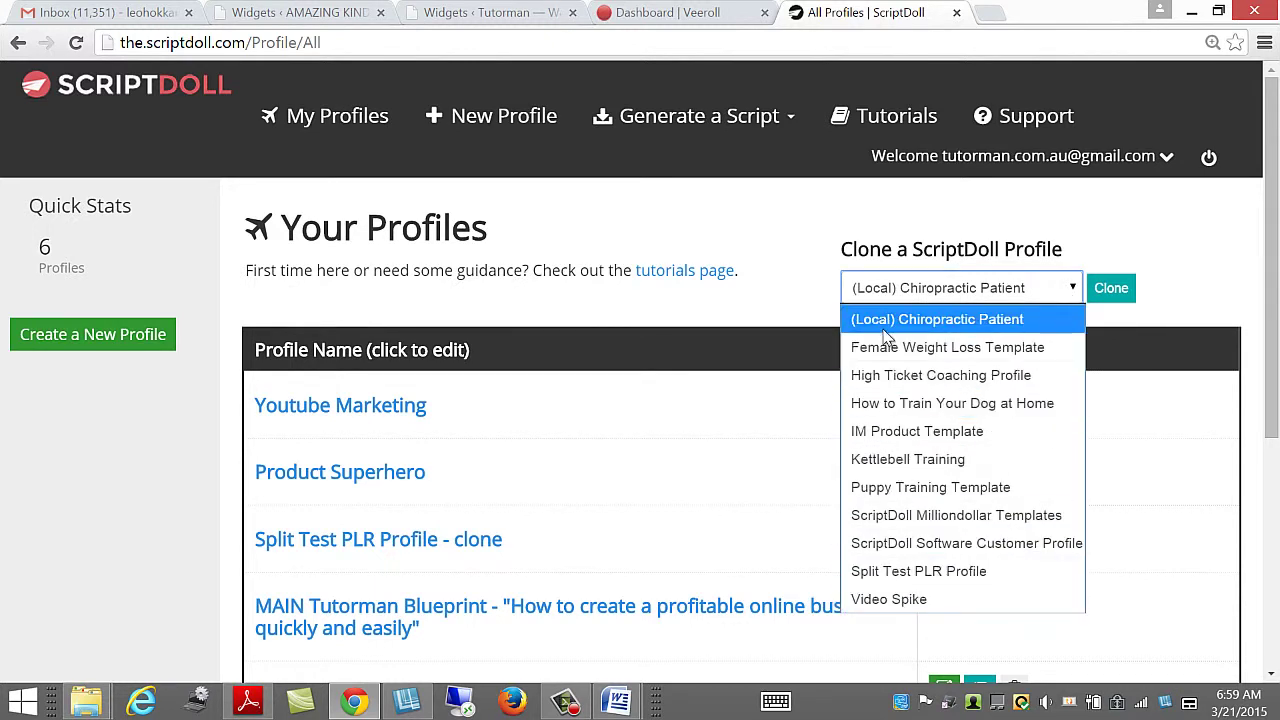
{"action": "left_click", "coordinate": [928, 600]}
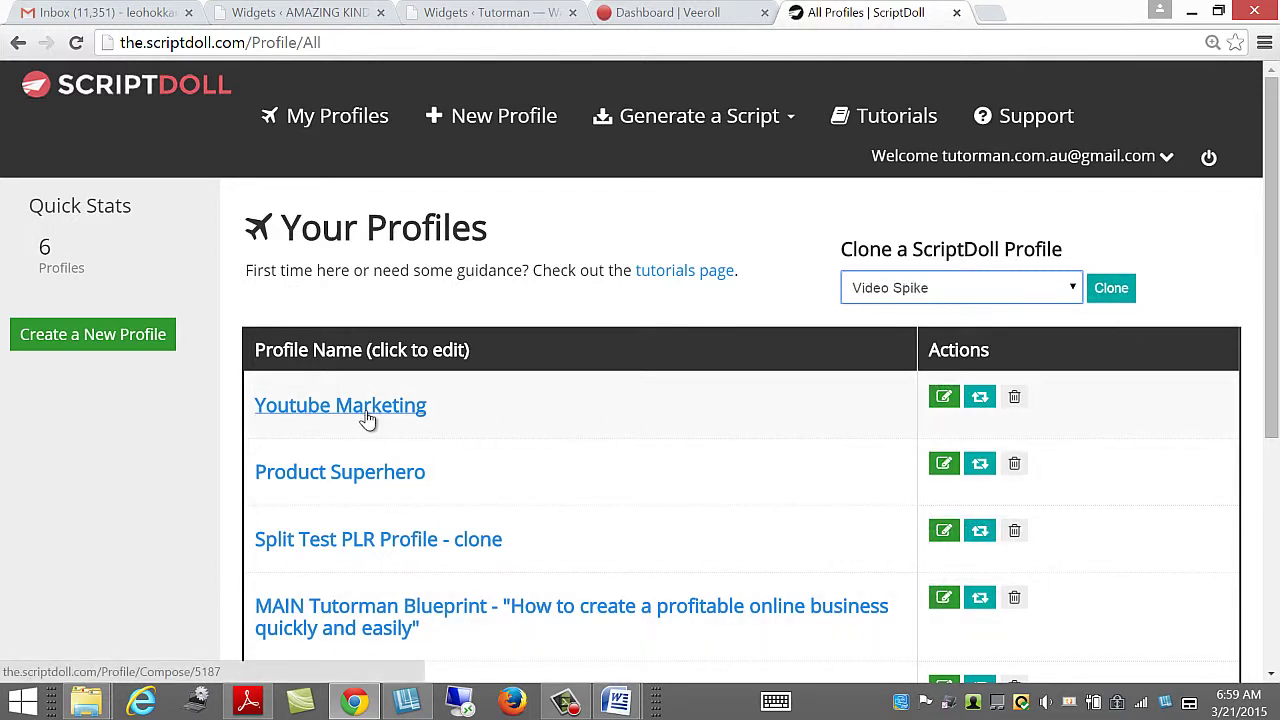
Open the Youtube Marketing profile and look over its step 1 demographic answers
{"action": "left_click", "coordinate": [420, 410]}
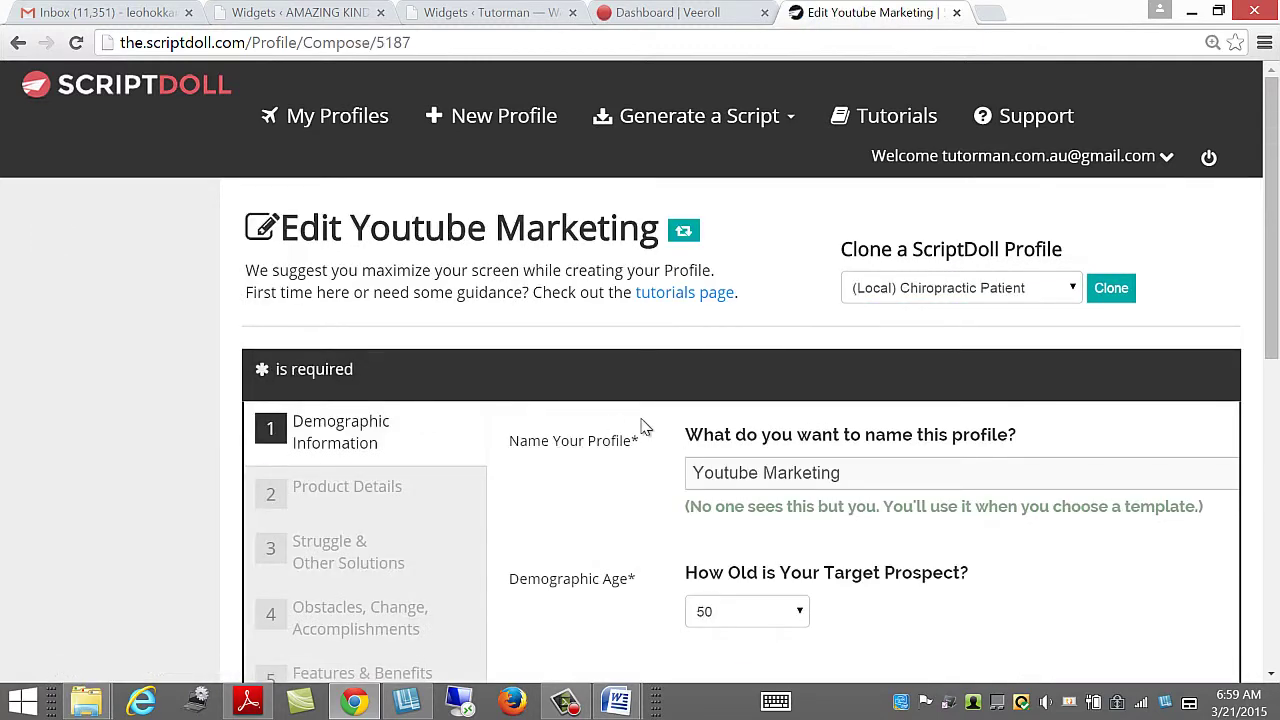
{"action": "scroll", "coordinate": [635, 425], "scroll_direction": "down", "scroll_amount": 3}
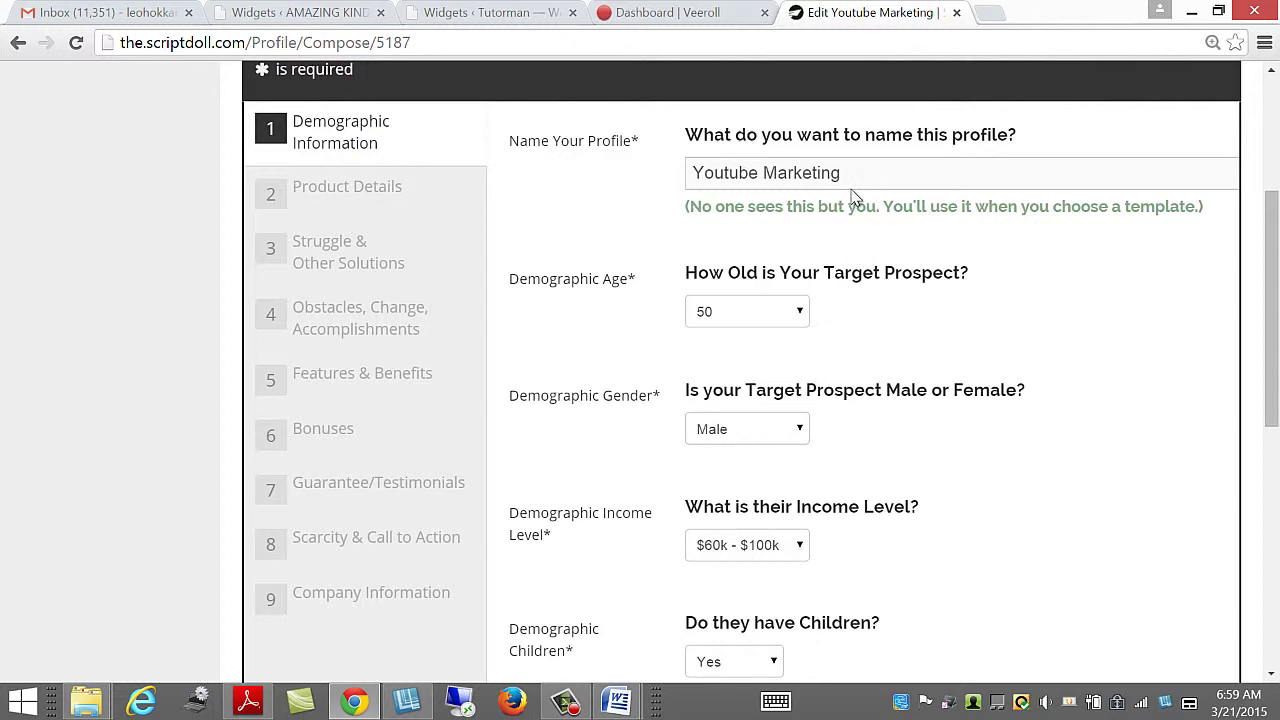
{"action": "scroll", "coordinate": [866, 310], "scroll_direction": "down", "scroll_amount": 4}
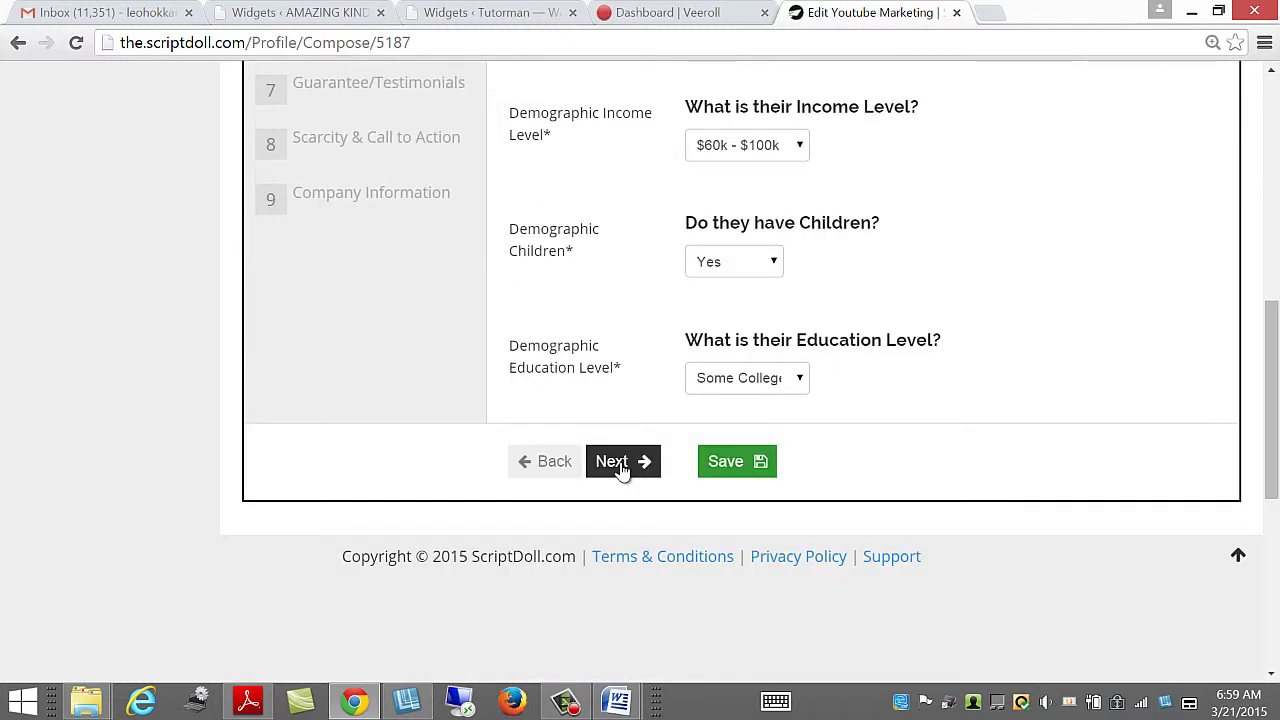
{"action": "scroll", "coordinate": [703, 406], "scroll_direction": "up", "scroll_amount": 5}
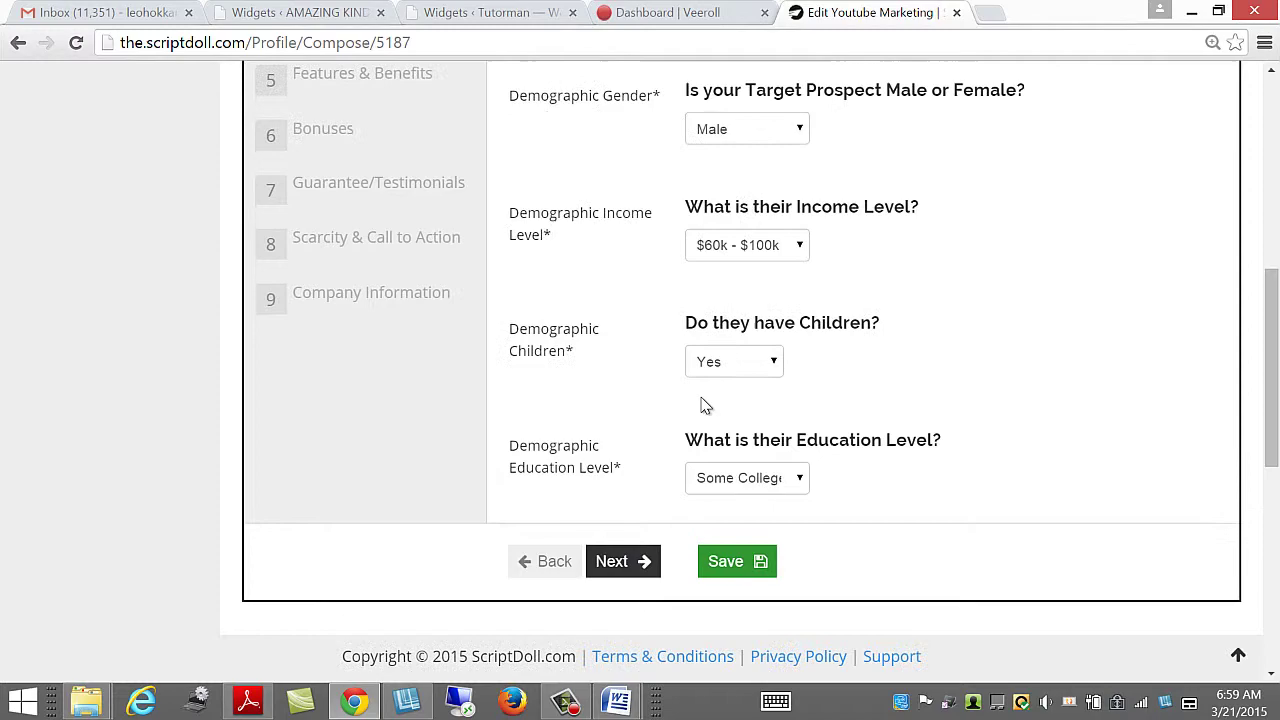
Review and save the Product Details with Tutorman and Youtube Video Marketing Blueprint
{"action": "left_click", "coordinate": [337, 295]}
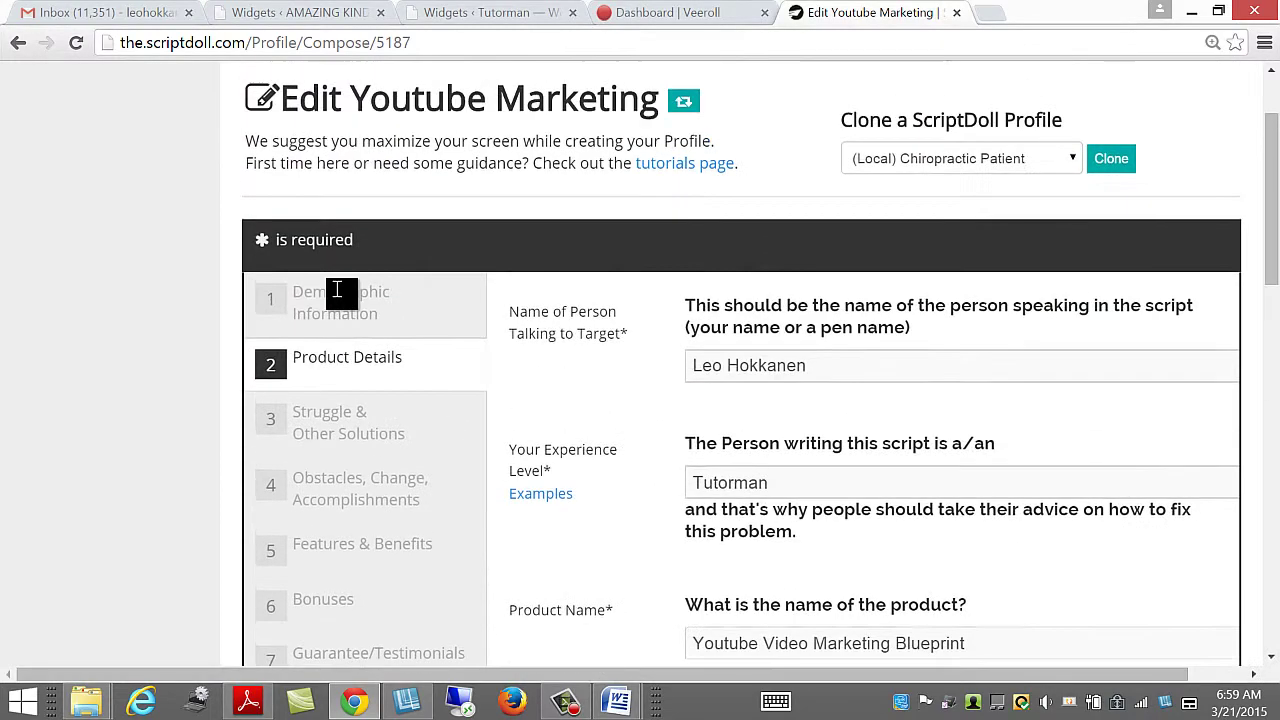
{"action": "scroll", "coordinate": [846, 454], "scroll_direction": "down", "scroll_amount": 2}
{"action": "scroll", "coordinate": [940, 270], "scroll_direction": "down", "scroll_amount": 10}
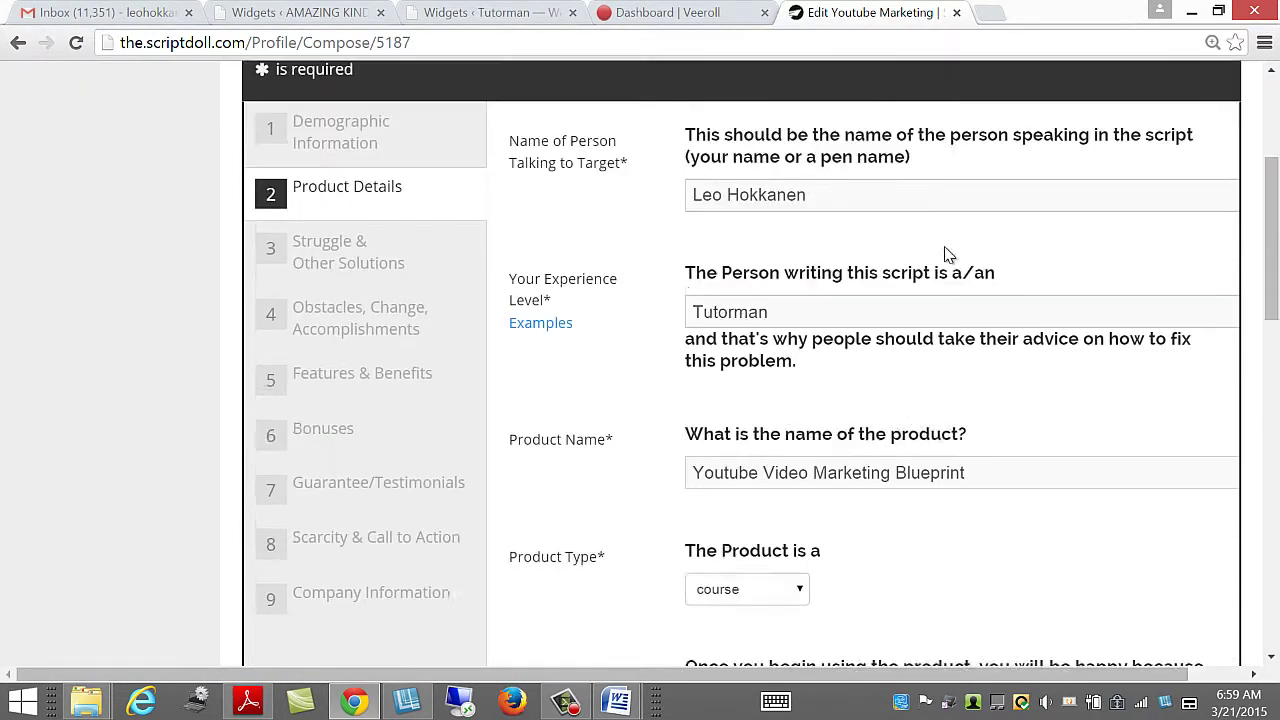
{"action": "scroll", "coordinate": [900, 350], "scroll_direction": "down", "scroll_amount": 1}
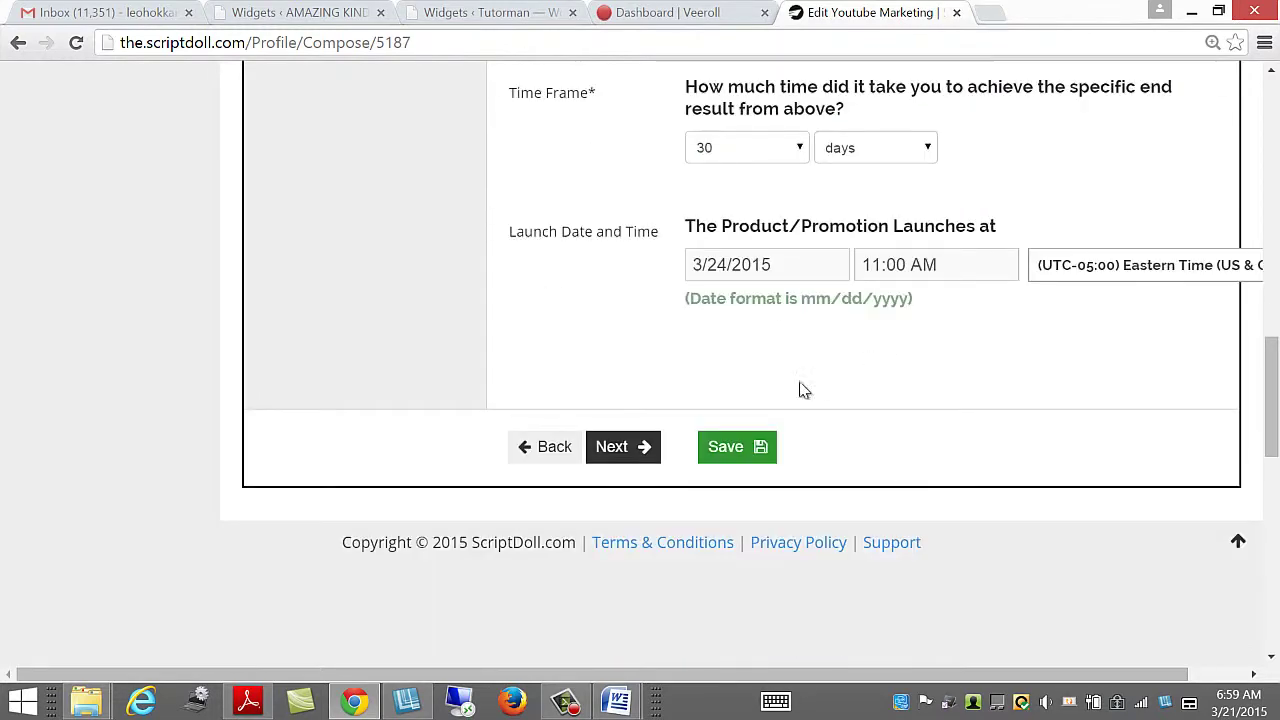
{"action": "left_click", "coordinate": [720, 450]}
{"action": "scroll", "coordinate": [846, 314], "scroll_direction": "up", "scroll_amount": 8}
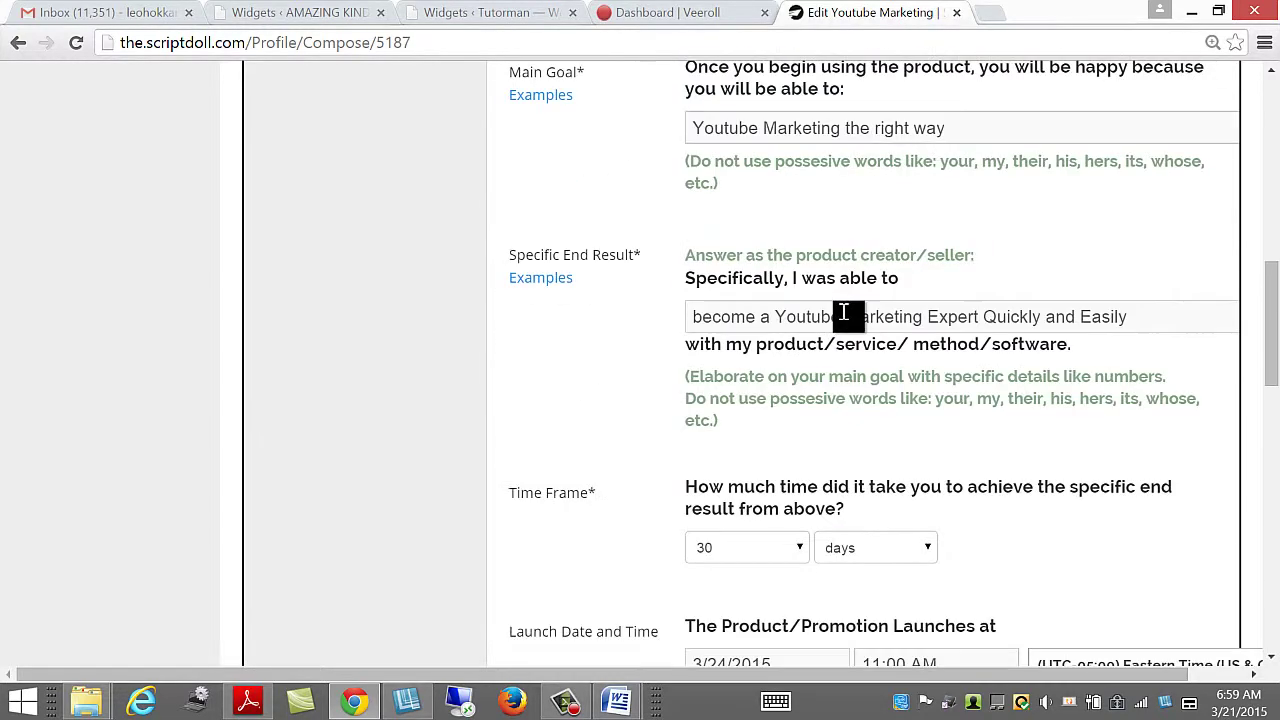
{"action": "scroll", "coordinate": [843, 318], "scroll_direction": "up", "scroll_amount": 2}
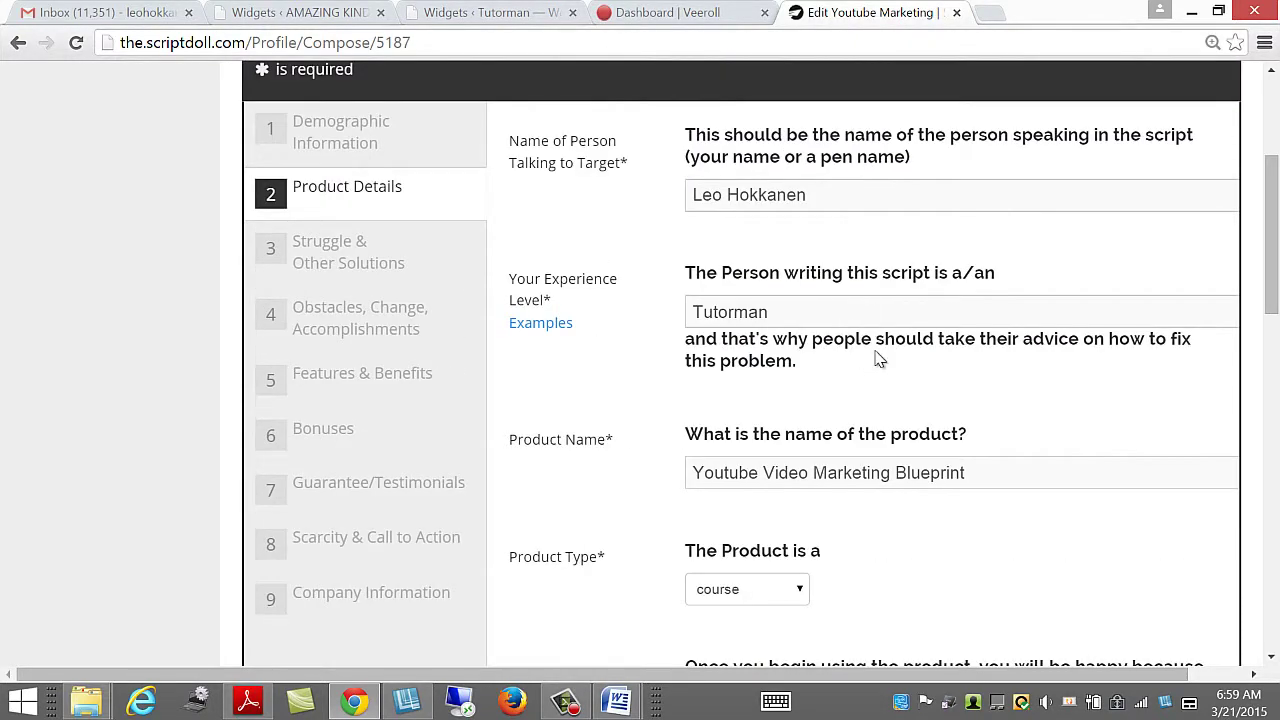
{"action": "scroll", "coordinate": [868, 347], "scroll_direction": "down", "scroll_amount": 5}
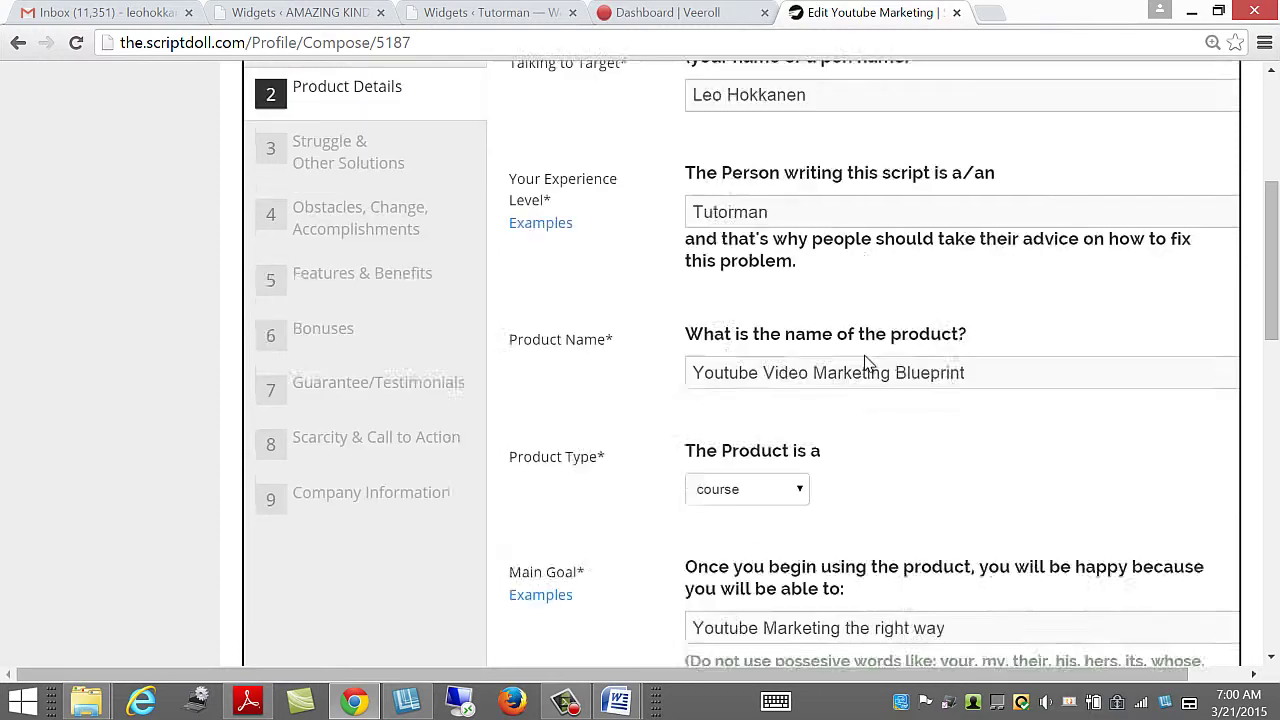
{"action": "scroll", "coordinate": [968, 112], "scroll_direction": "down", "scroll_amount": 2}
{"action": "scroll", "coordinate": [971, 165], "scroll_direction": "down", "scroll_amount": 2}
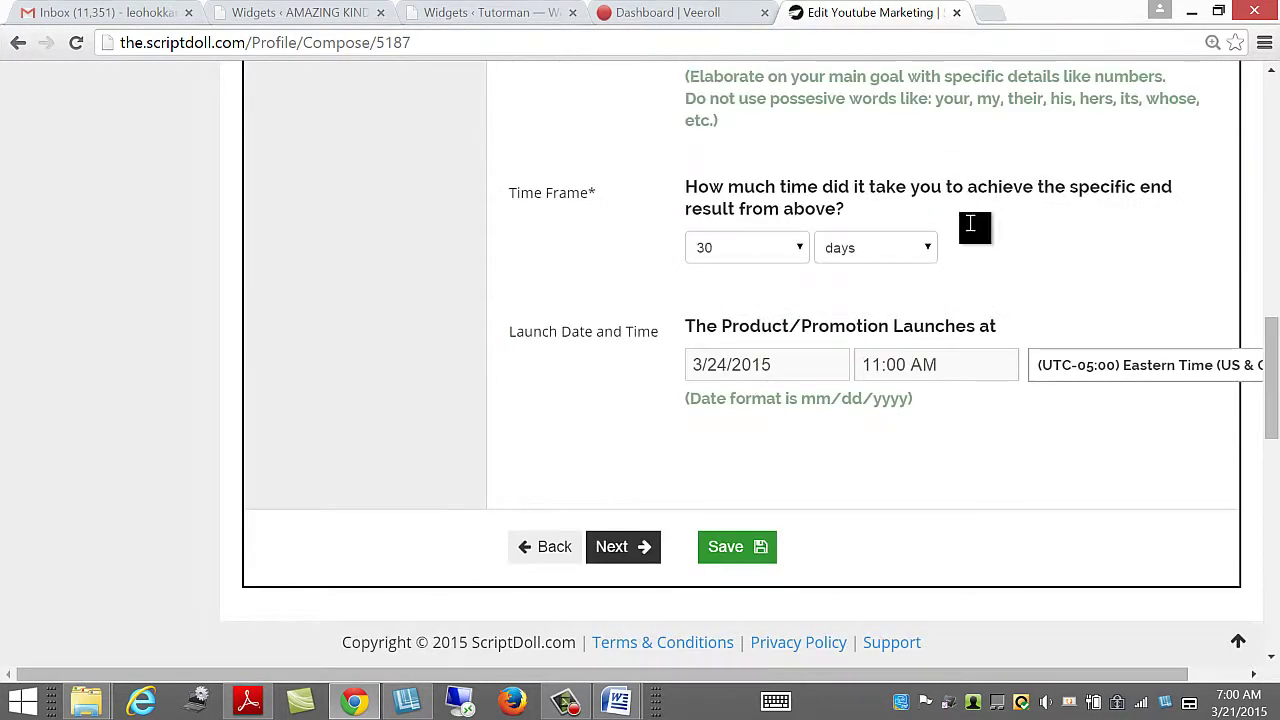
{"action": "scroll", "coordinate": [865, 253], "scroll_direction": "up", "scroll_amount": 11}
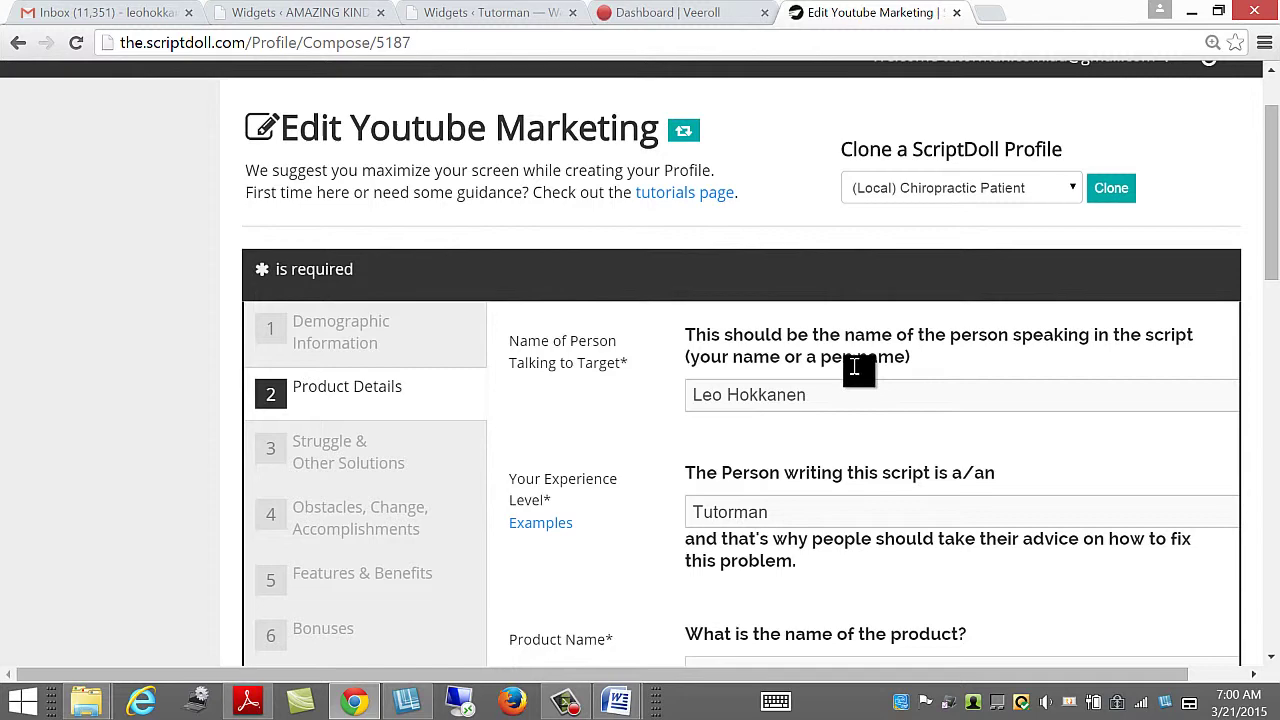
Read through the Struggle & Other Solutions answers down to the $500.00 and $2000.00 alternatives
{"action": "left_click", "coordinate": [316, 448]}
{"action": "scroll", "coordinate": [573, 457], "scroll_direction": "up", "scroll_amount": 1}
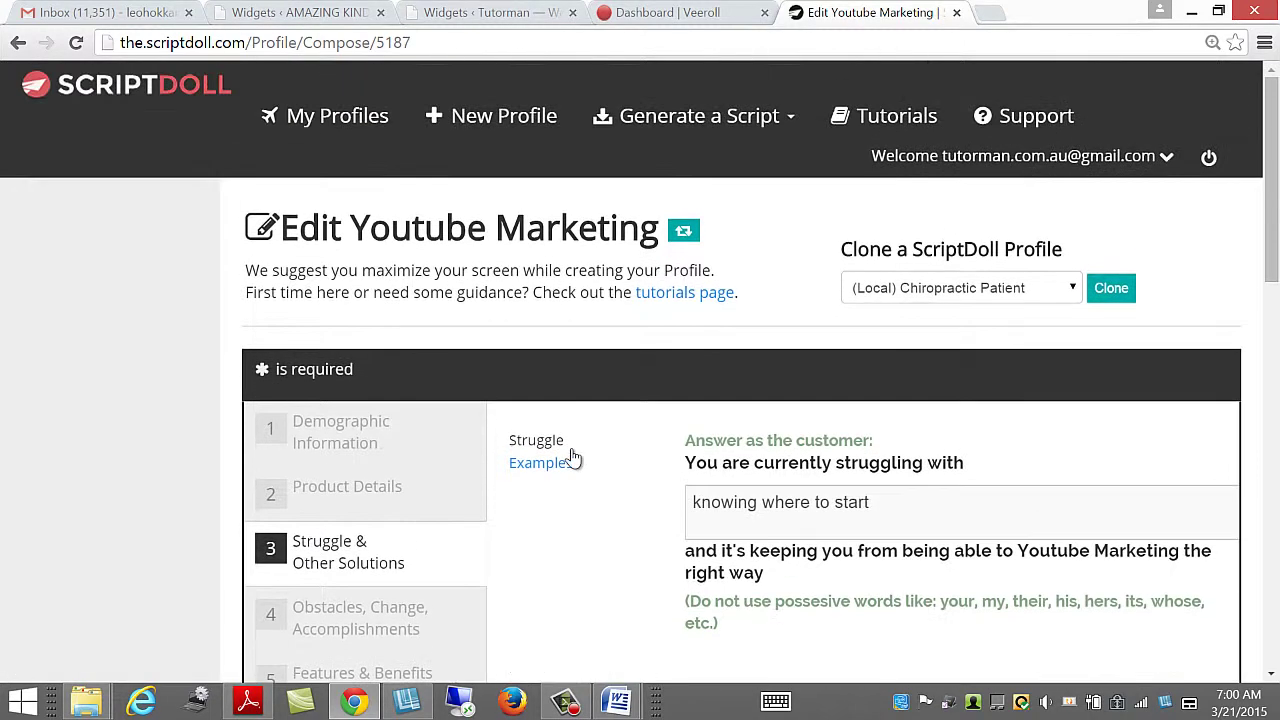
{"action": "scroll", "coordinate": [585, 450], "scroll_direction": "down", "scroll_amount": 2}
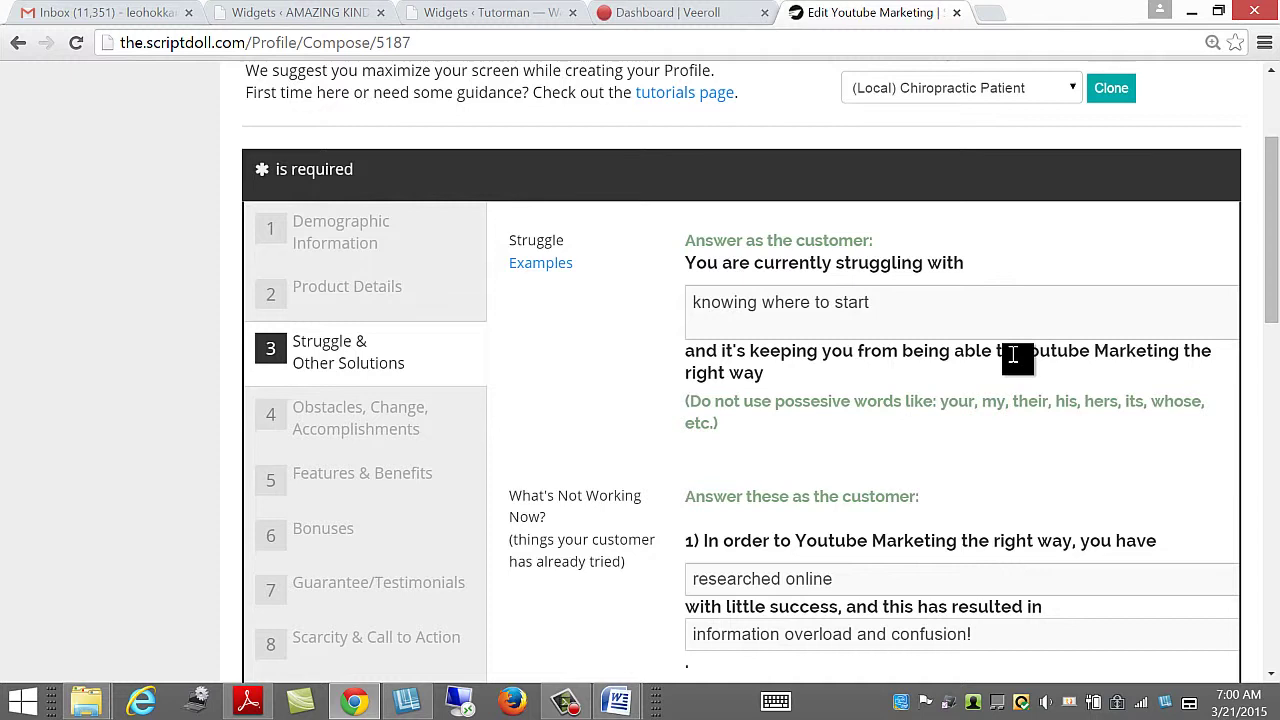
{"action": "left_click_drag", "start_coordinate": [1017, 352], "coordinate": [1181, 352]}
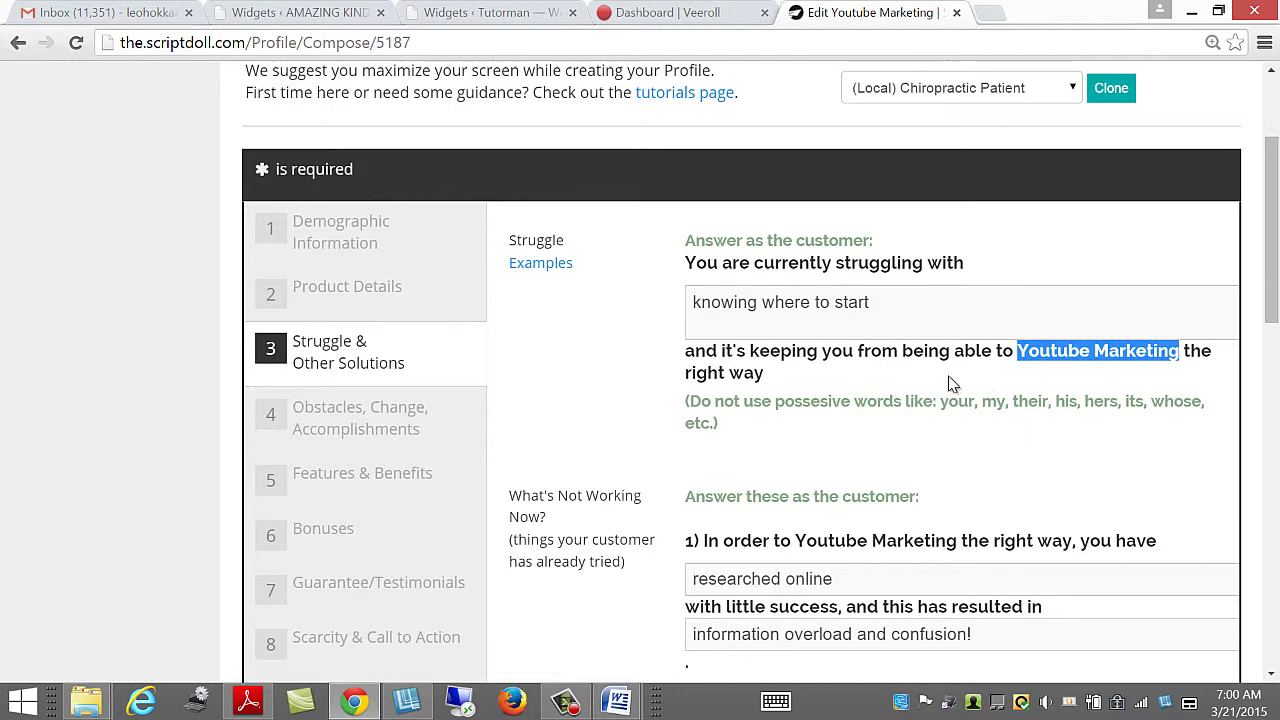
{"action": "scroll", "coordinate": [952, 384], "scroll_direction": "down", "scroll_amount": 1}
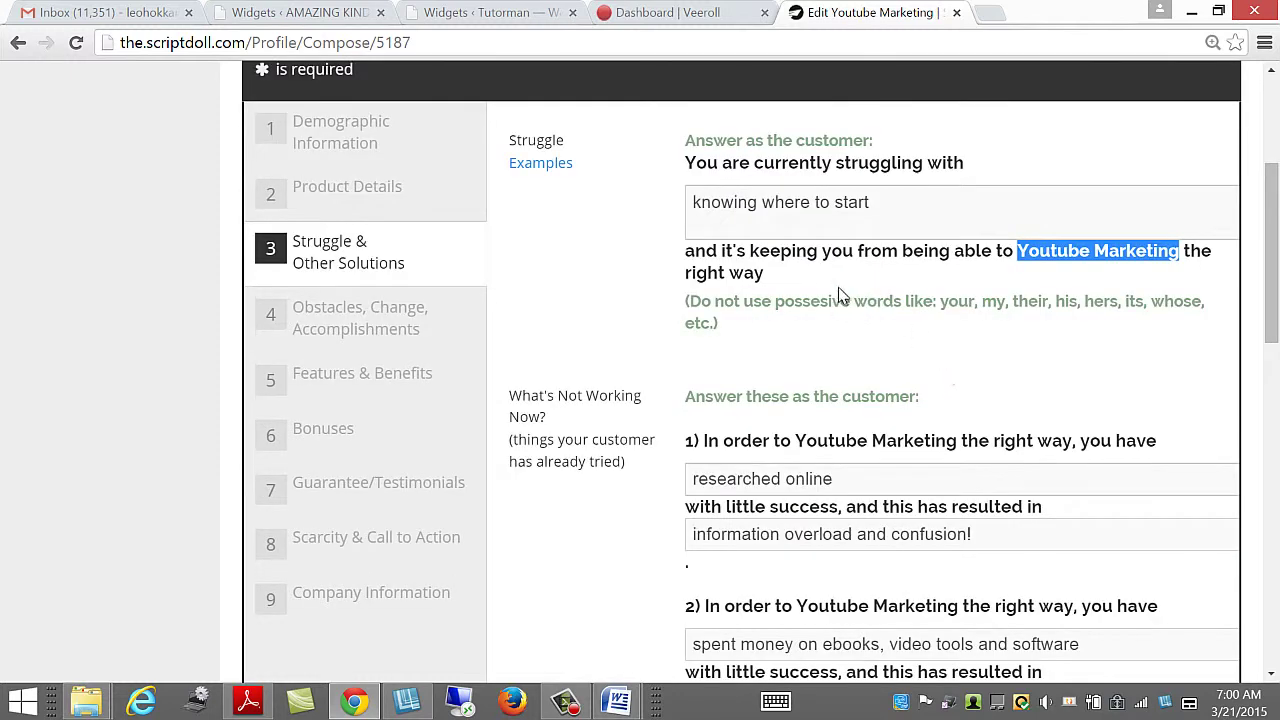
{"action": "left_click", "coordinate": [903, 345]}
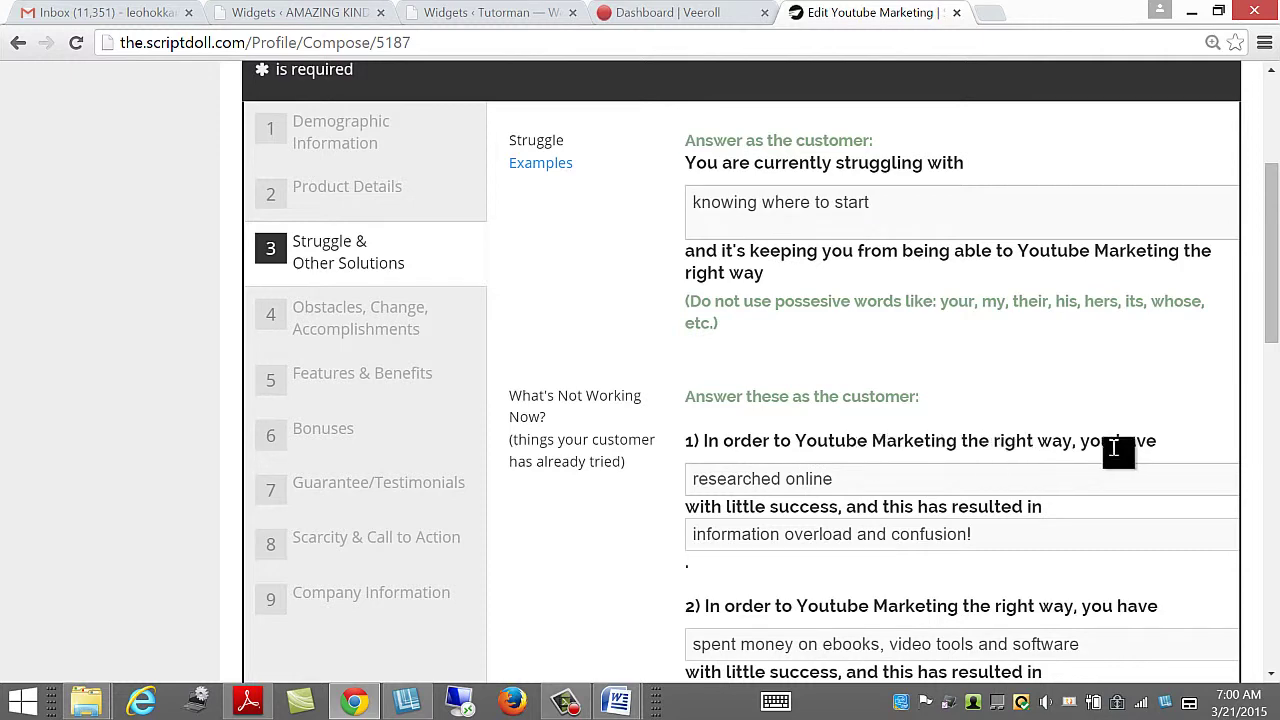
{"action": "scroll", "coordinate": [800, 450], "scroll_direction": "down", "scroll_amount": 2}
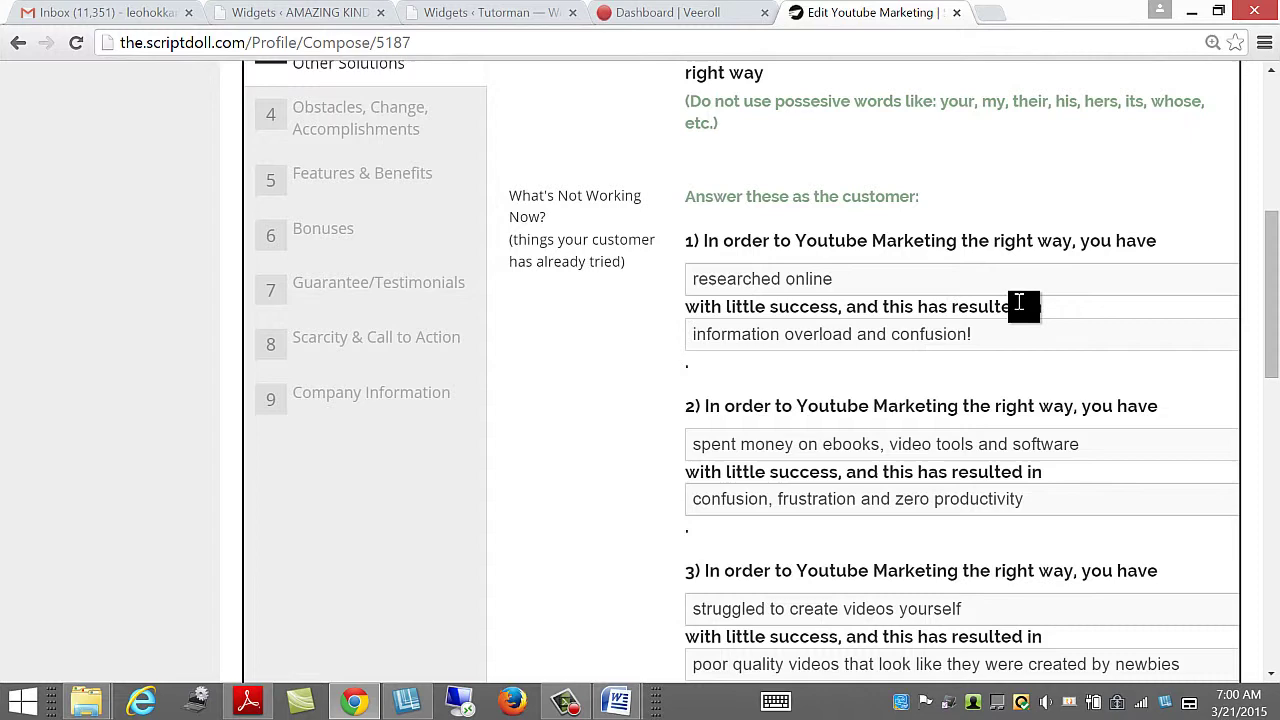
{"action": "scroll", "coordinate": [980, 372], "scroll_direction": "down", "scroll_amount": 2}
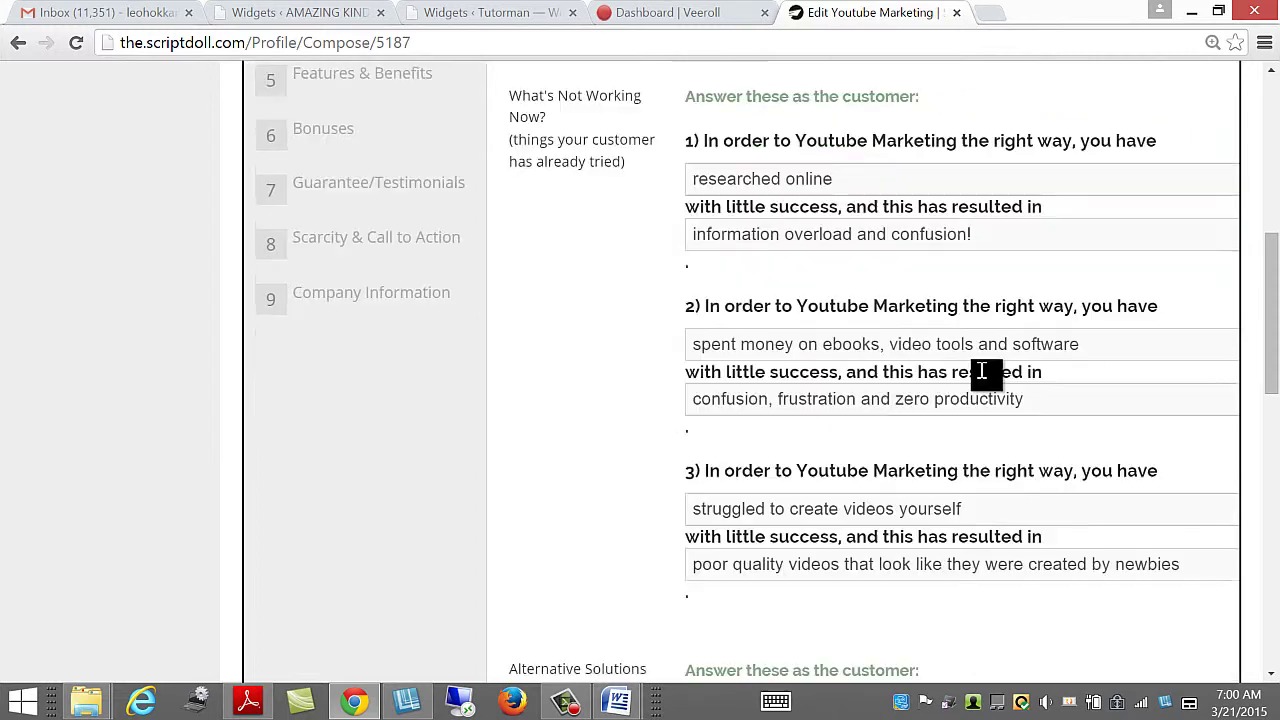
{"action": "scroll", "coordinate": [800, 405], "scroll_direction": "down", "scroll_amount": 5}
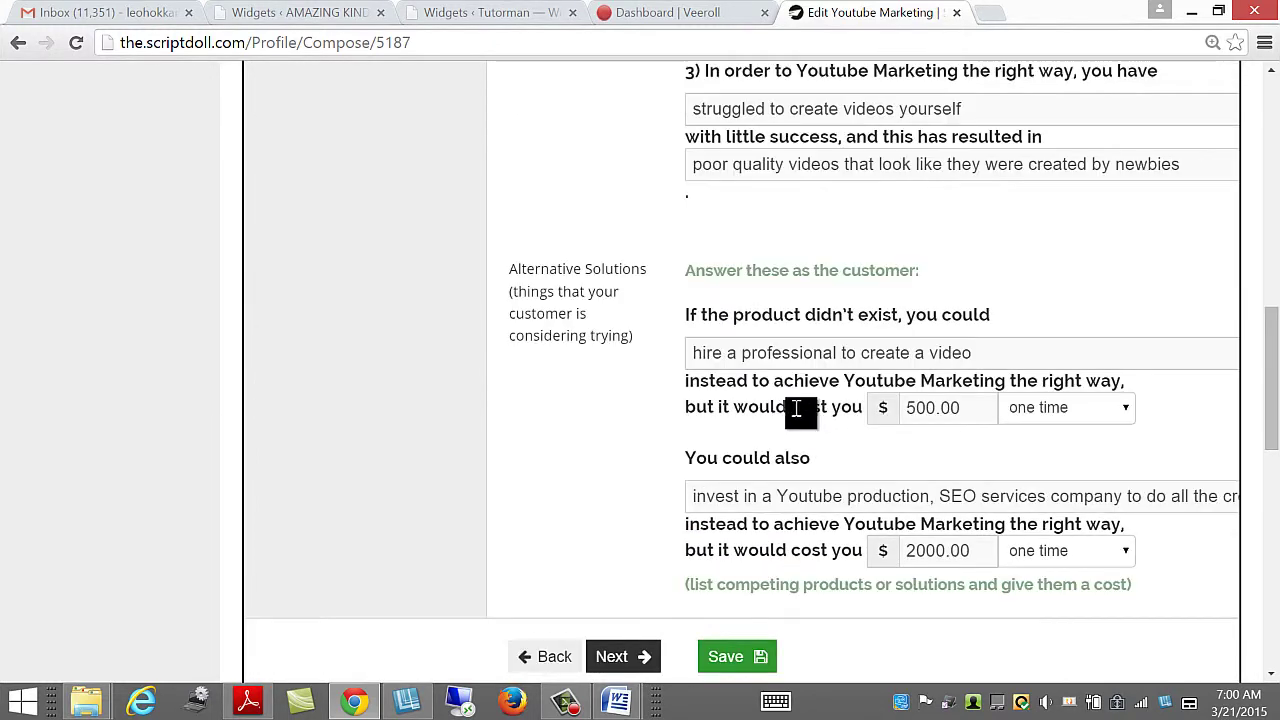
{"action": "scroll", "coordinate": [791, 406], "scroll_direction": "up", "scroll_amount": 6}
{"action": "scroll", "coordinate": [791, 406], "scroll_direction": "down", "scroll_amount": 5}
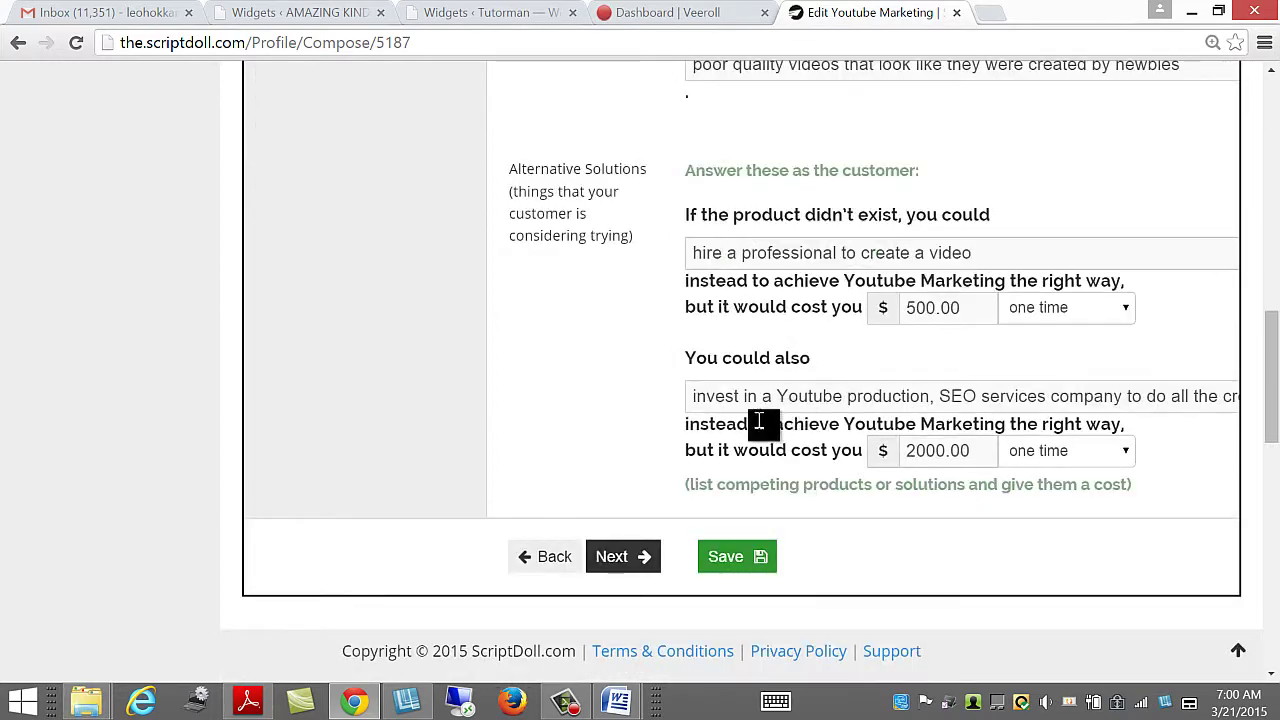
{"action": "scroll", "coordinate": [549, 394], "scroll_direction": "up", "scroll_amount": 10}
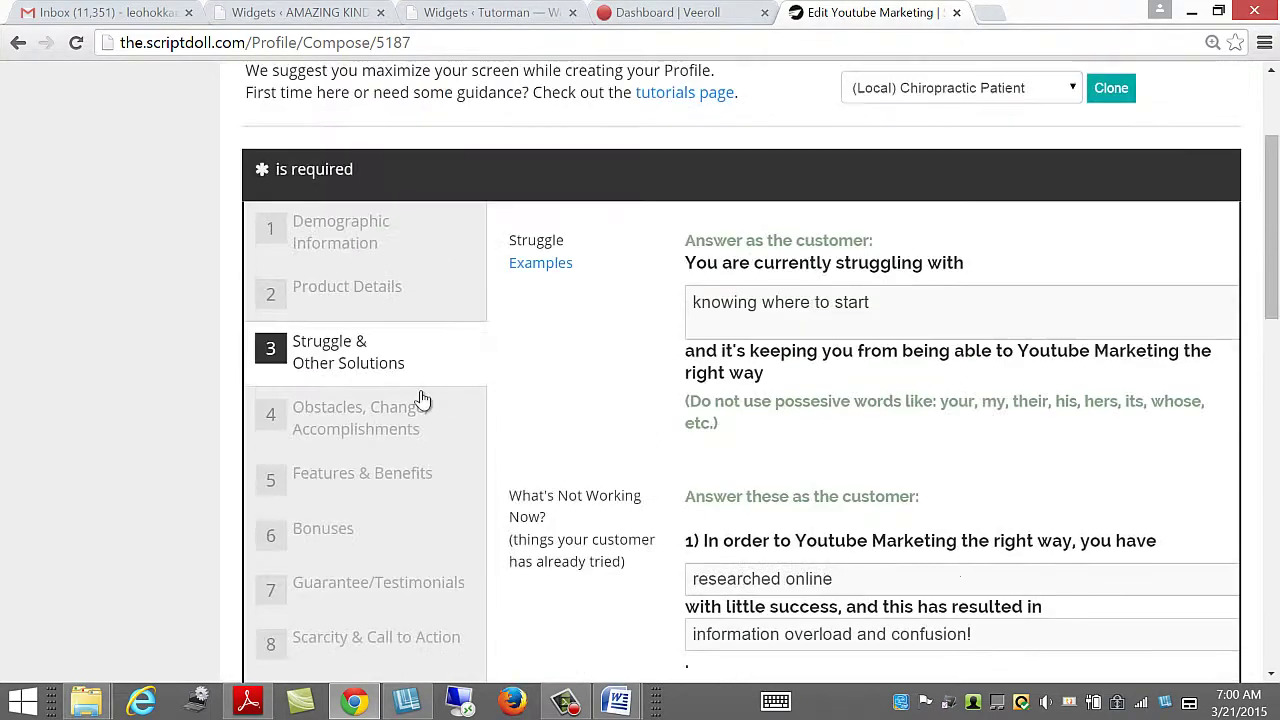
Review the Obstacles, Change, Accomplishments and Features & Benefits steps
{"action": "left_click", "coordinate": [371, 420]}
{"action": "scroll", "coordinate": [484, 430], "scroll_direction": "up", "scroll_amount": 2}
{"action": "scroll", "coordinate": [500, 430], "scroll_direction": "down", "scroll_amount": 3}
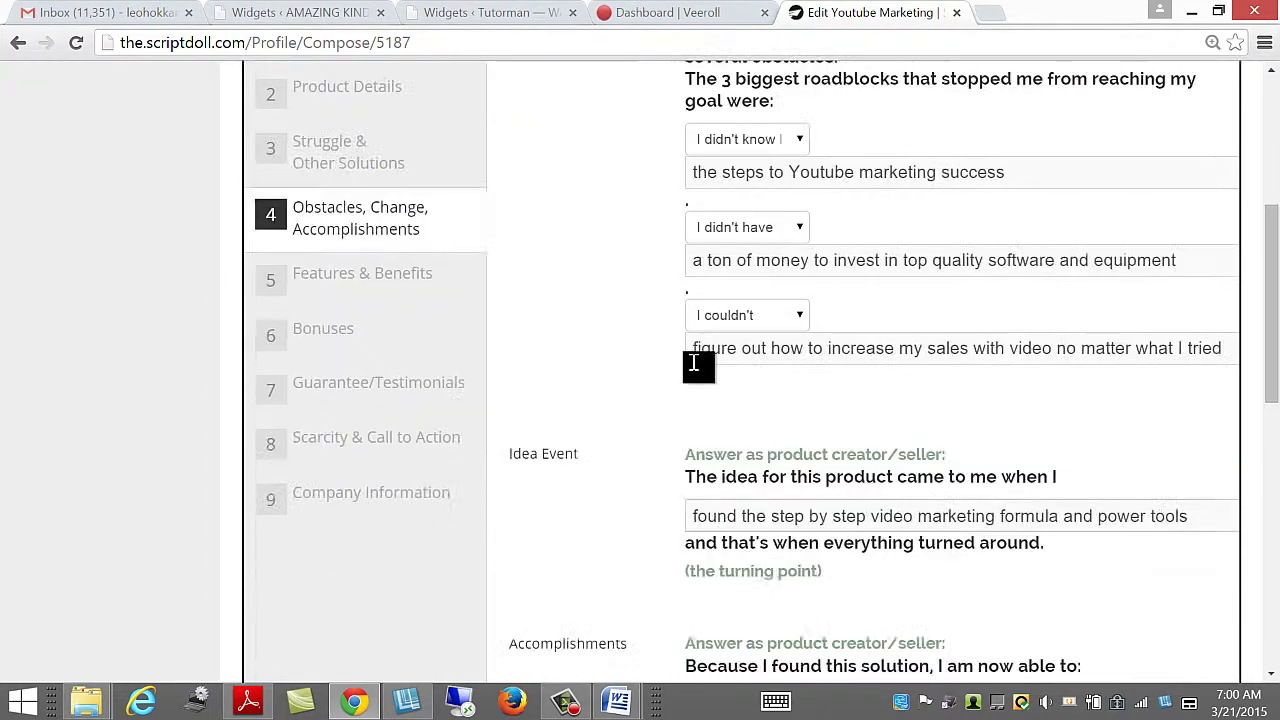
{"action": "scroll", "coordinate": [876, 445], "scroll_direction": "down", "scroll_amount": 5}
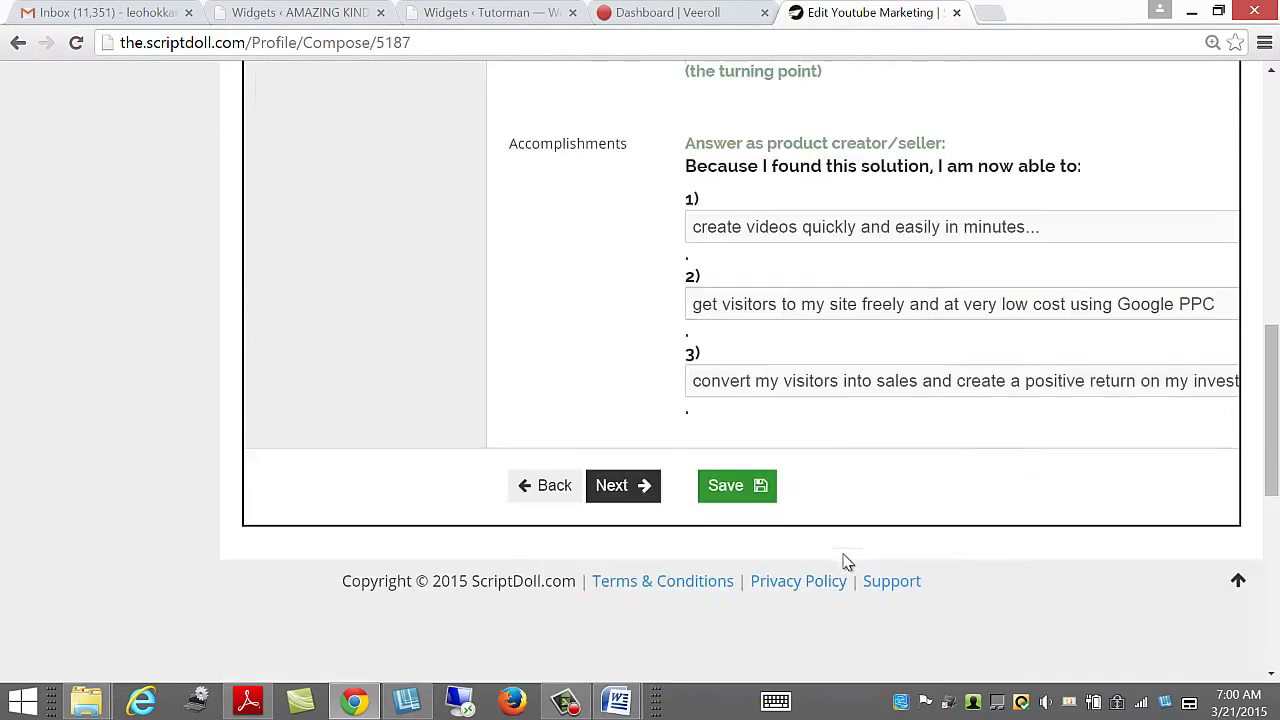
{"action": "scroll", "coordinate": [697, 251], "scroll_direction": "up", "scroll_amount": 7}
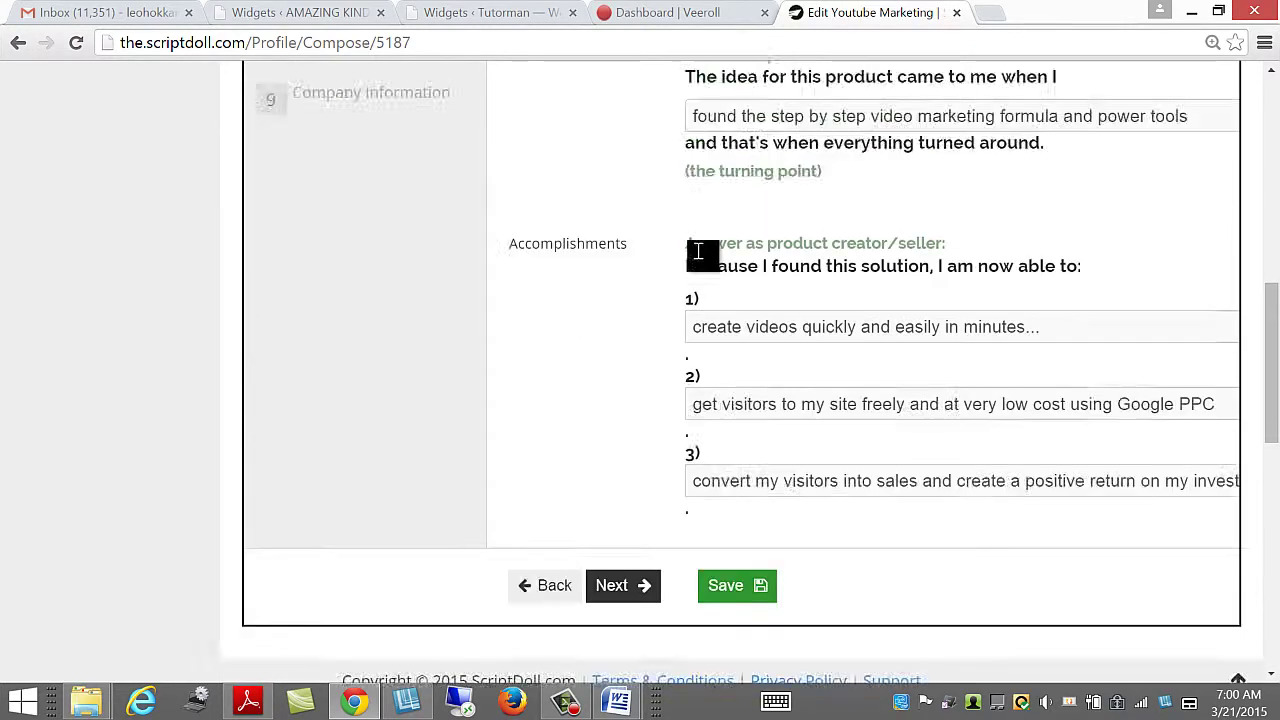
{"action": "left_click", "coordinate": [374, 474]}
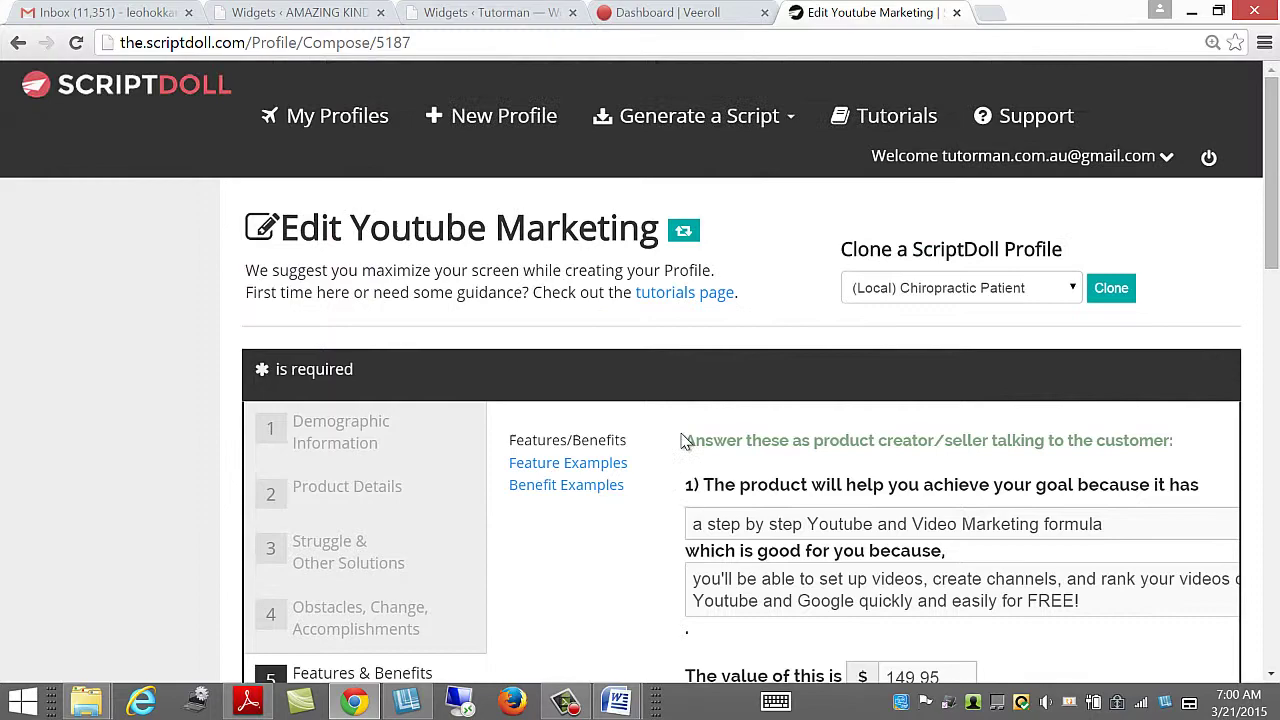
{"action": "scroll", "coordinate": [706, 427], "scroll_direction": "down", "scroll_amount": 5}
{"action": "scroll", "coordinate": [874, 392], "scroll_direction": "down", "scroll_amount": 9}
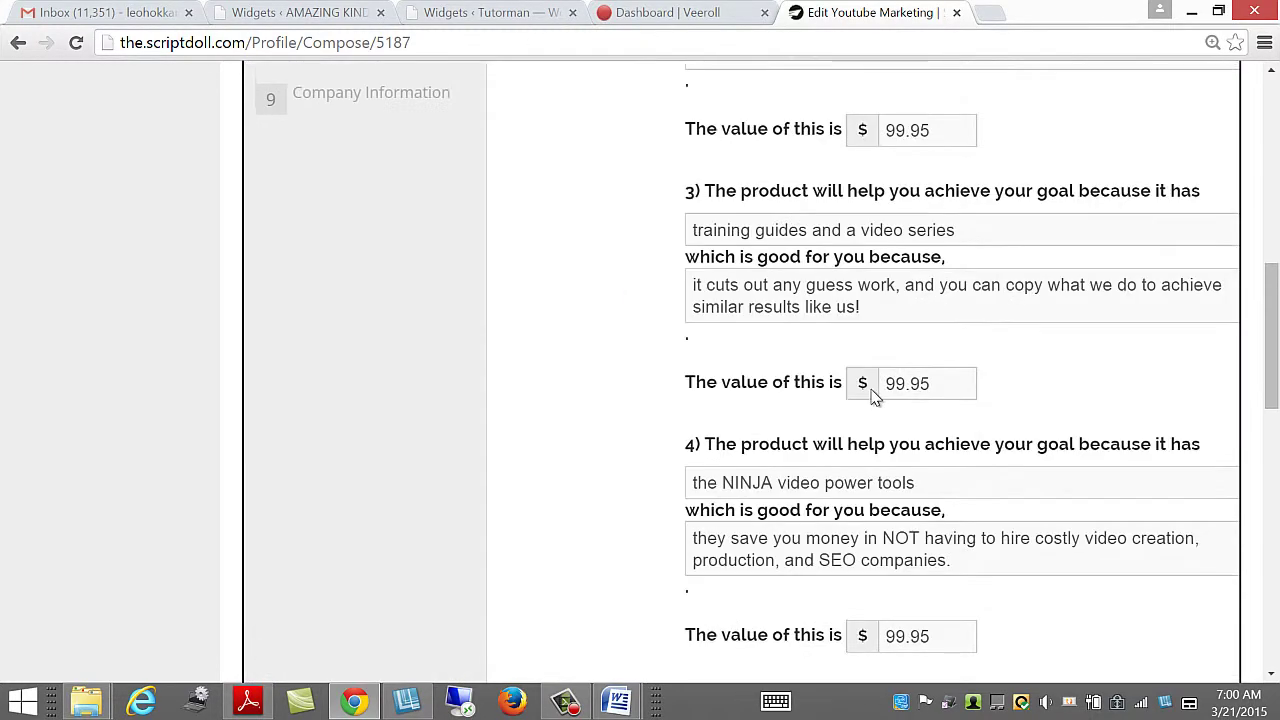
{"action": "scroll", "coordinate": [657, 400], "scroll_direction": "up", "scroll_amount": 9}
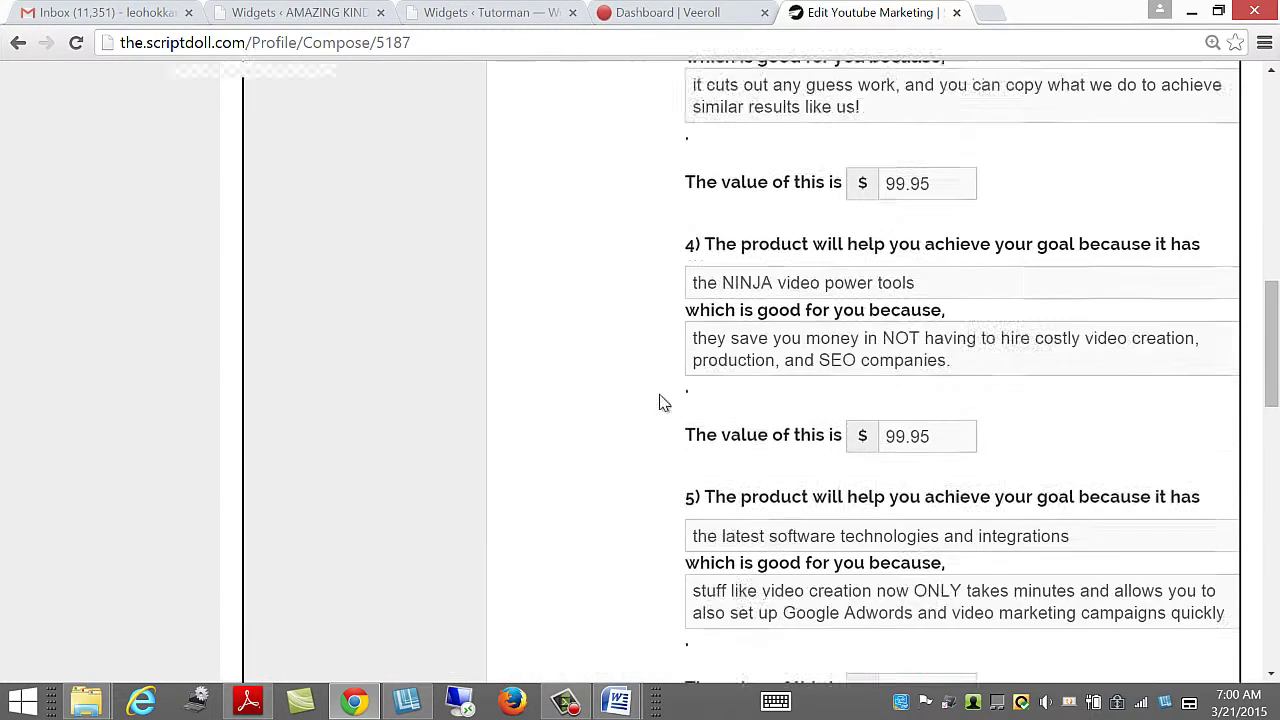
Review the Bonuses step and the Scarcity & Call to Action step with its 6/3/2015 deadline
{"action": "left_click", "coordinate": [400, 329]}
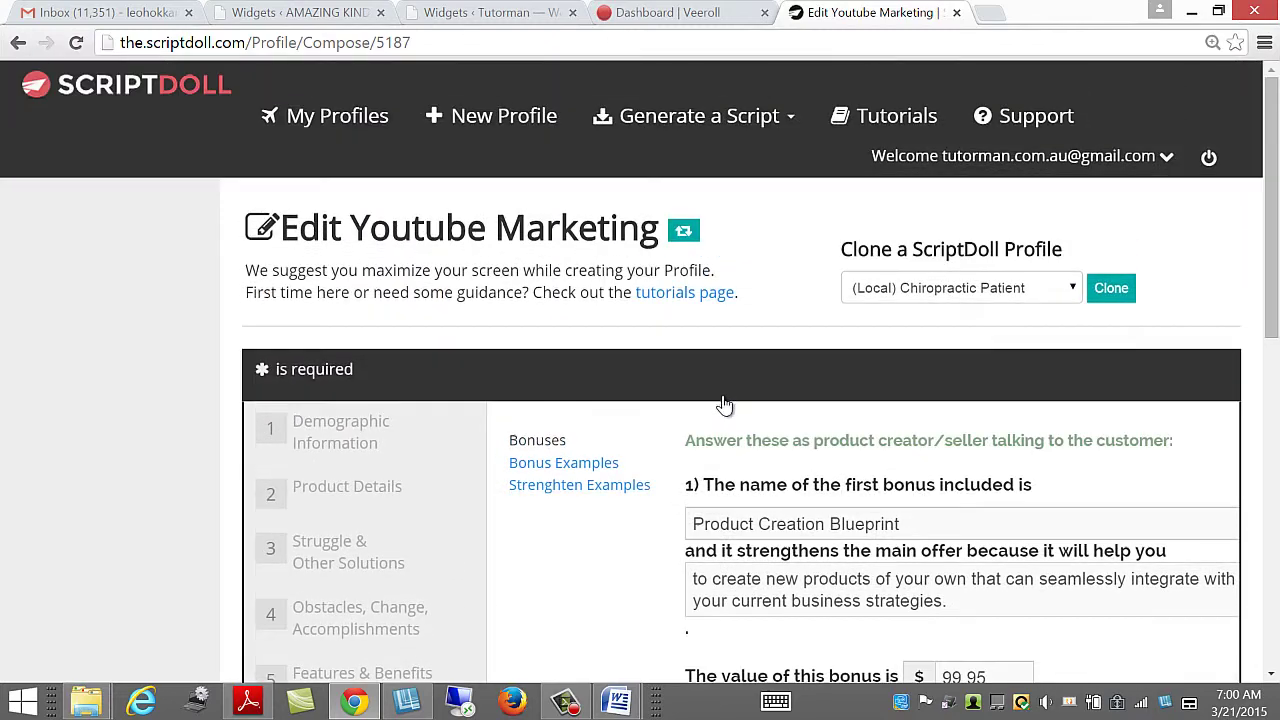
{"action": "scroll", "coordinate": [731, 394], "scroll_direction": "down", "scroll_amount": 4}
{"action": "scroll", "coordinate": [815, 207], "scroll_direction": "down", "scroll_amount": 5}
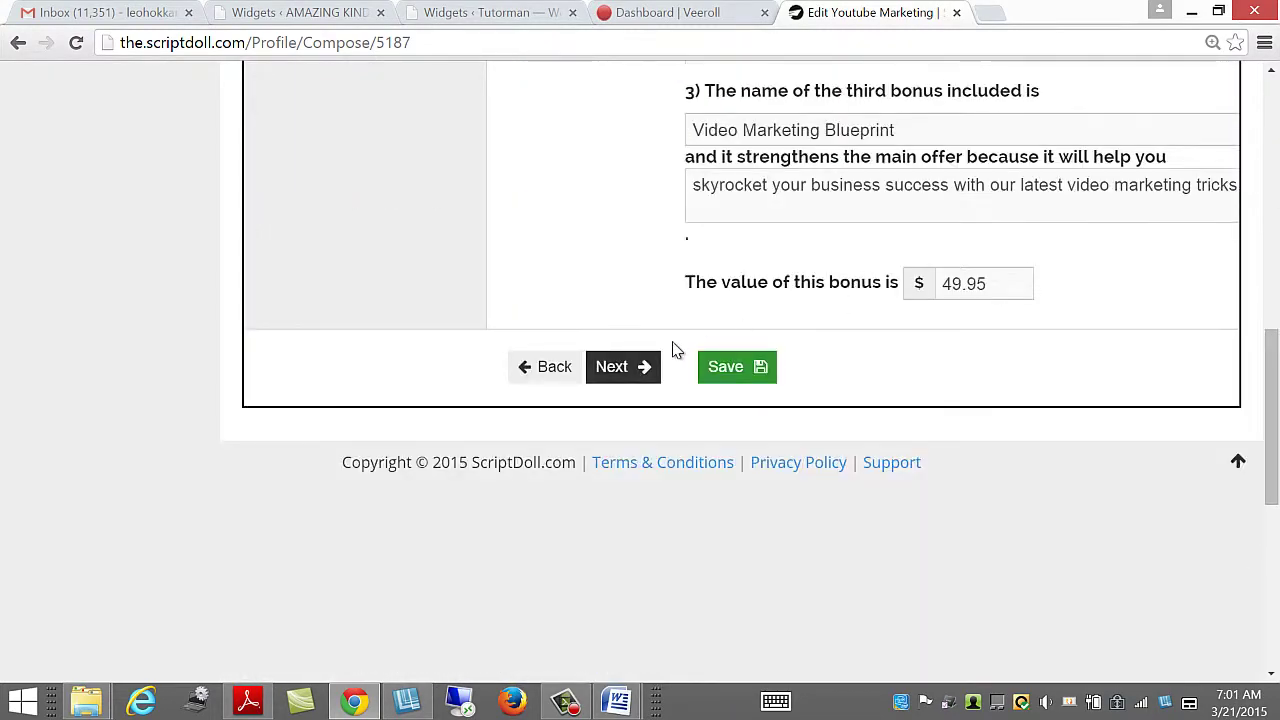
{"action": "left_click", "coordinate": [614, 366]}
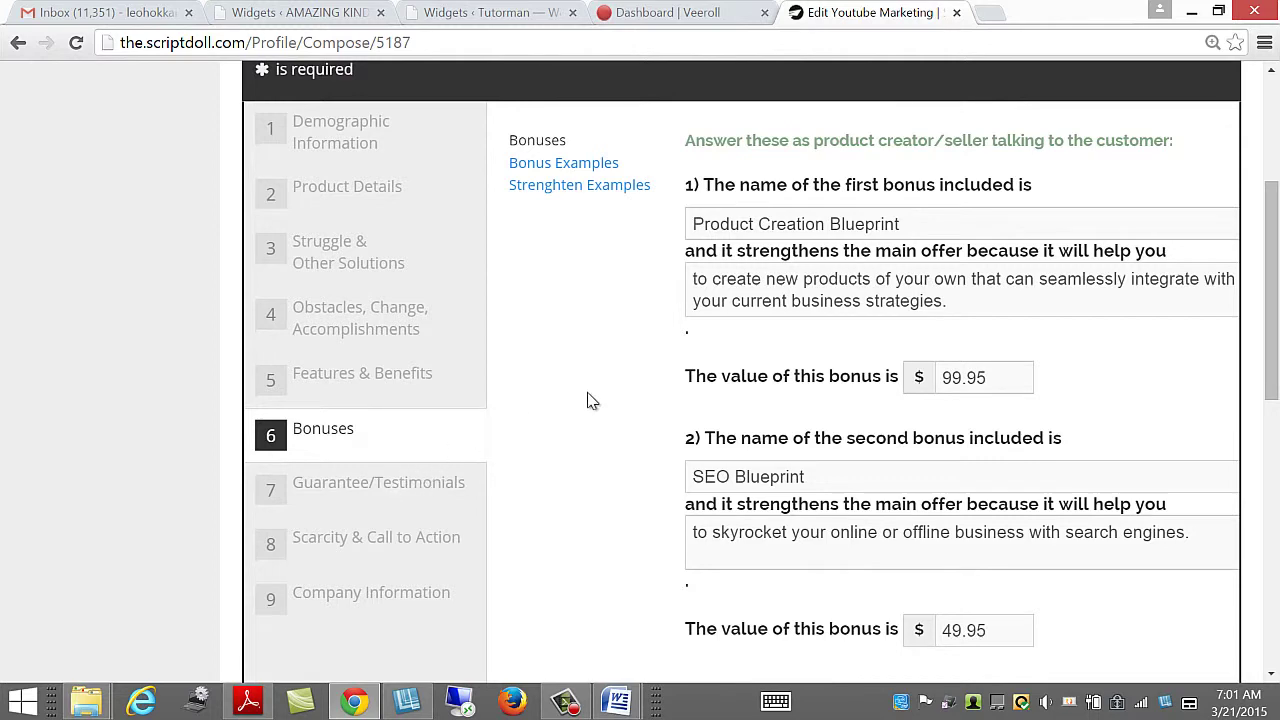
{"action": "scroll", "coordinate": [587, 400], "scroll_direction": "down", "scroll_amount": 3}
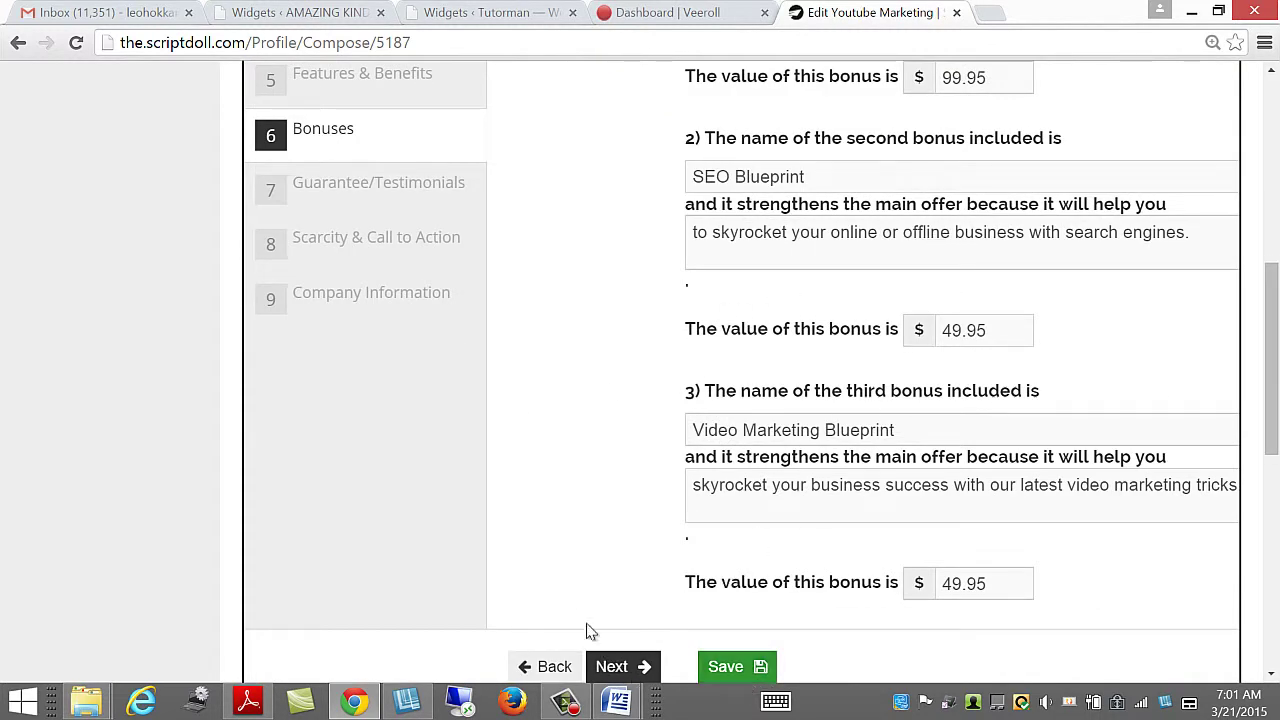
{"action": "left_click", "coordinate": [358, 247]}
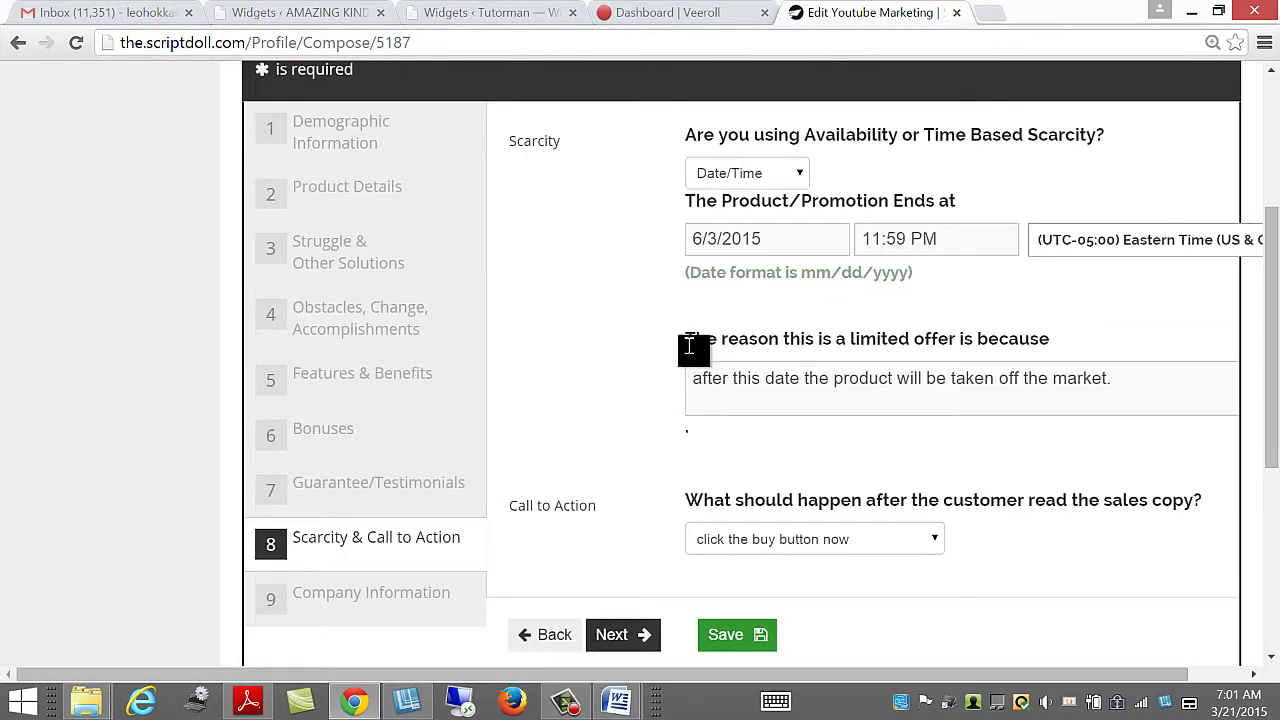
{"action": "scroll", "coordinate": [717, 429], "scroll_direction": "down", "scroll_amount": 2}
{"action": "scroll", "coordinate": [690, 425], "scroll_direction": "up", "scroll_amount": 4}
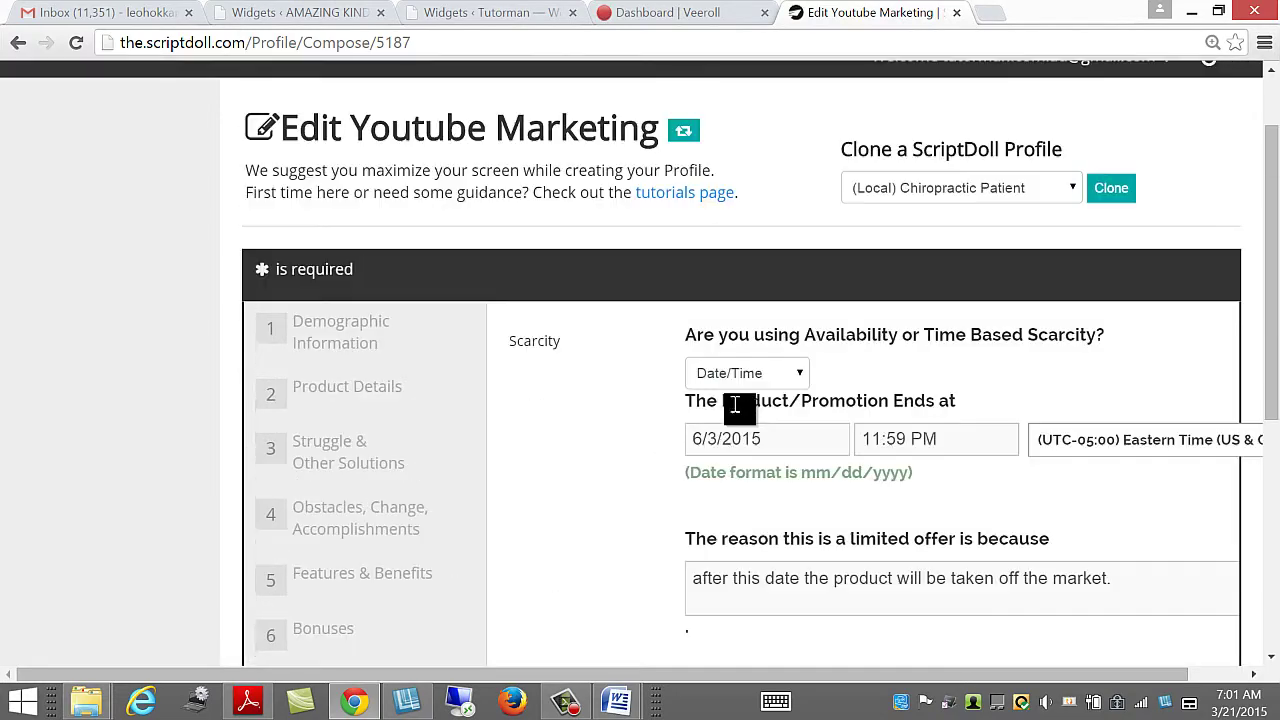
{"action": "scroll", "coordinate": [805, 468], "scroll_direction": "down", "scroll_amount": 3}
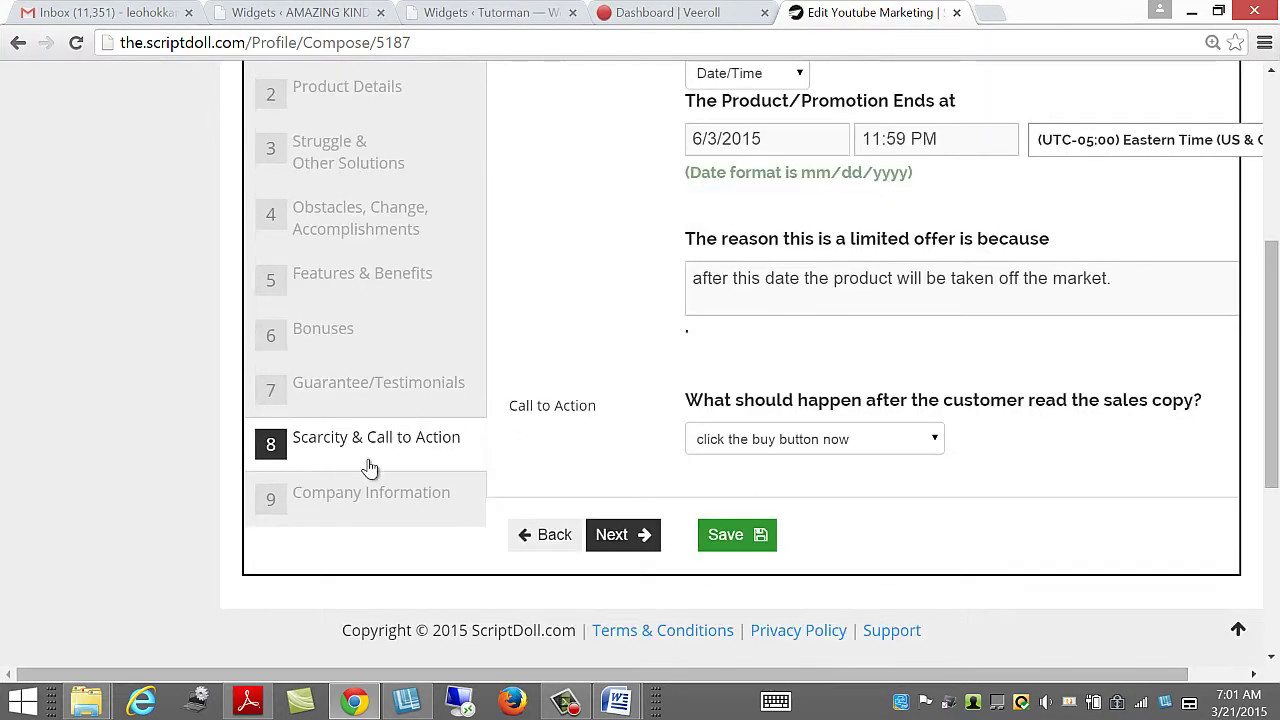
Check the Company Information step and save the Youtube Marketing profile
{"action": "left_click", "coordinate": [355, 503]}
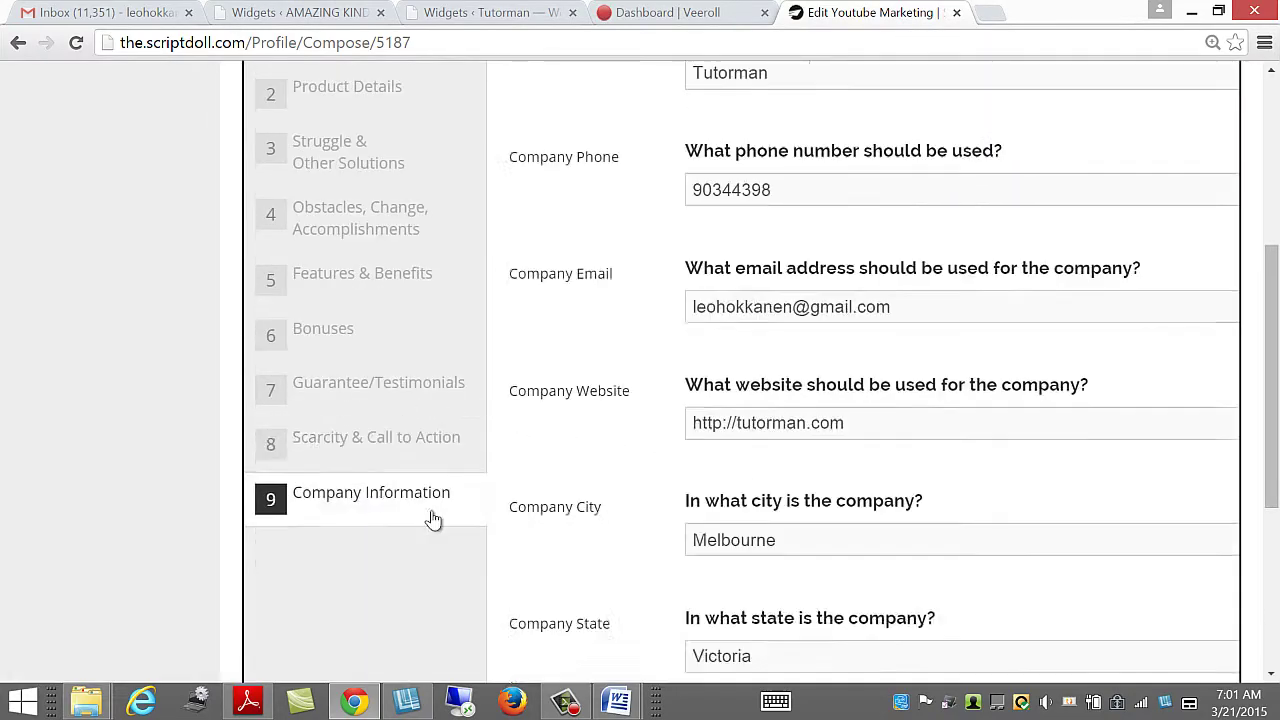
{"action": "scroll", "coordinate": [690, 600], "scroll_direction": "down", "scroll_amount": 6}
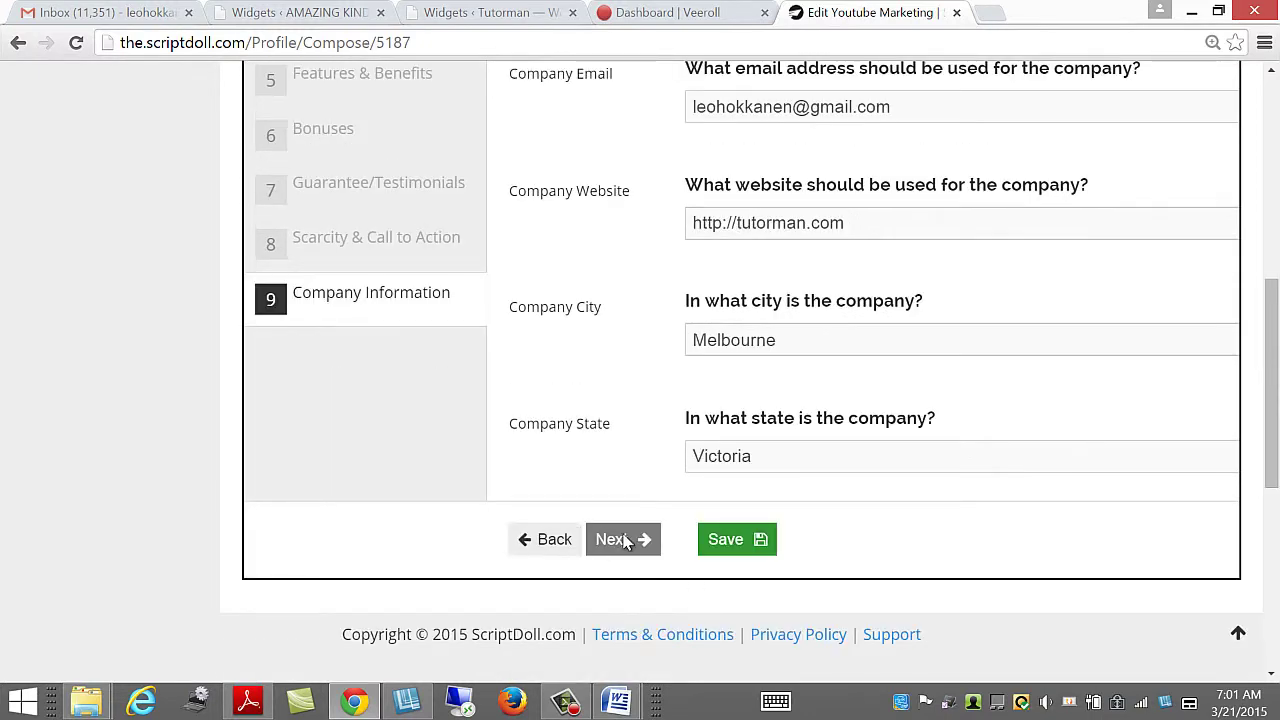
{"action": "left_click", "coordinate": [726, 540]}
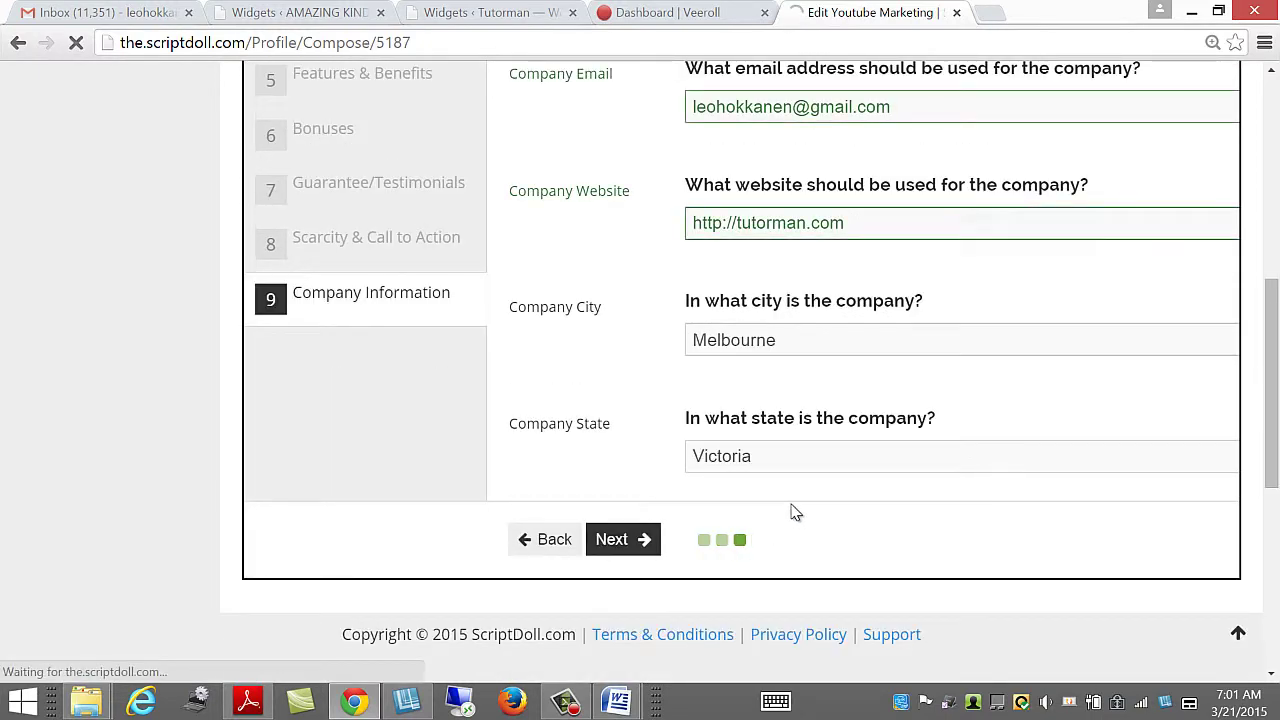
{"action": "scroll", "coordinate": [760, 530], "scroll_direction": "down", "scroll_amount": 10}
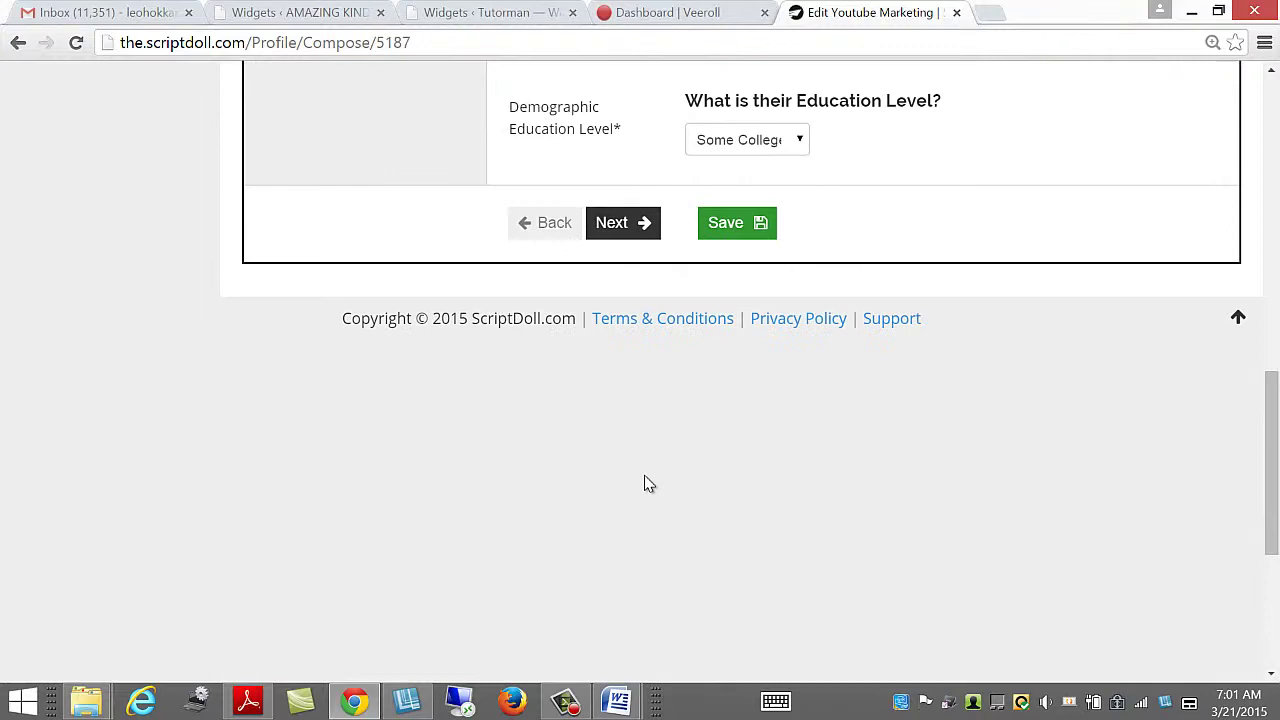
{"action": "scroll", "coordinate": [645, 455], "scroll_direction": "up", "scroll_amount": 2}
Choose Email Sequence from Generate a Script and scroll to the script cards
{"action": "left_click", "coordinate": [611, 425]}
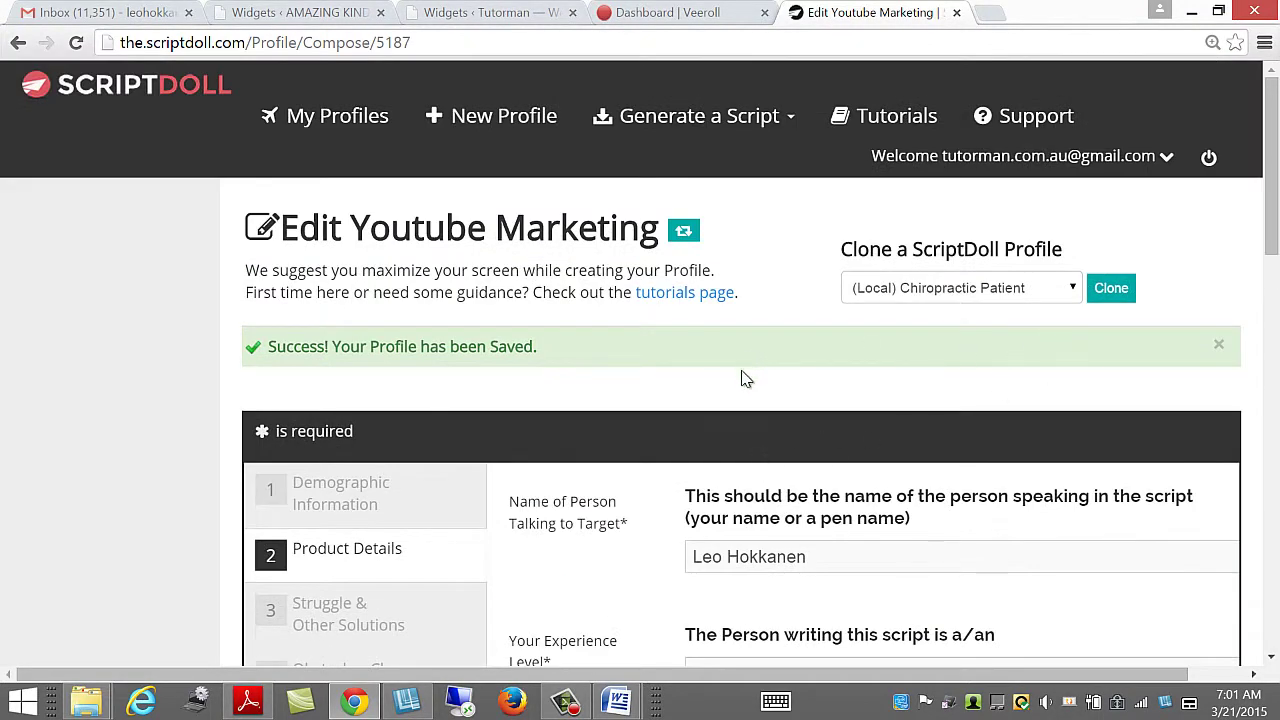
{"action": "left_click", "coordinate": [777, 126]}
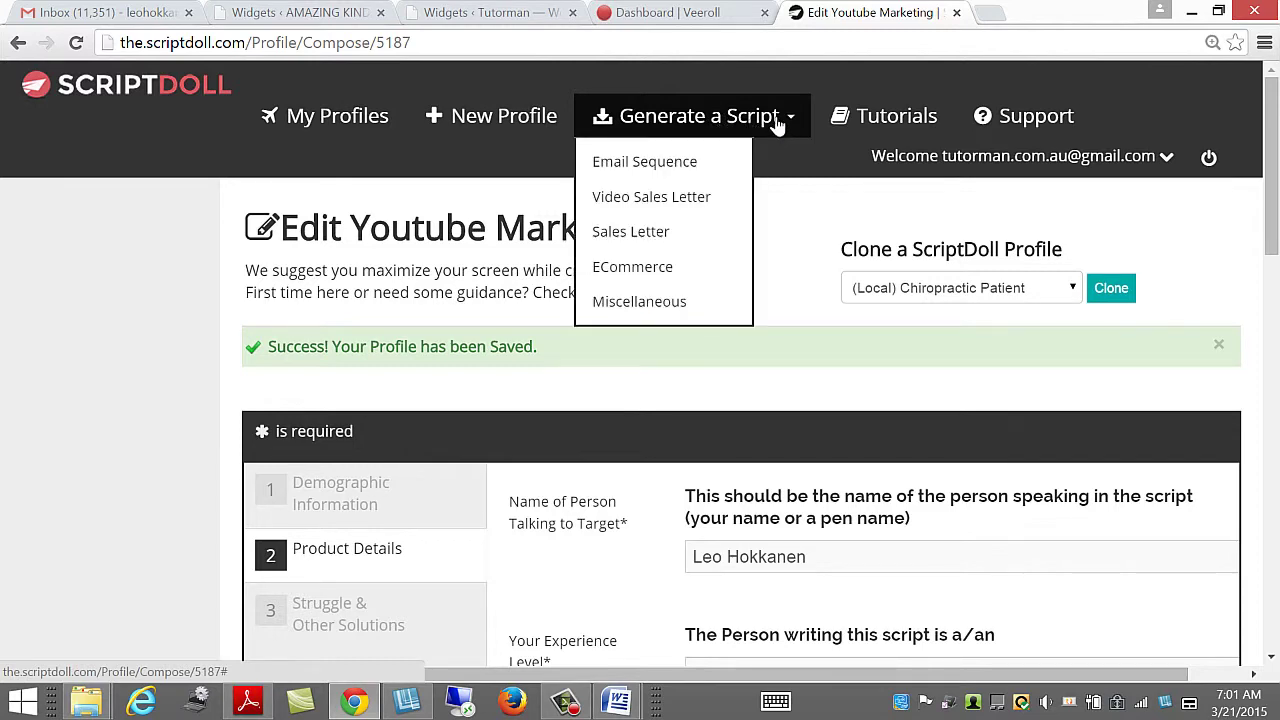
{"action": "left_click", "coordinate": [676, 163]}
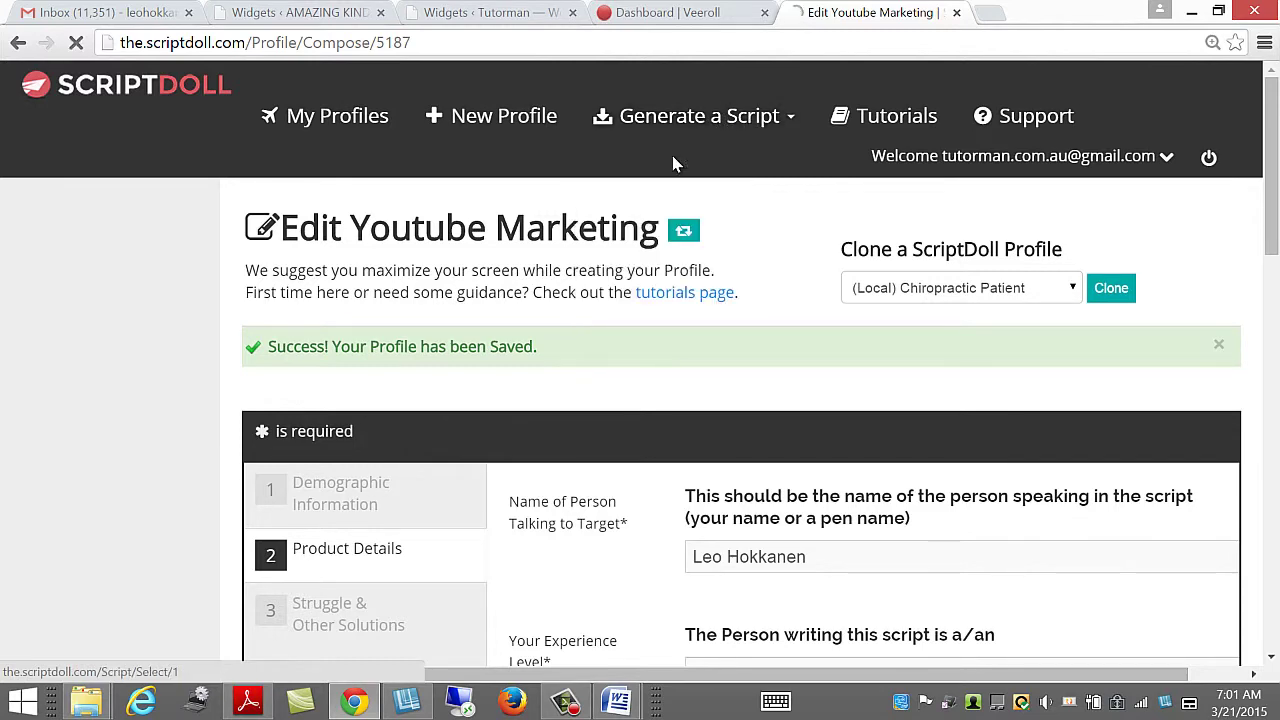
{"action": "scroll", "coordinate": [695, 245], "scroll_direction": "down", "scroll_amount": 3}
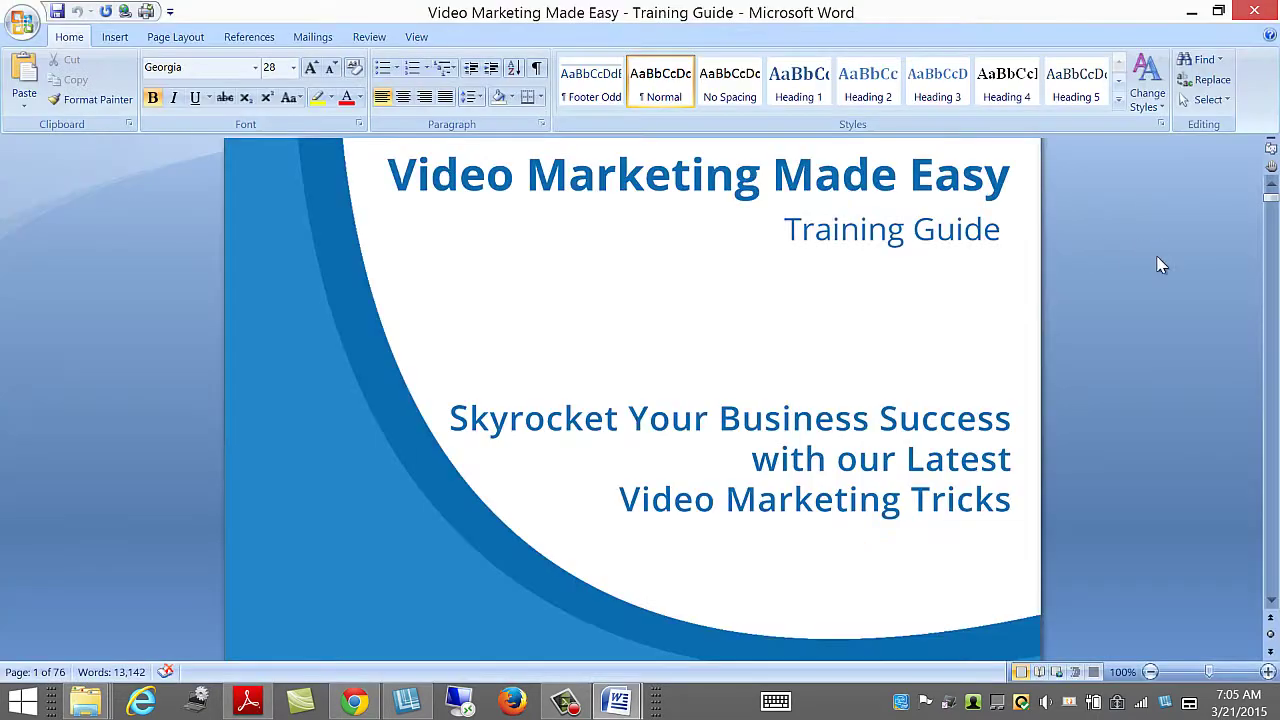
Minimize the Video Marketing Made Easy and YouTube Marketing Made Easy Guide Word windows
{"action": "left_click", "coordinate": [1192, 11]}
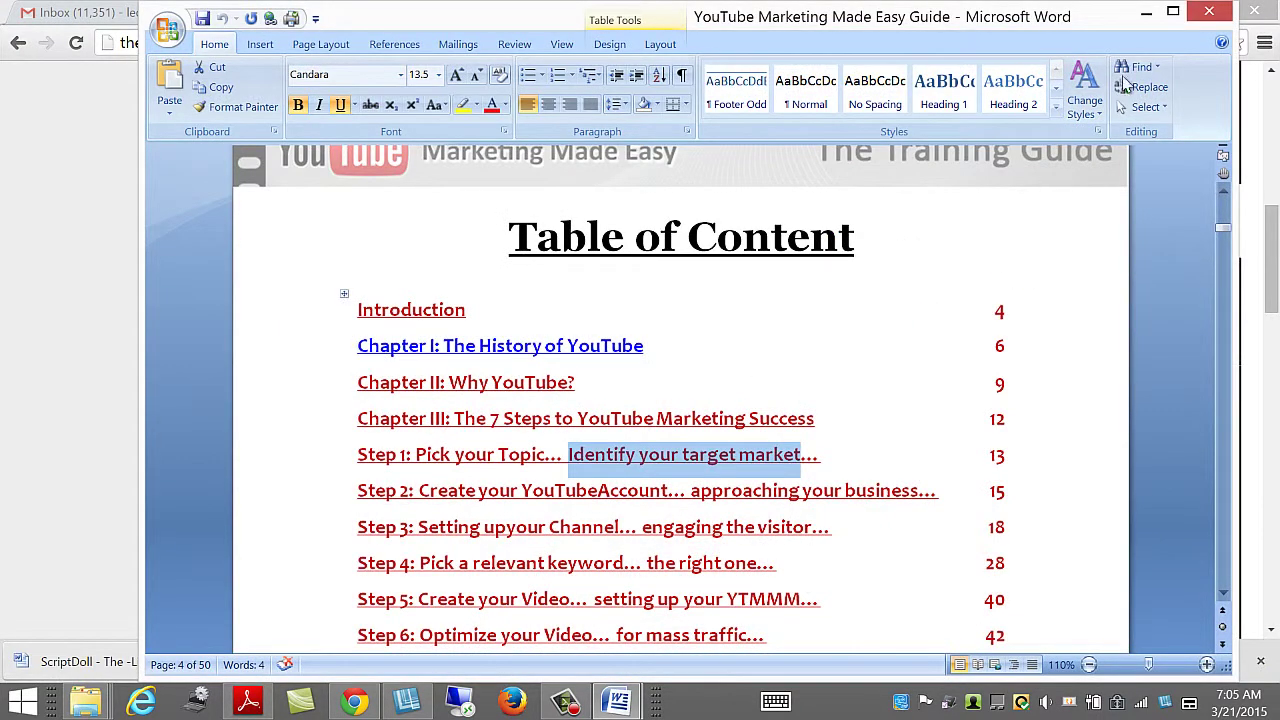
{"action": "left_click", "coordinate": [1146, 11]}
{"action": "scroll", "coordinate": [923, 226], "scroll_direction": "up", "scroll_amount": 8}
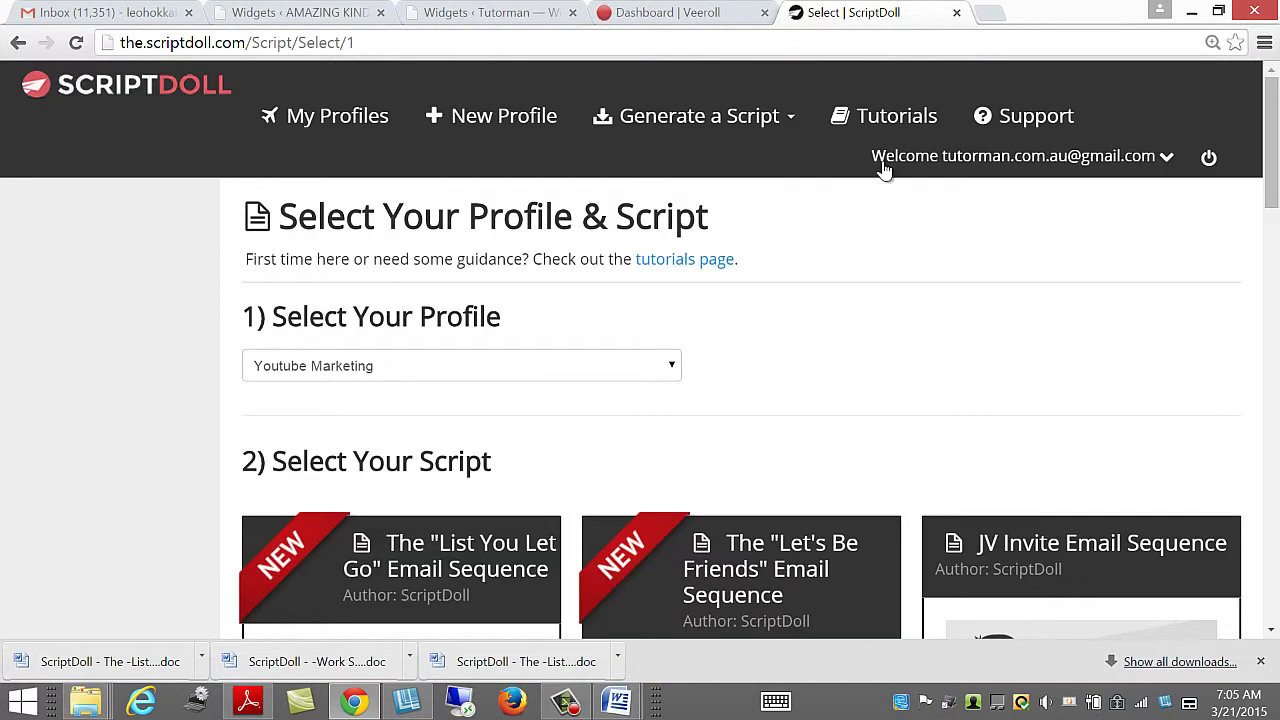
Go back to the saved profiles list and reopen Youtube Marketing for editing
{"action": "left_click", "coordinate": [495, 120]}
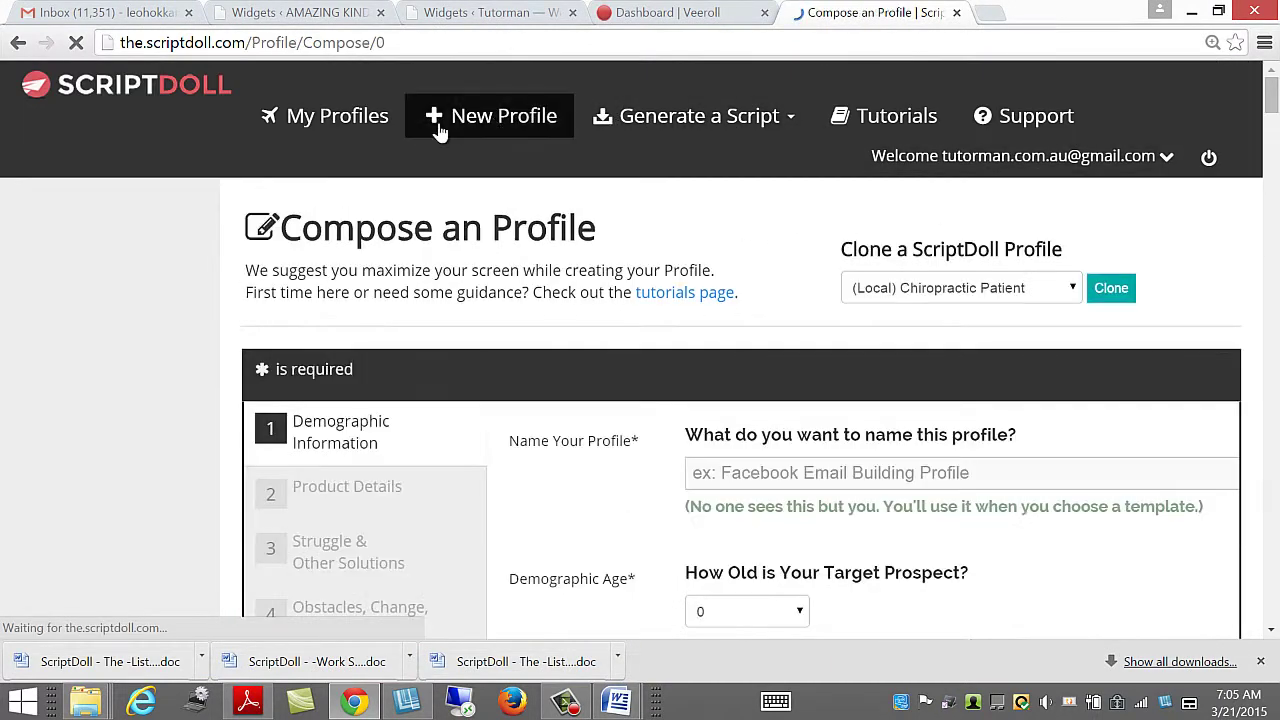
{"action": "left_click", "coordinate": [357, 119]}
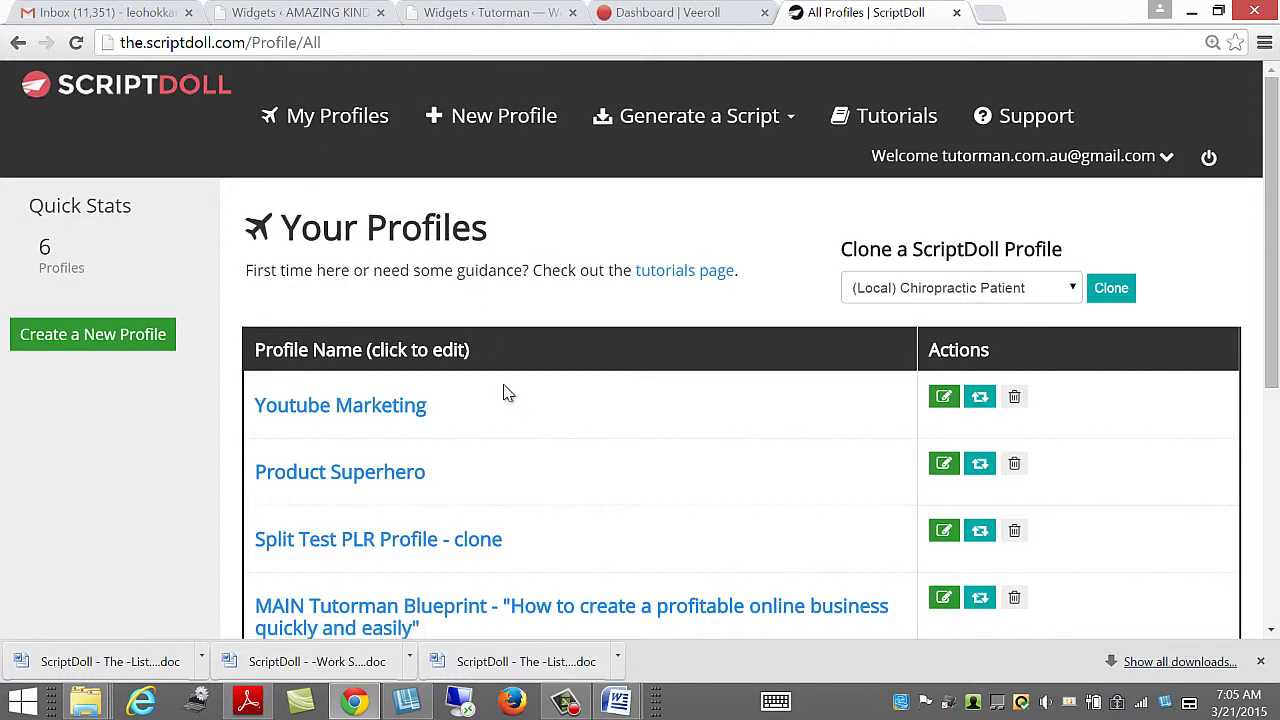
{"action": "left_click", "coordinate": [945, 398]}
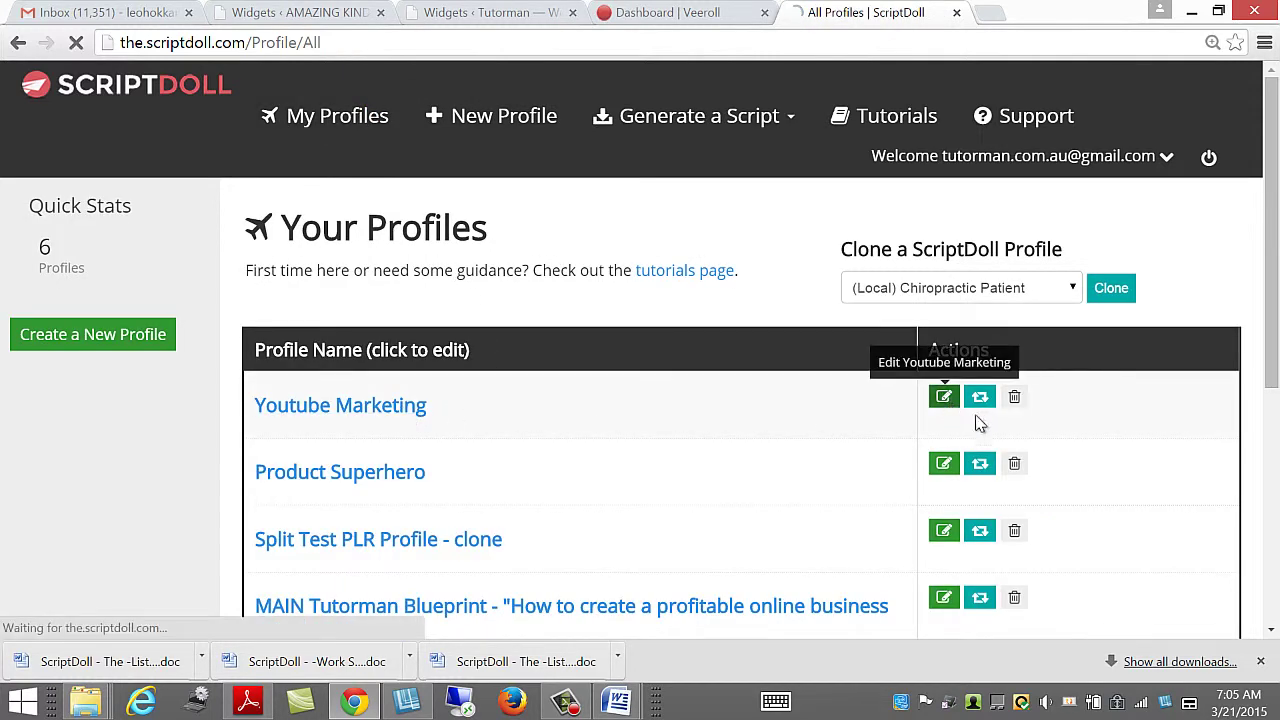
{"action": "scroll", "coordinate": [988, 436], "scroll_direction": "down", "scroll_amount": 3}
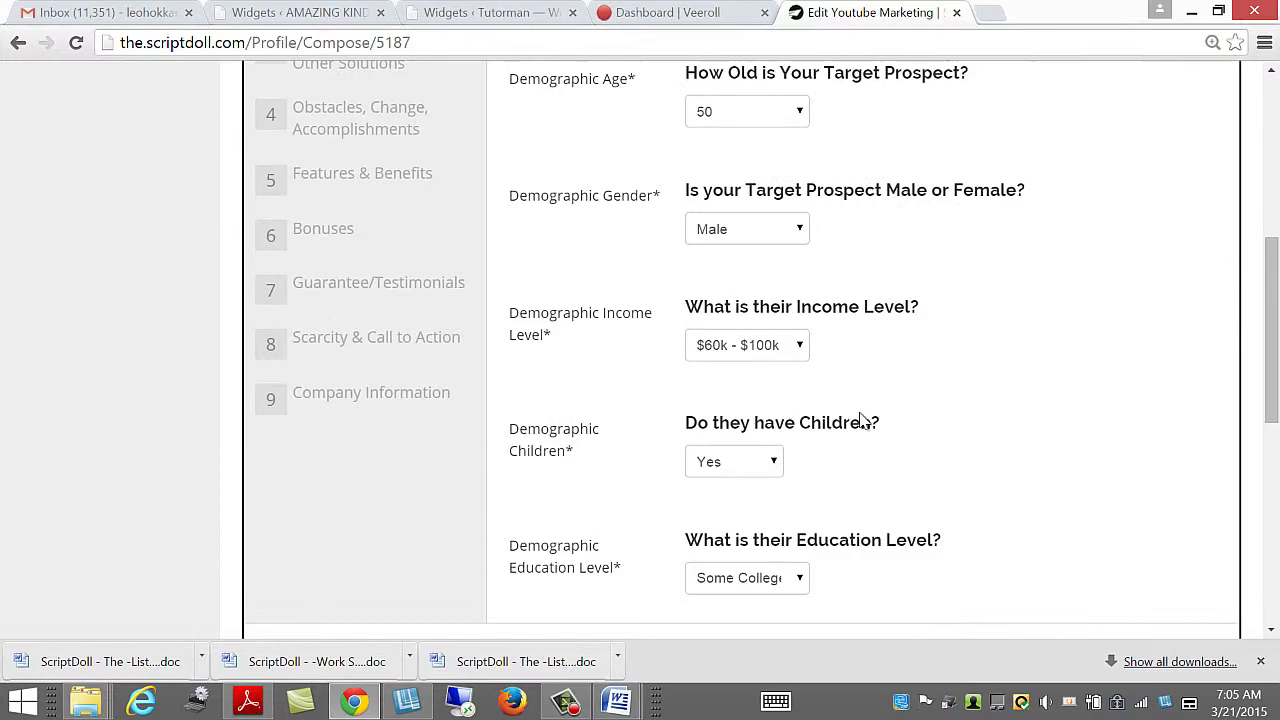
{"action": "scroll", "coordinate": [480, 286], "scroll_direction": "up", "scroll_amount": 3}
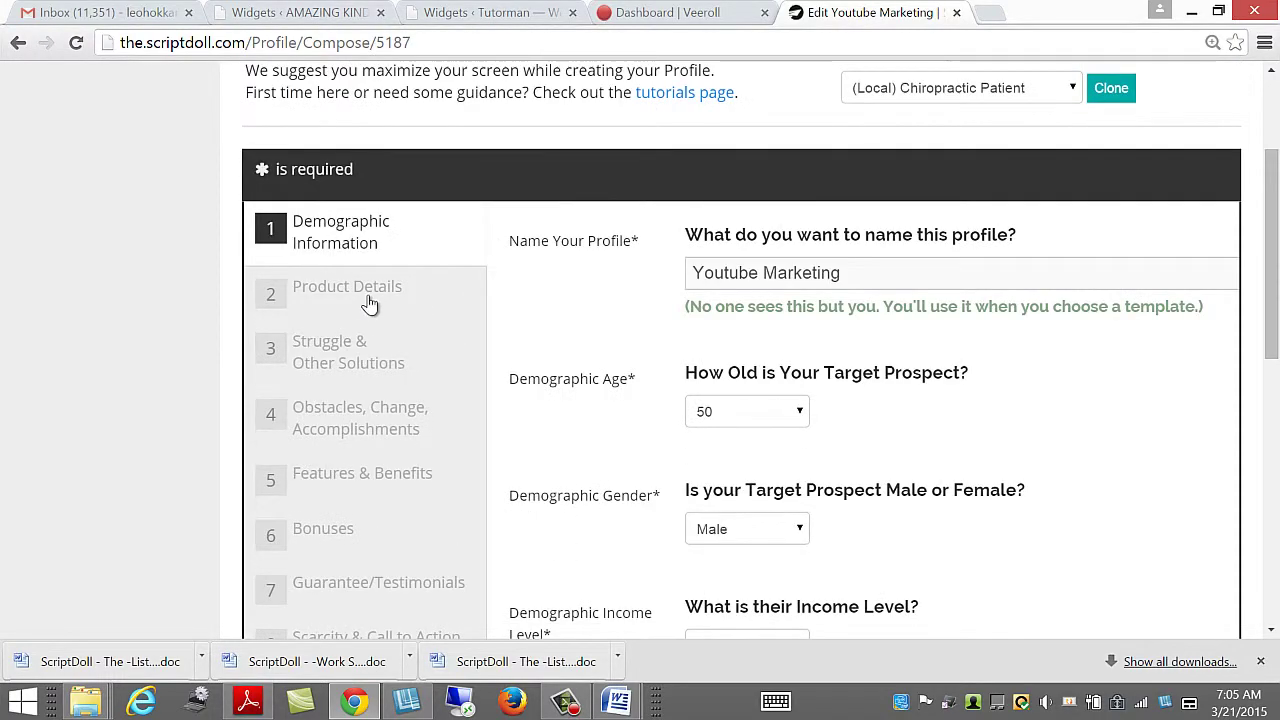
Look over the Product Details fields, then move to Struggle & Other Solutions
{"action": "left_click", "coordinate": [329, 292]}
{"action": "scroll", "coordinate": [912, 392], "scroll_direction": "down", "scroll_amount": 6}
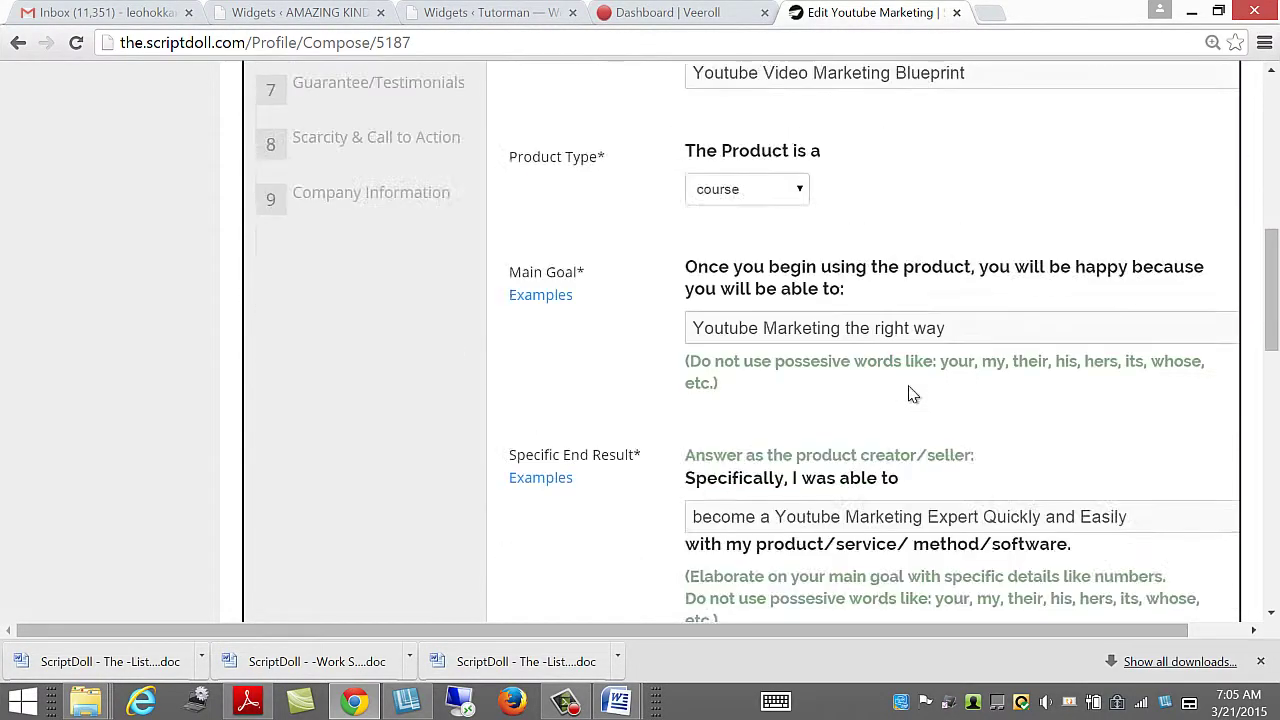
{"action": "scroll", "coordinate": [880, 380], "scroll_direction": "down", "scroll_amount": 2}
{"action": "scroll", "coordinate": [717, 374], "scroll_direction": "up", "scroll_amount": 8}
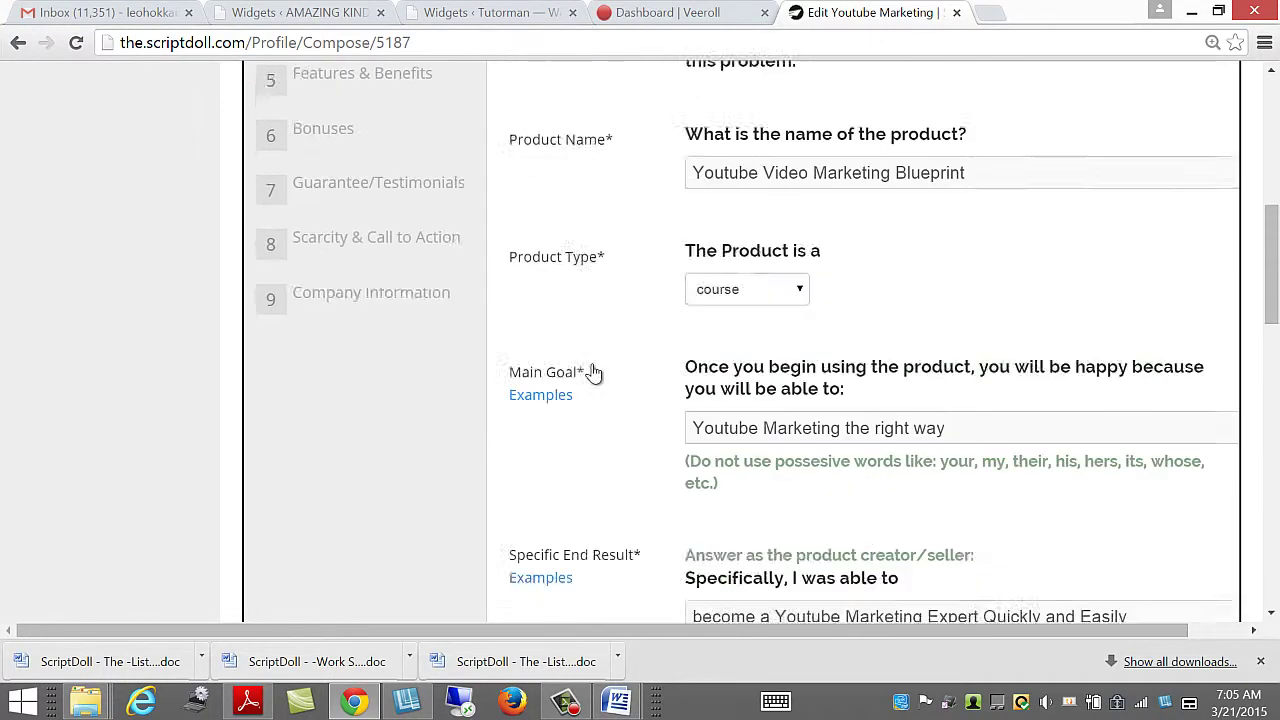
{"action": "left_click", "coordinate": [329, 447]}
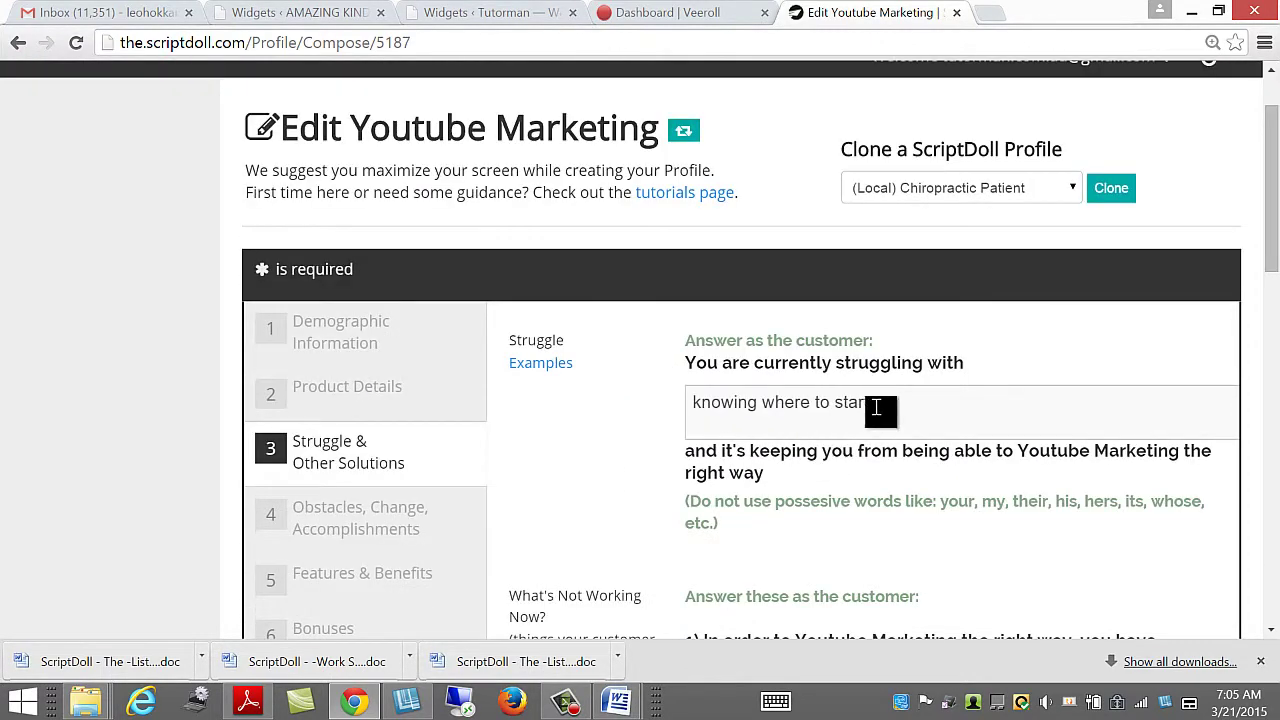
Extend the struggle to 'knowing where to start with video creation and youtube marketing' and save
{"action": "left_click", "coordinate": [880, 425]}
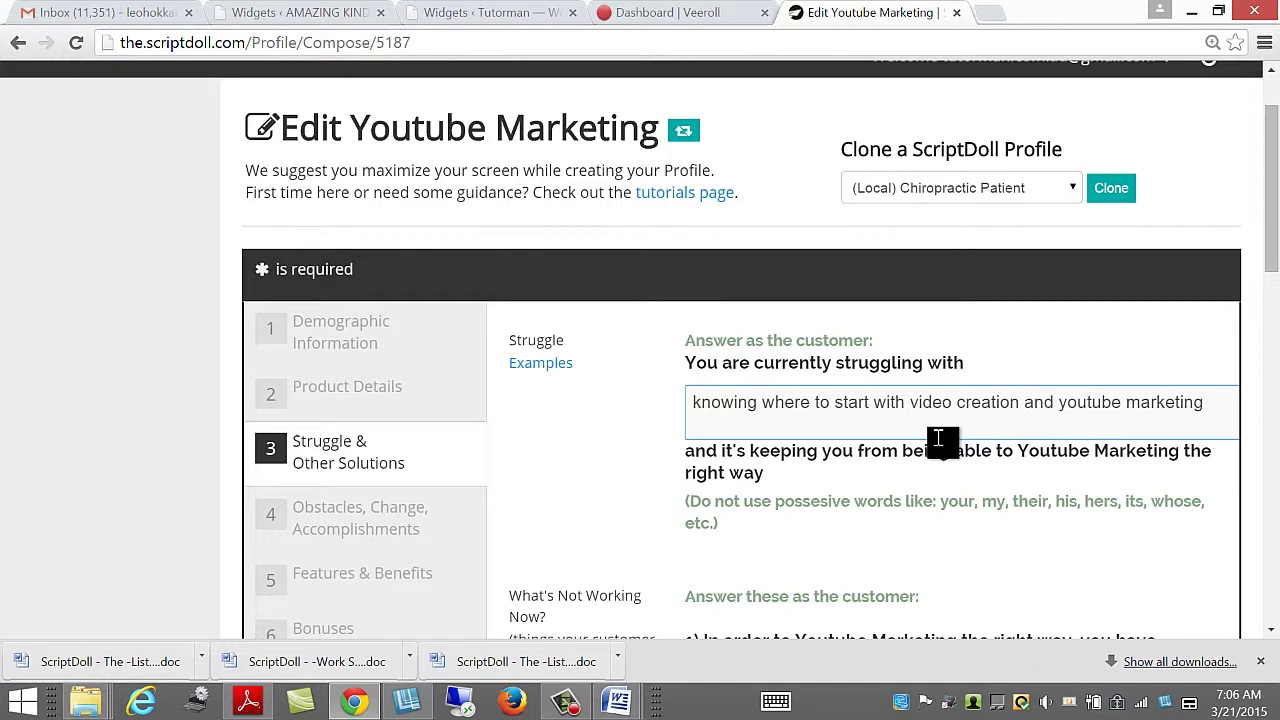
{"action": "scroll", "coordinate": [975, 455], "scroll_direction": "down", "scroll_amount": 1}
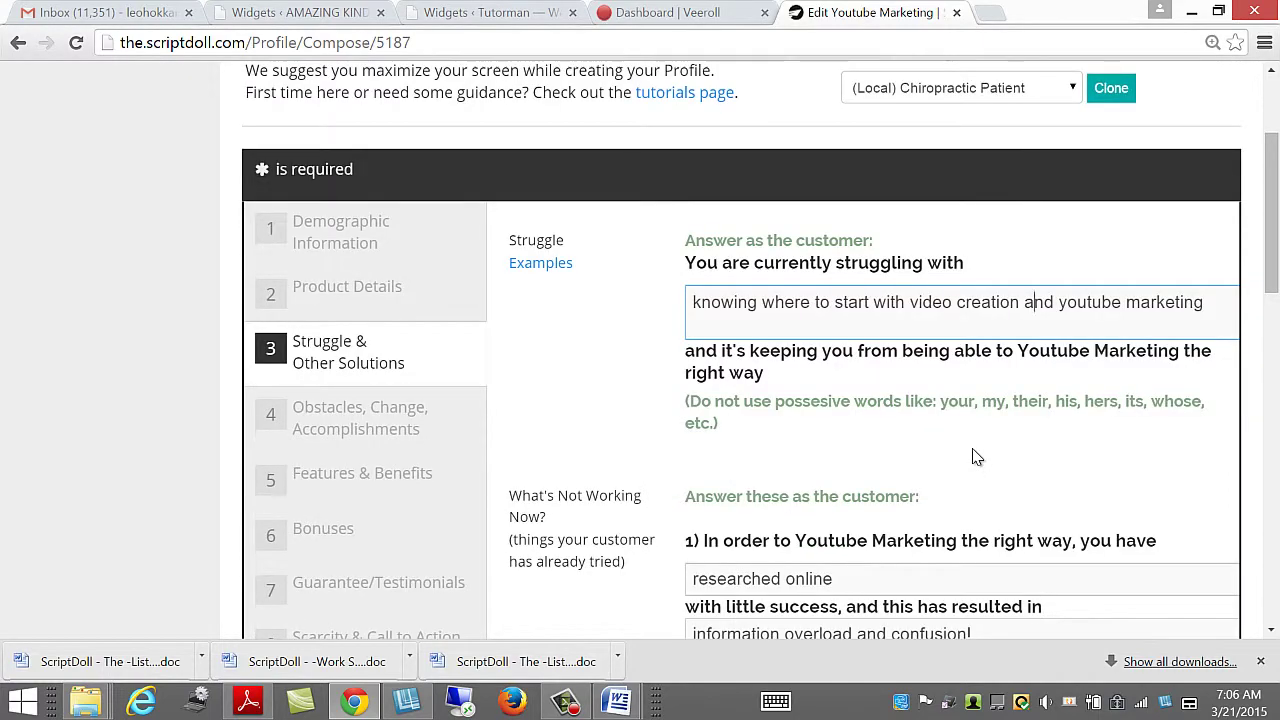
{"action": "scroll", "coordinate": [975, 455], "scroll_direction": "down", "scroll_amount": 1}
{"action": "scroll", "coordinate": [977, 449], "scroll_direction": "up", "scroll_amount": 1}
{"action": "scroll", "coordinate": [954, 466], "scroll_direction": "down", "scroll_amount": 9}
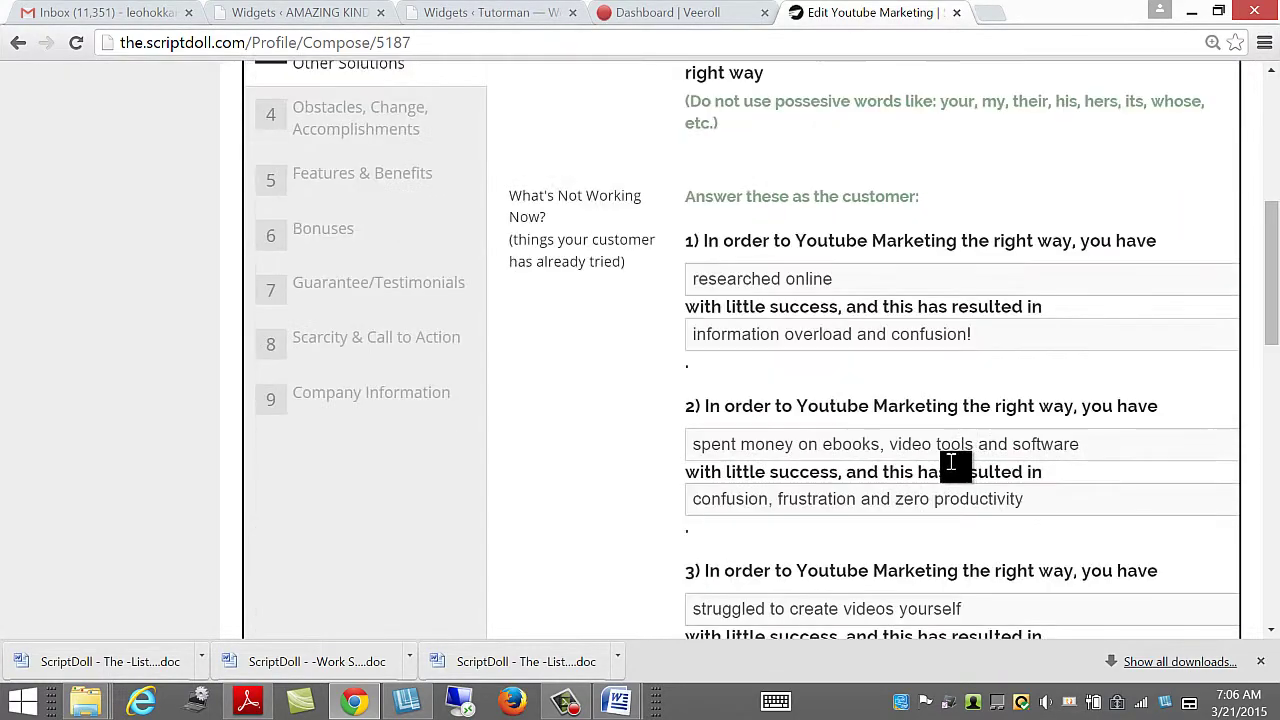
{"action": "left_click", "coordinate": [733, 558]}
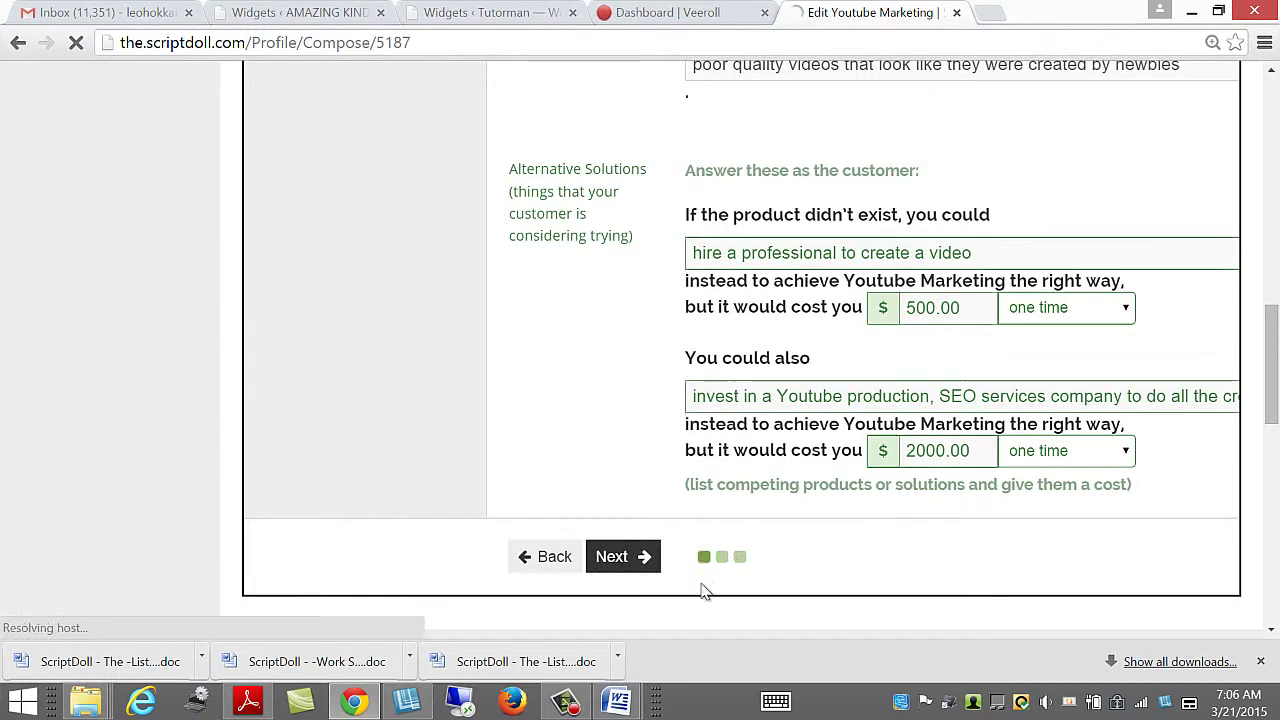
Go back to the profile's Product Details step and find the Main Goal field
{"action": "scroll", "coordinate": [680, 535], "scroll_direction": "down", "scroll_amount": 5}
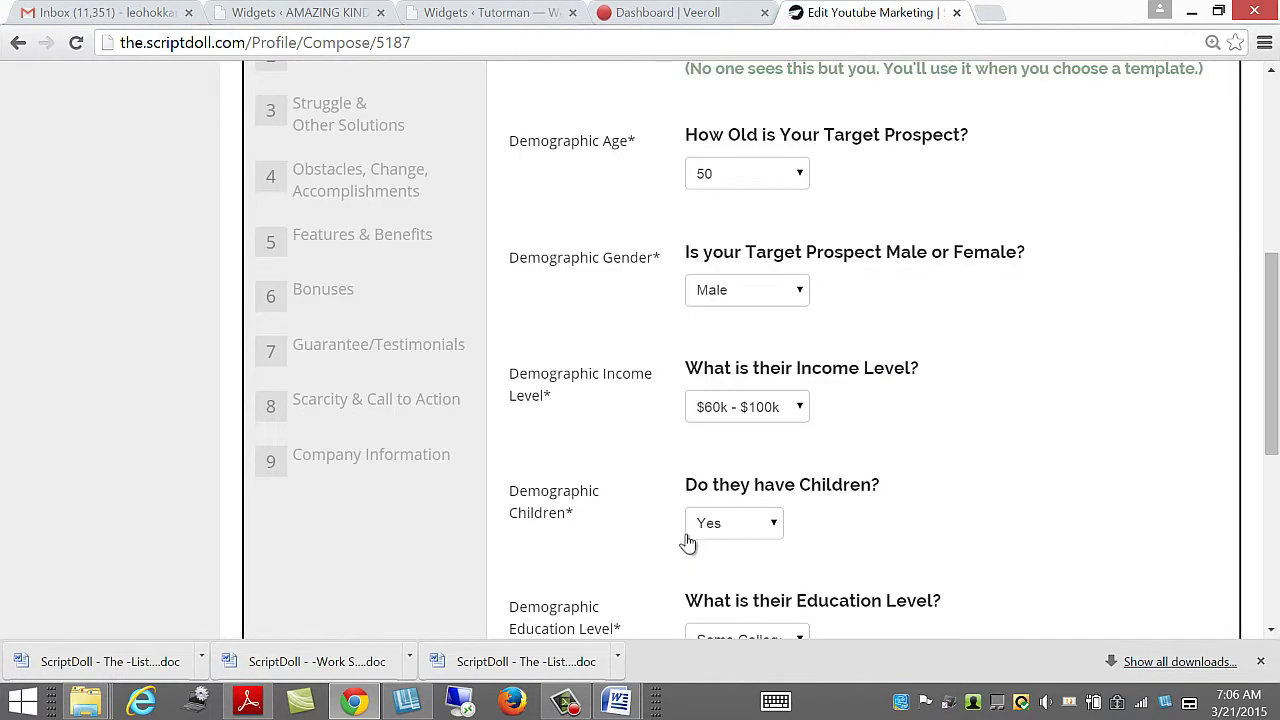
{"action": "scroll", "coordinate": [674, 527], "scroll_direction": "up", "scroll_amount": 2}
{"action": "scroll", "coordinate": [674, 527], "scroll_direction": "up", "scroll_amount": 2}
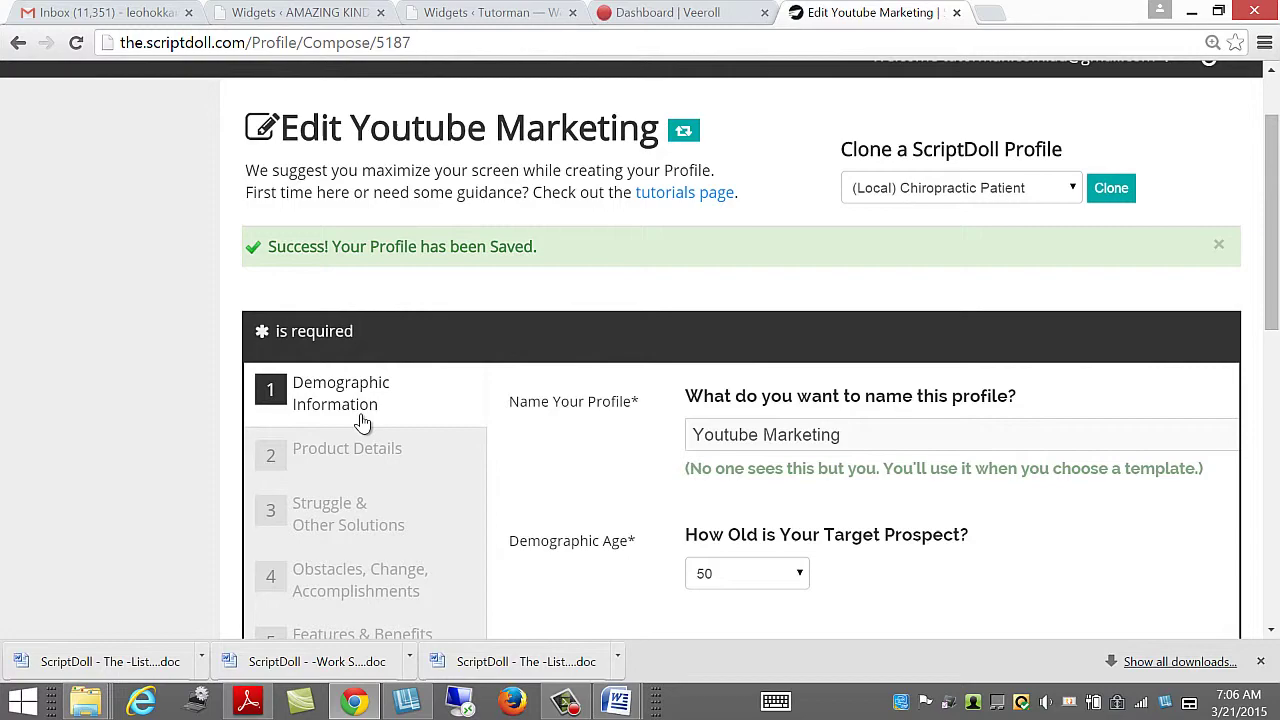
{"action": "left_click", "coordinate": [378, 455]}
{"action": "scroll", "coordinate": [808, 491], "scroll_direction": "up", "scroll_amount": 2}
{"action": "scroll", "coordinate": [866, 472], "scroll_direction": "down", "scroll_amount": 4}
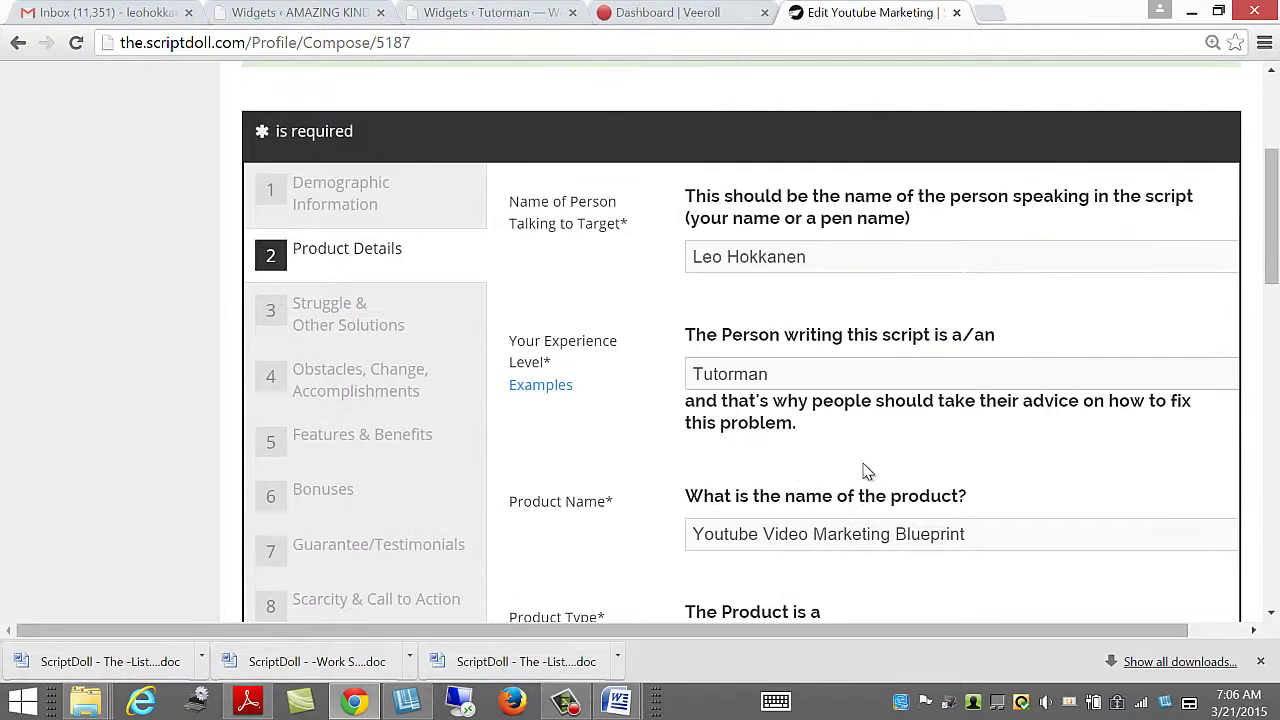
{"action": "scroll", "coordinate": [846, 457], "scroll_direction": "down", "scroll_amount": 3}
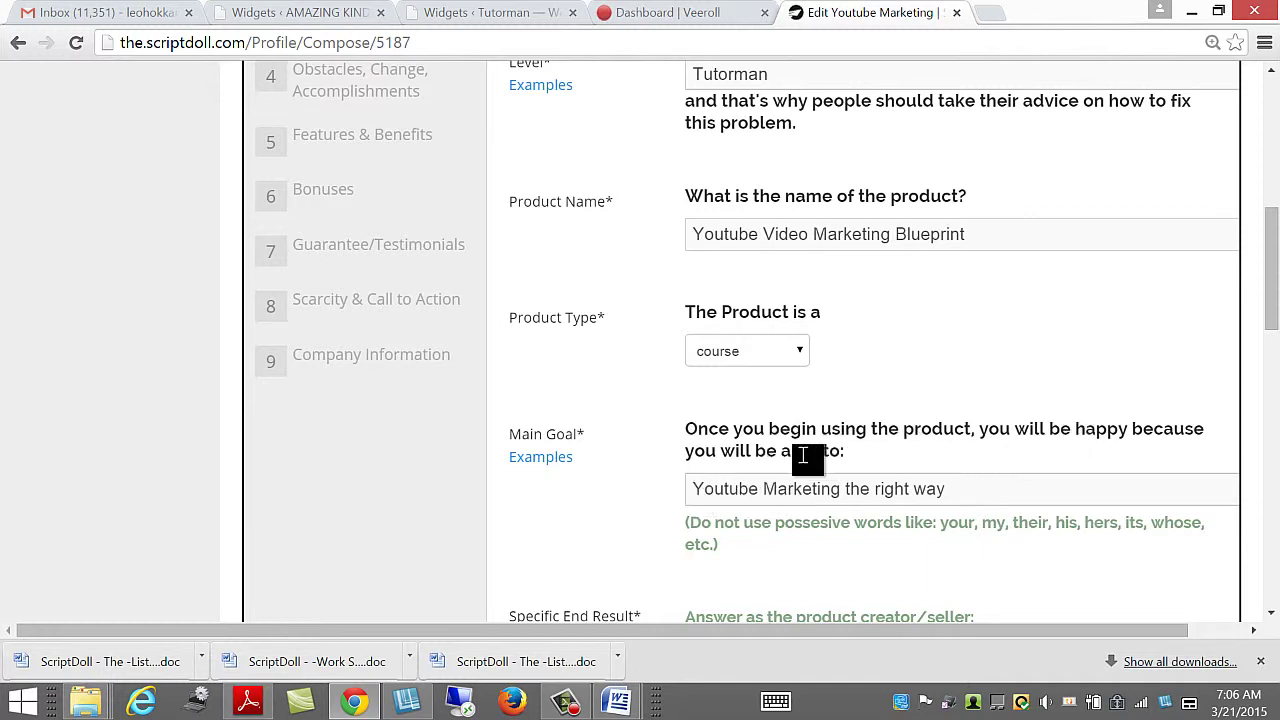
Prefix the Main Goal with 'do ' to read 'do Youtube Marketing the right way', and save
{"action": "left_click", "coordinate": [697, 490]}
{"action": "type", "text": "do"}
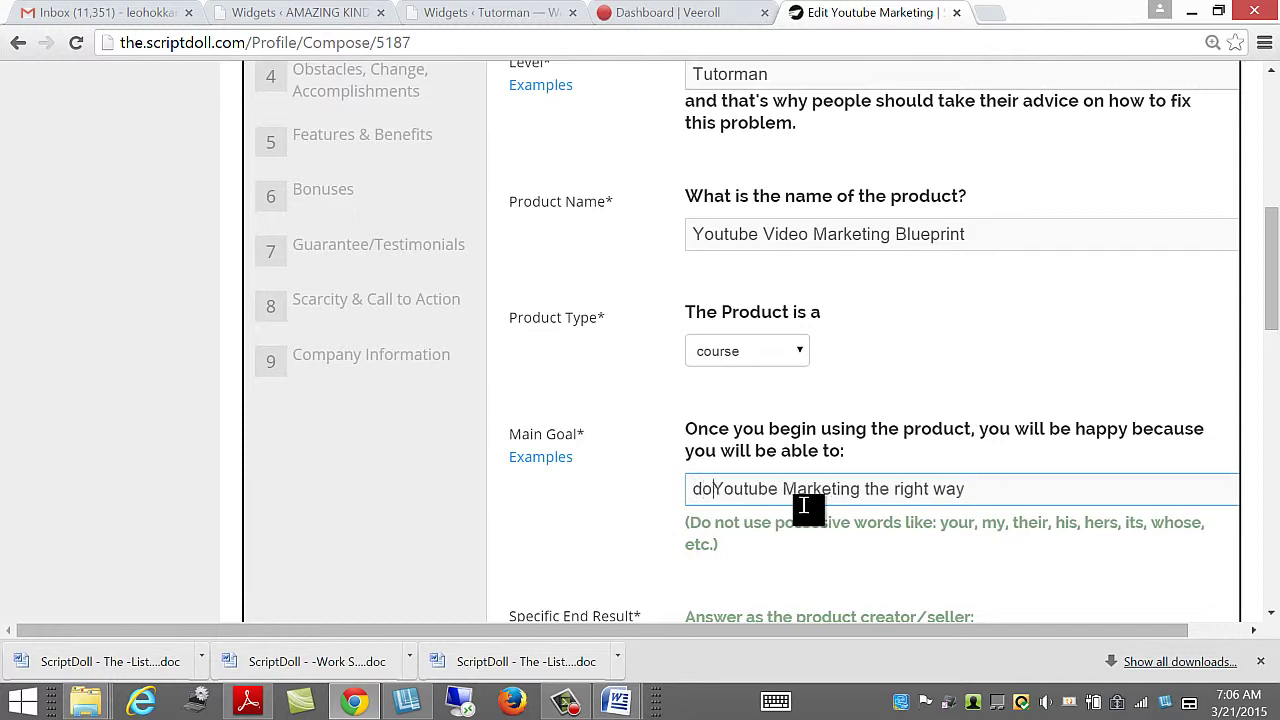
{"action": "scroll", "coordinate": [900, 465], "scroll_direction": "down", "scroll_amount": 3}
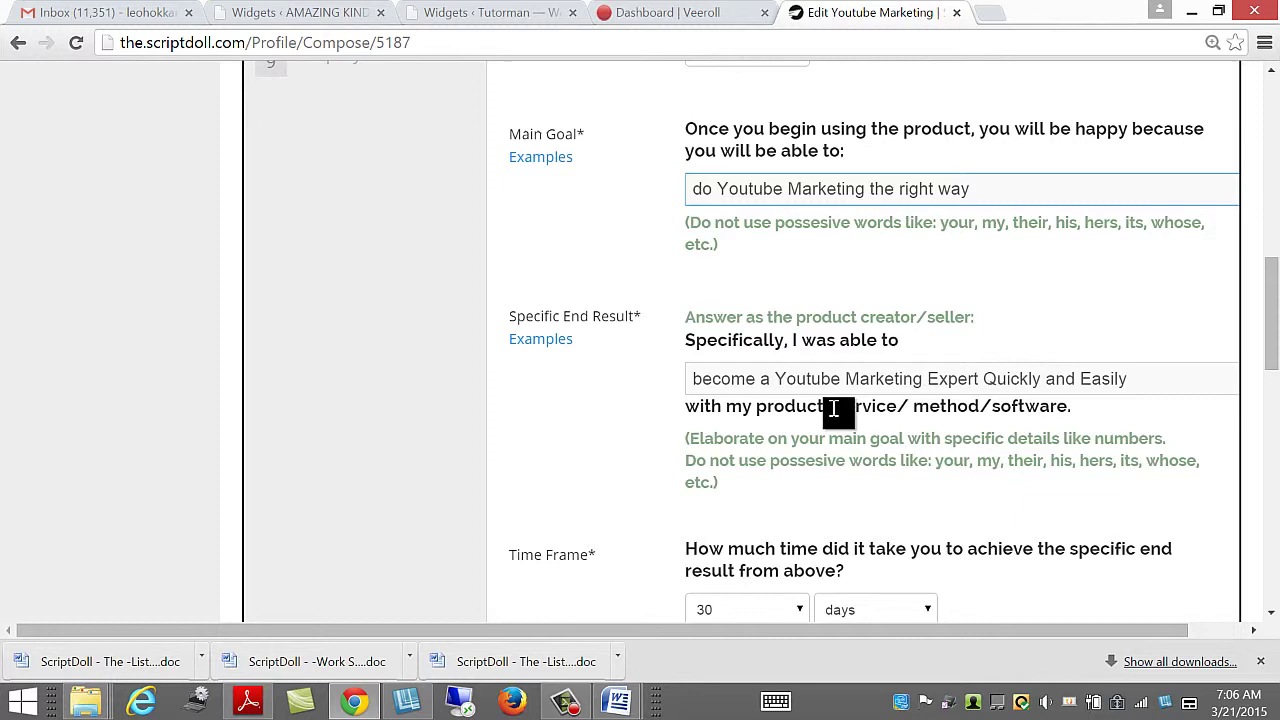
{"action": "scroll", "coordinate": [833, 408], "scroll_direction": "down", "scroll_amount": 4}
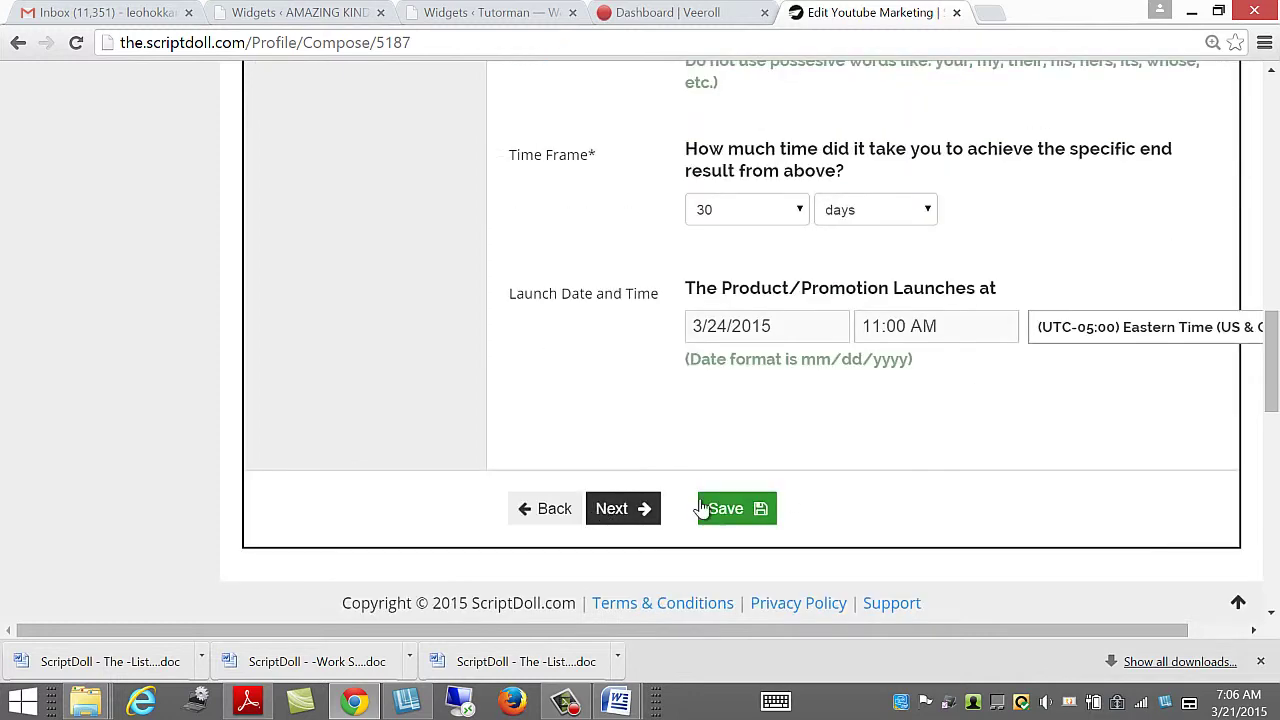
{"action": "left_click", "coordinate": [704, 509]}
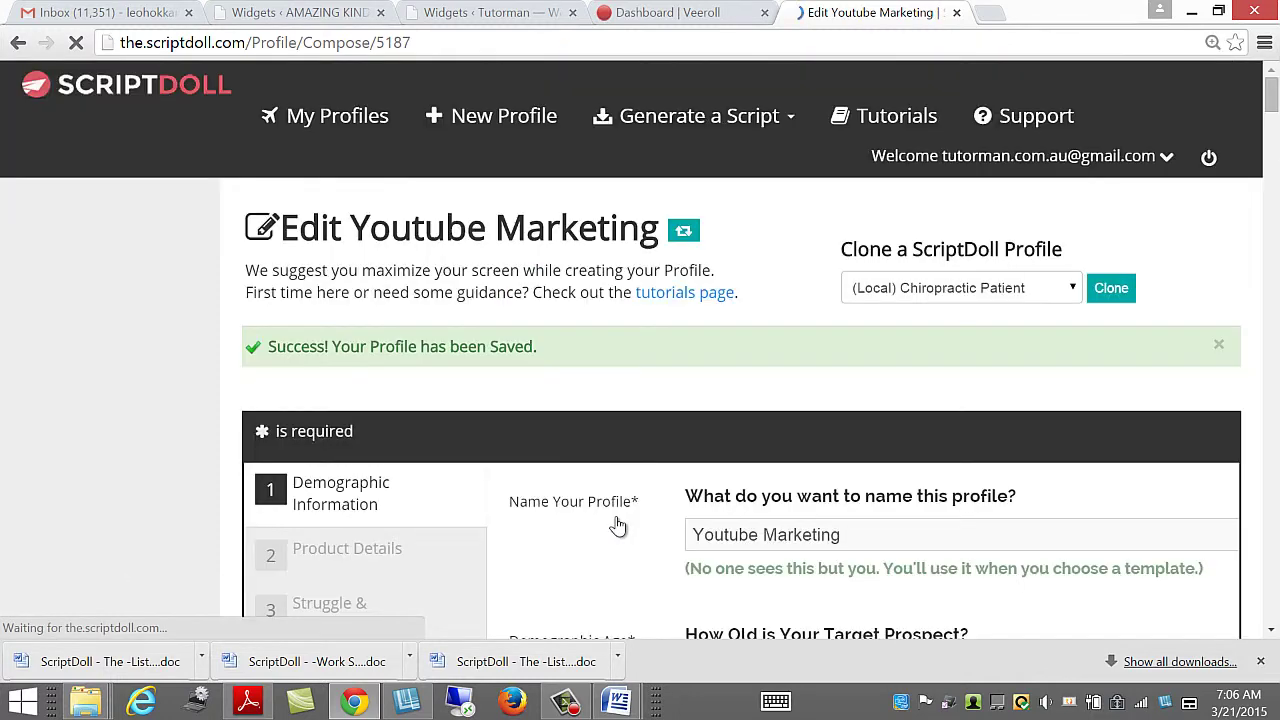
{"action": "scroll", "coordinate": [670, 517], "scroll_direction": "down", "scroll_amount": 10}
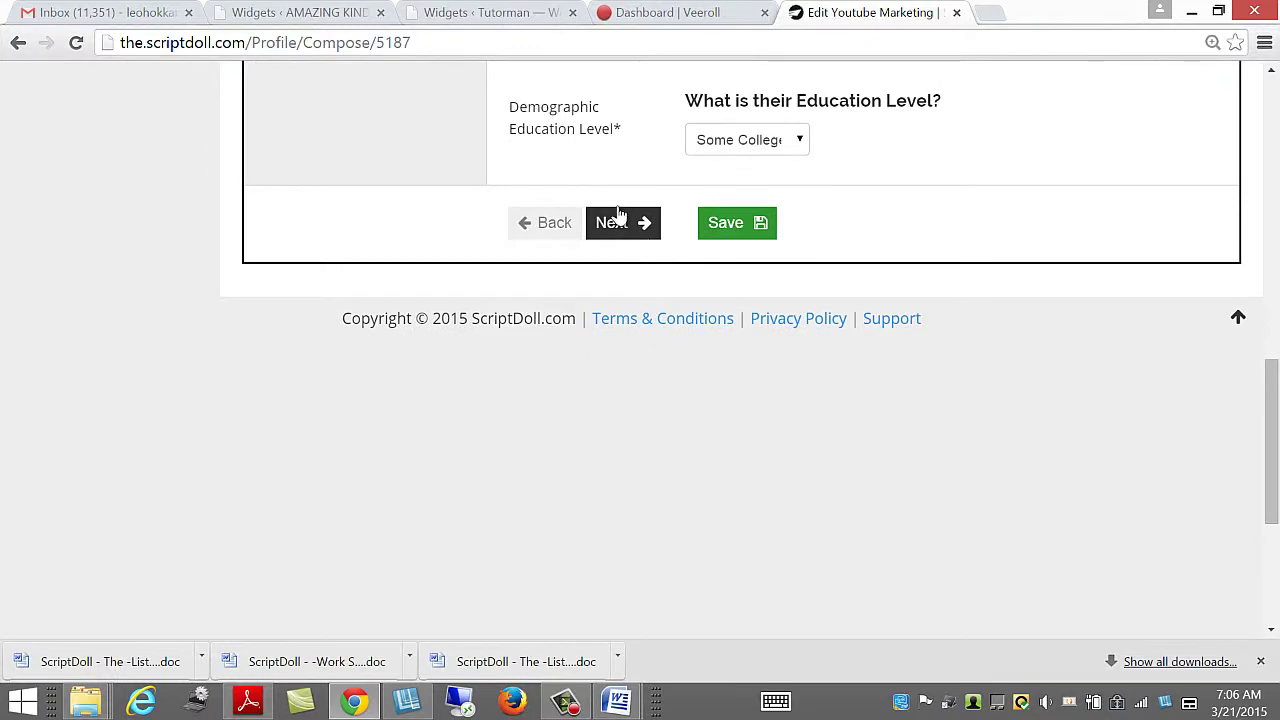
Move to the Product Details step and save the Youtube Marketing profile again
{"action": "left_click", "coordinate": [617, 220]}
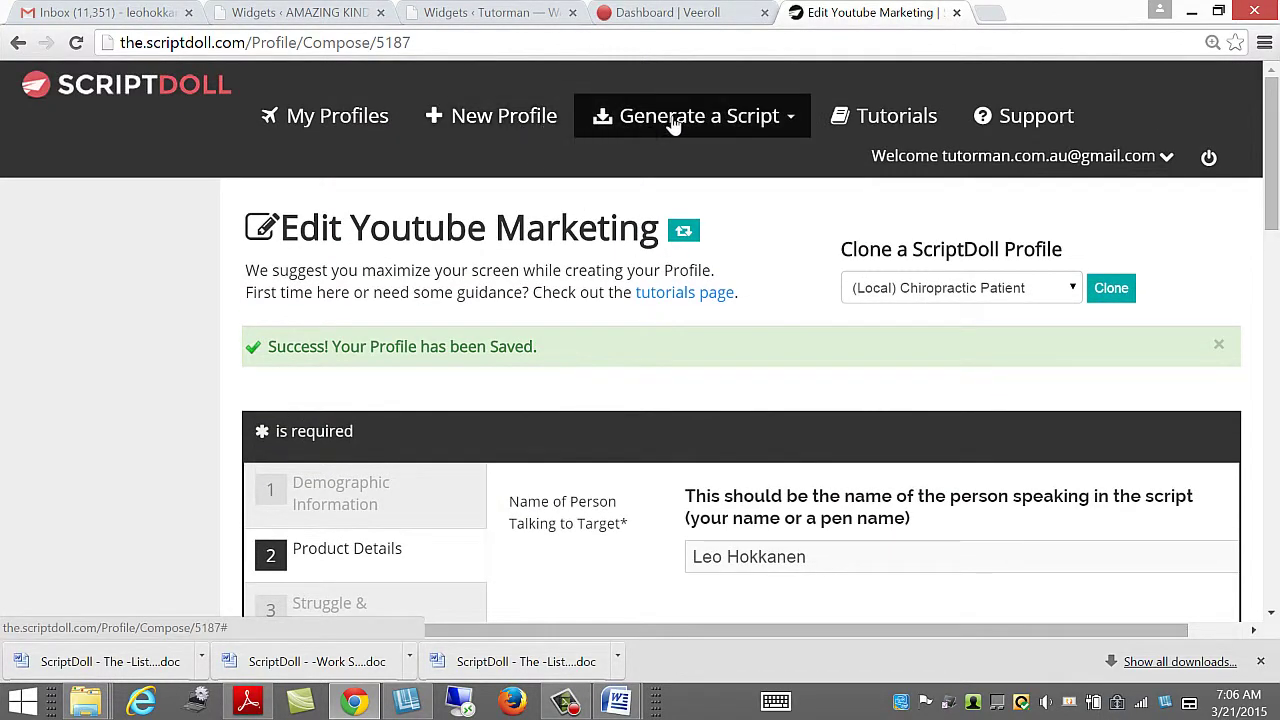
{"action": "scroll", "coordinate": [691, 346], "scroll_direction": "down", "scroll_amount": 10}
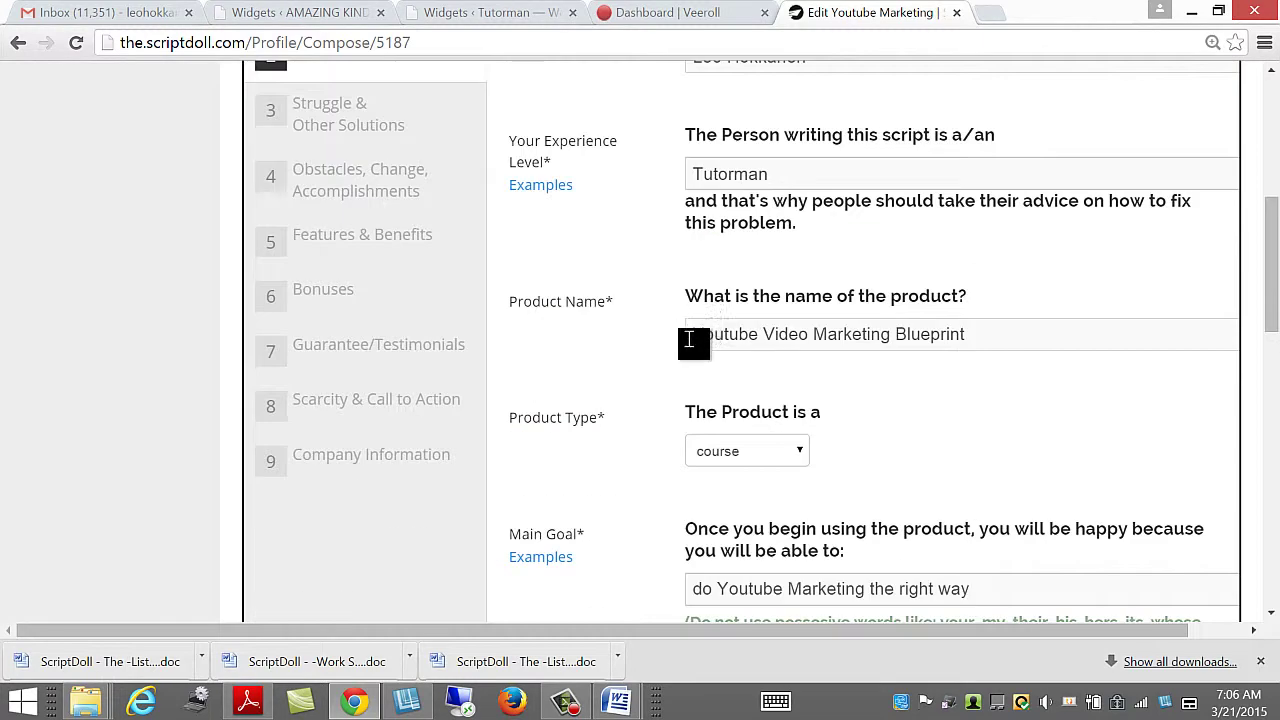
{"action": "scroll", "coordinate": [684, 362], "scroll_direction": "down", "scroll_amount": 3}
{"action": "left_click", "coordinate": [737, 318]}
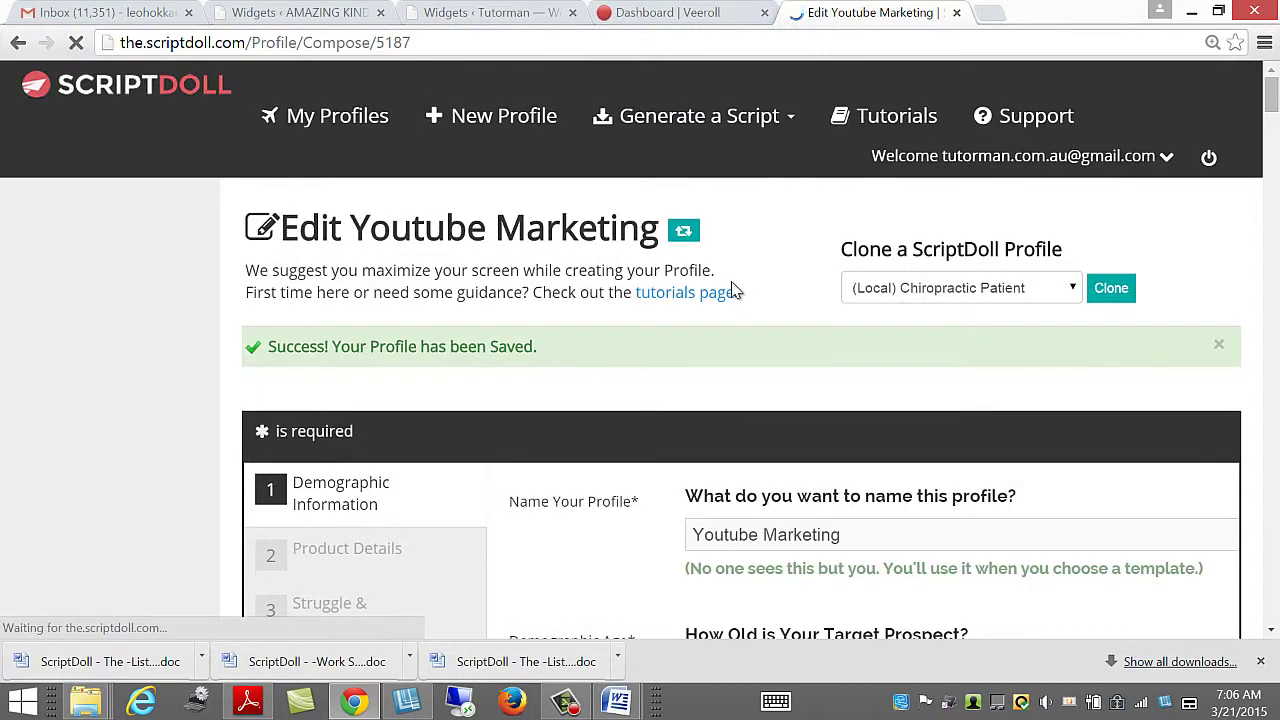
Generate the 'List You Let Go' Email Sequence for the Youtube Marketing profile as Word and open it
{"action": "left_click", "coordinate": [726, 128]}
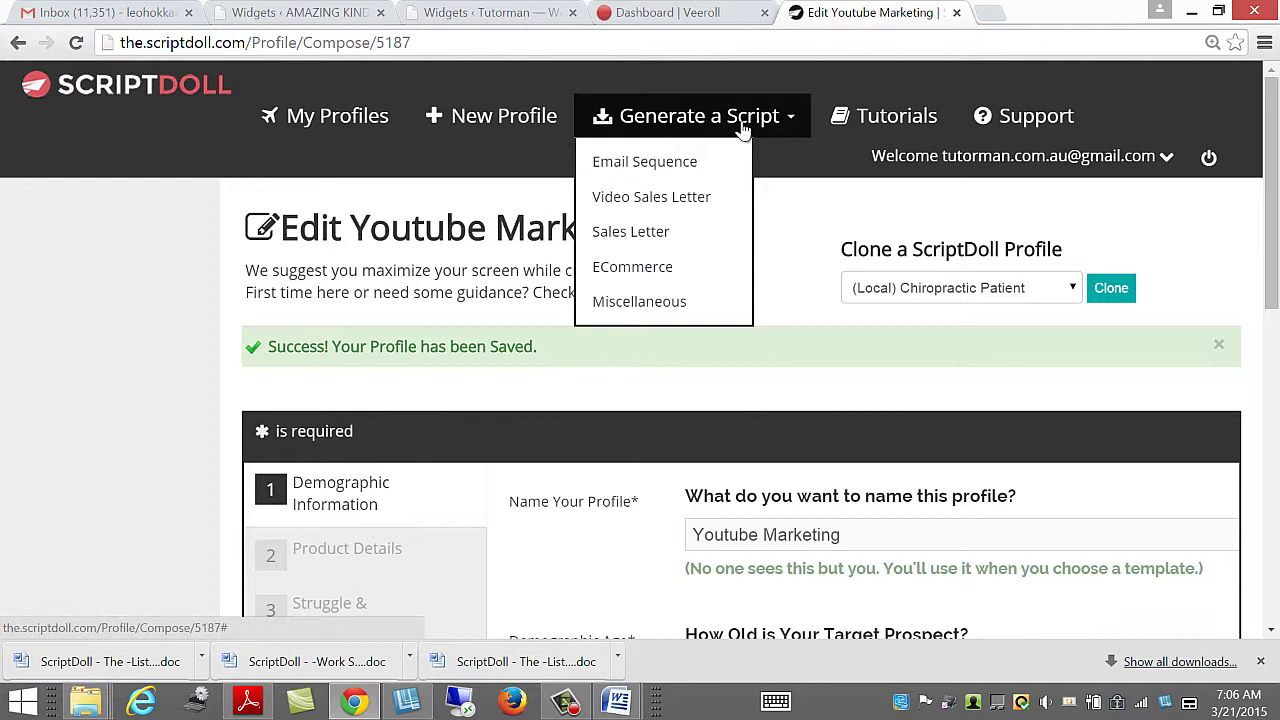
{"action": "left_click", "coordinate": [676, 162]}
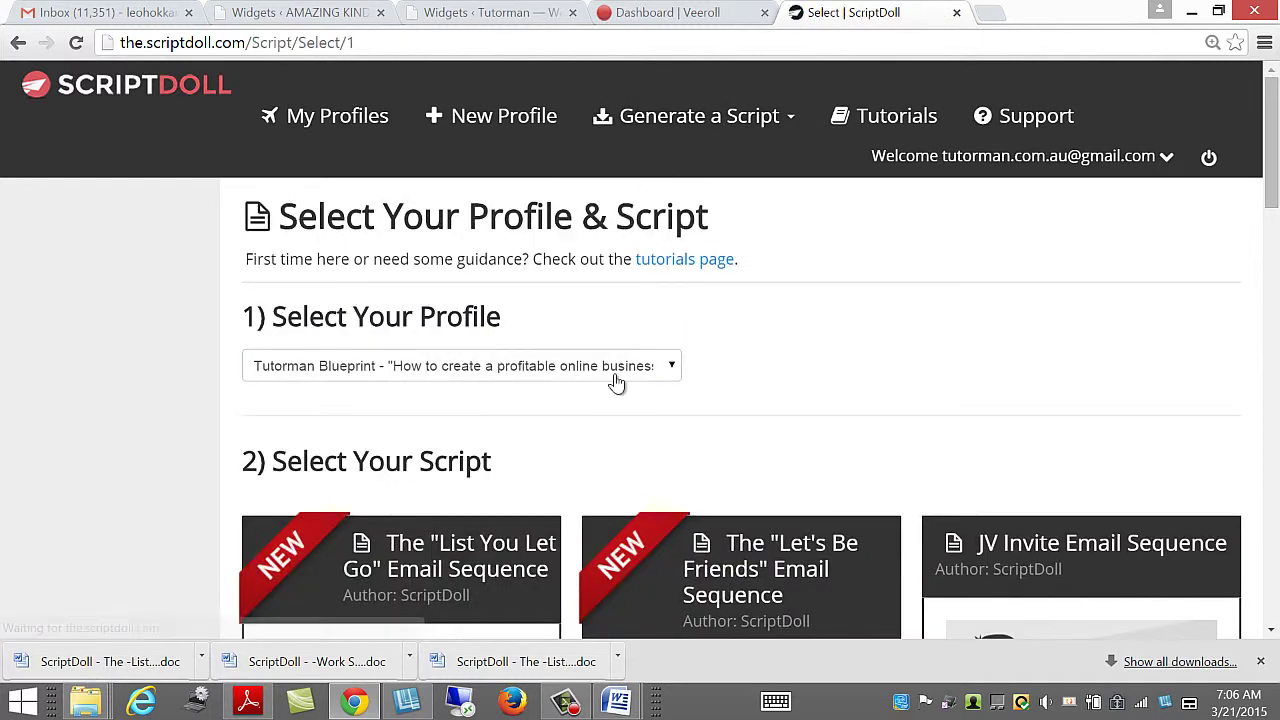
{"action": "left_click", "coordinate": [674, 367]}
{"action": "left_click", "coordinate": [371, 531]}
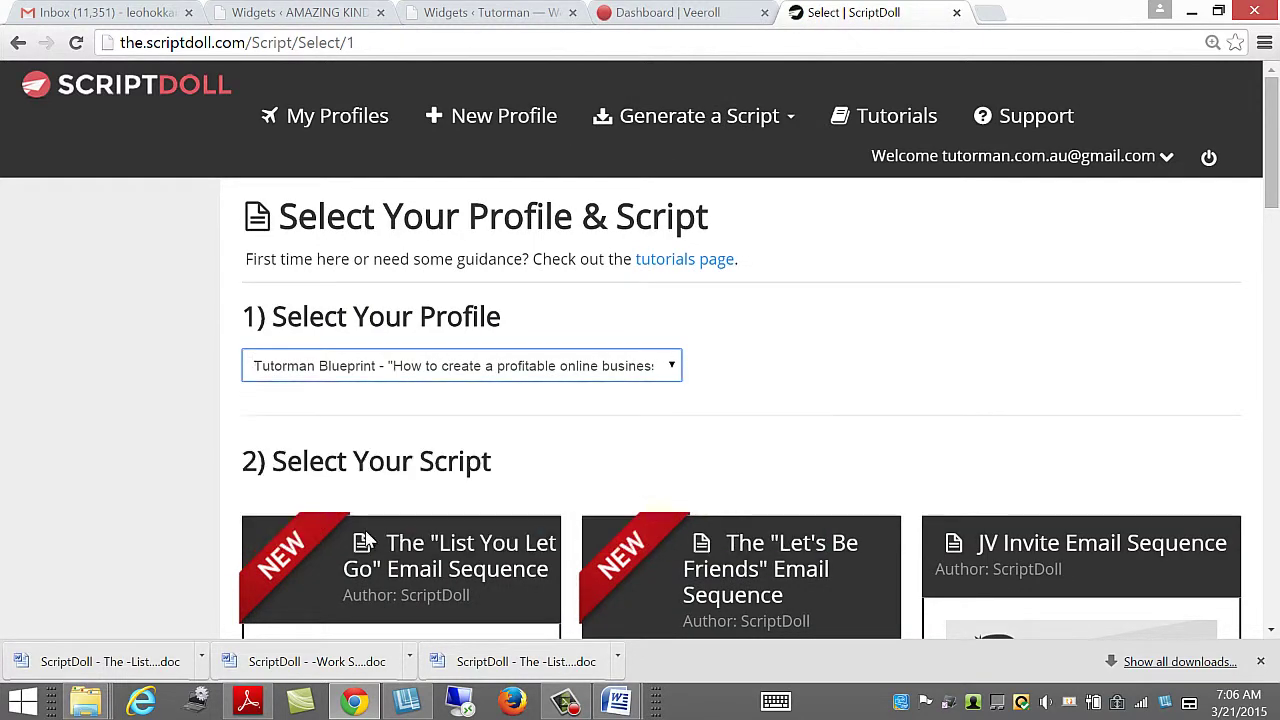
{"action": "scroll", "coordinate": [792, 374], "scroll_direction": "down", "scroll_amount": 5}
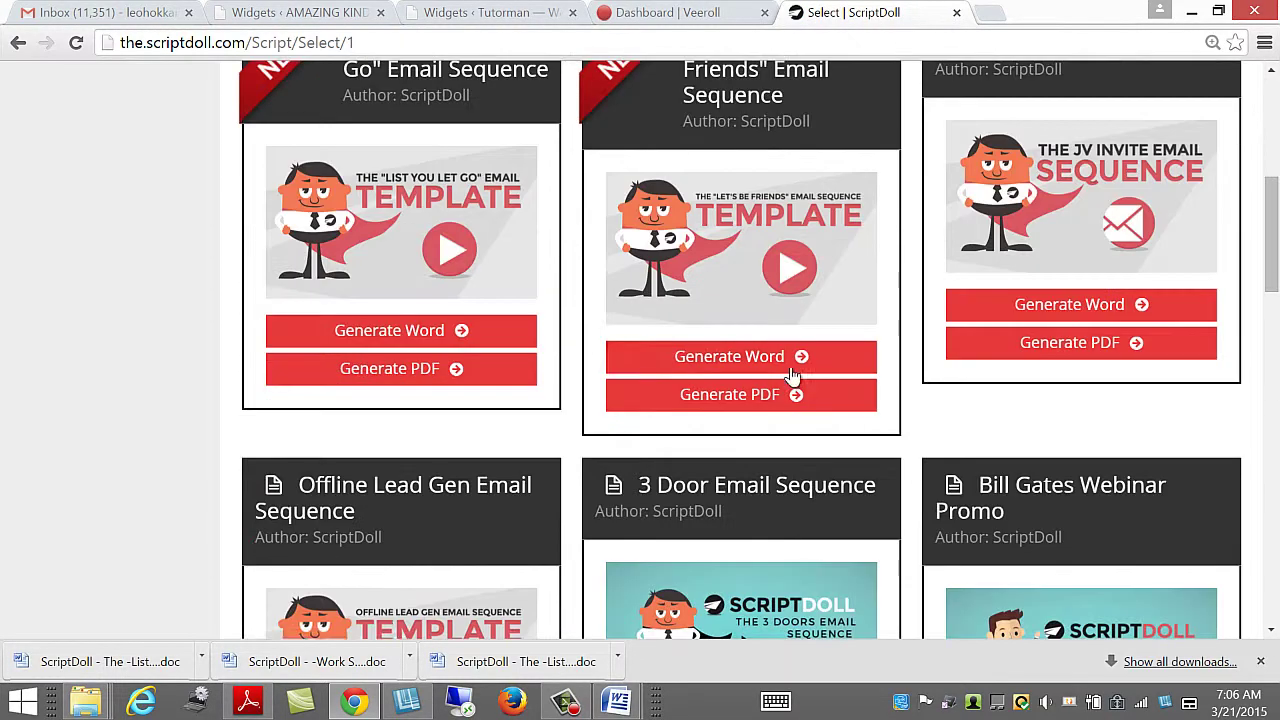
{"action": "left_click", "coordinate": [405, 335]}
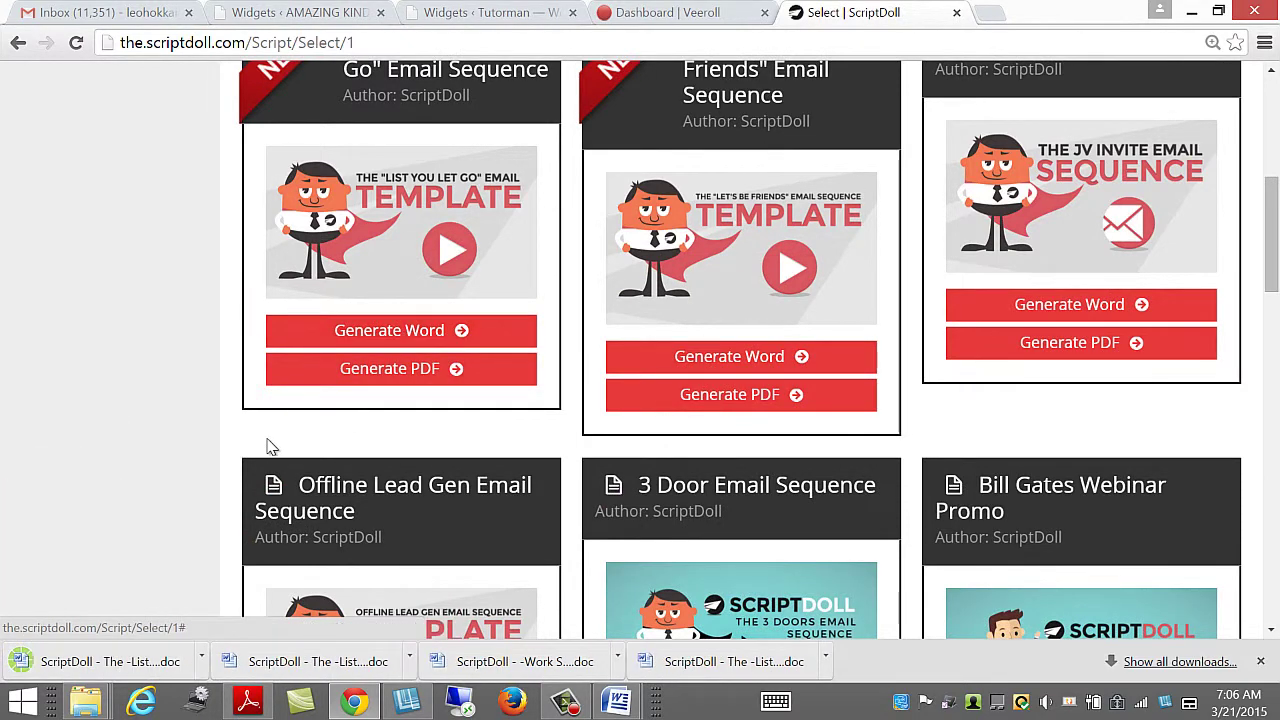
{"action": "left_click", "coordinate": [190, 668]}
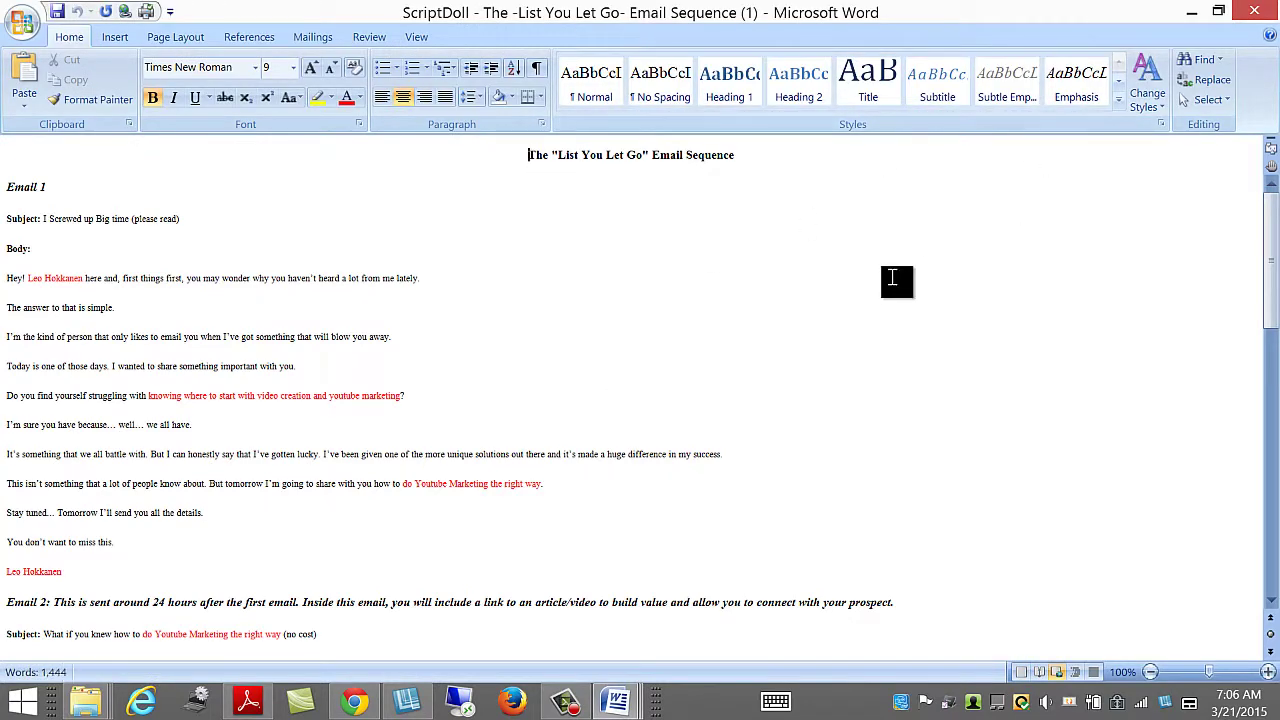
{"action": "scroll", "coordinate": [892, 278], "scroll_direction": "up", "scroll_amount": 13}
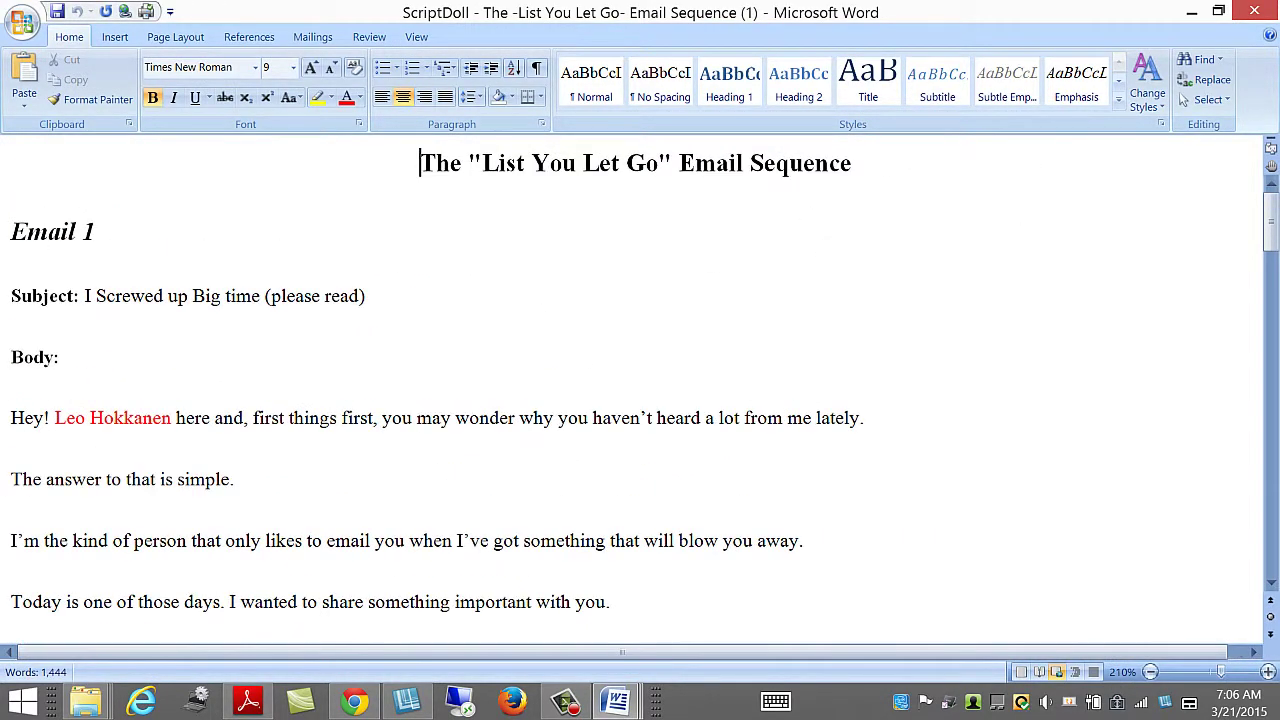
{"action": "scroll", "coordinate": [892, 278], "scroll_direction": "up", "scroll_amount": 4}
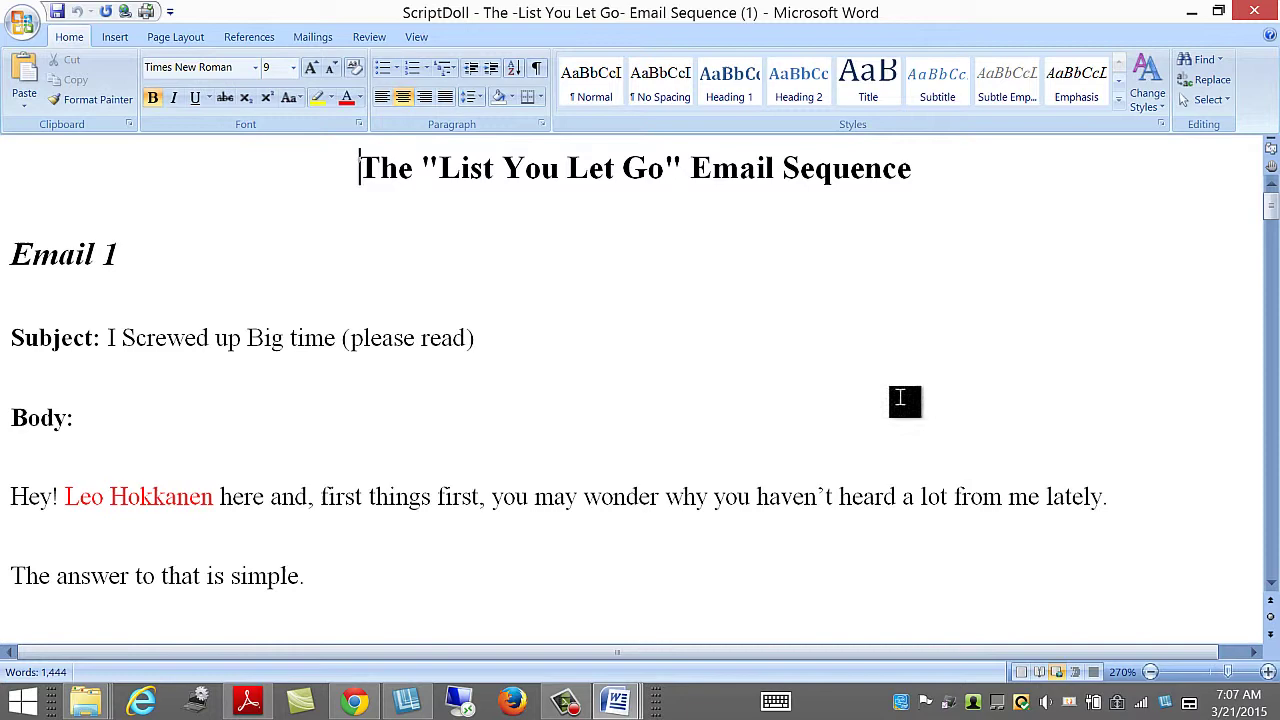
{"action": "scroll", "coordinate": [694, 345], "scroll_direction": "down", "scroll_amount": 5}
{"action": "scroll", "coordinate": [680, 350], "scroll_direction": "up", "scroll_amount": 2}
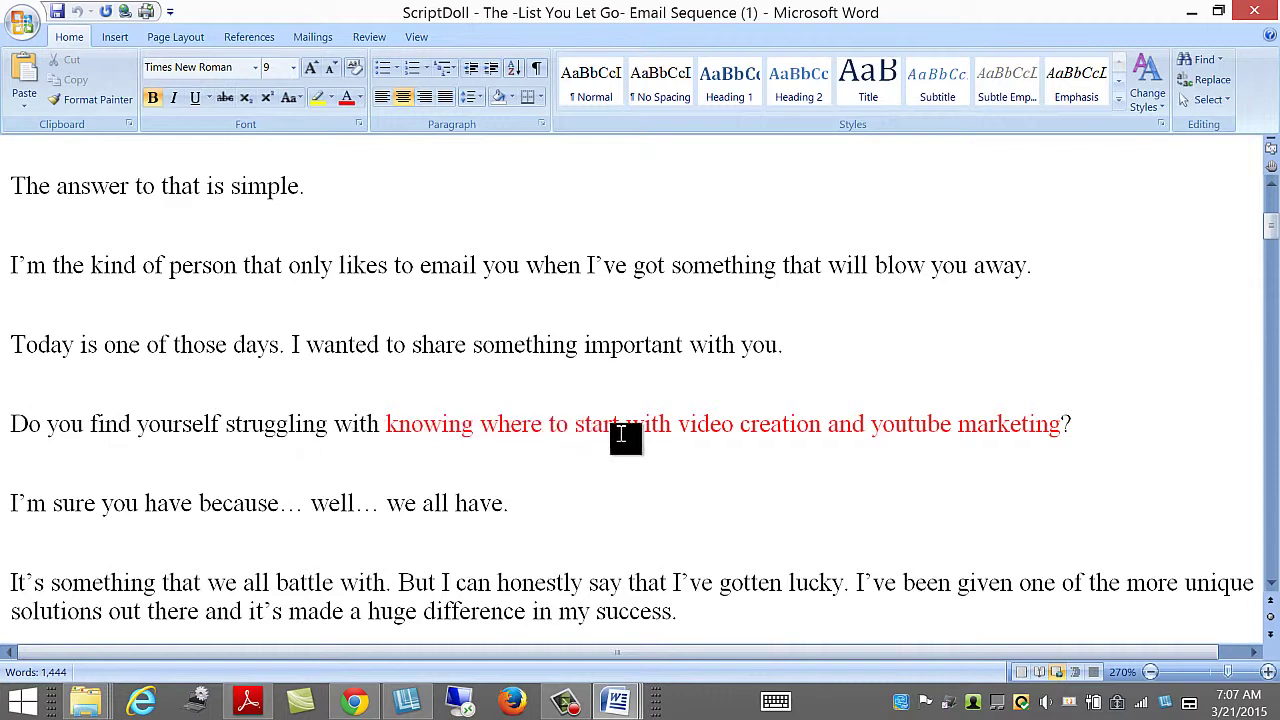
{"action": "scroll", "coordinate": [868, 428], "scroll_direction": "down", "scroll_amount": 3}
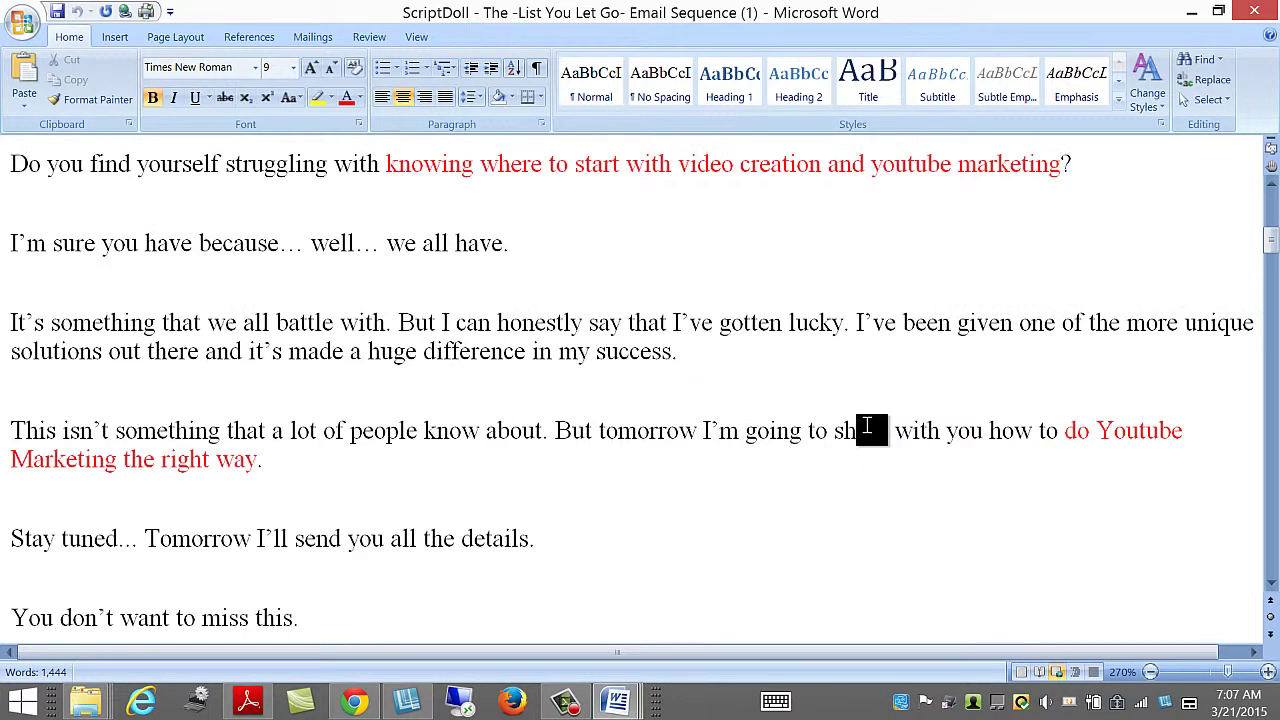
{"action": "scroll", "coordinate": [868, 428], "scroll_direction": "down", "scroll_amount": 2}
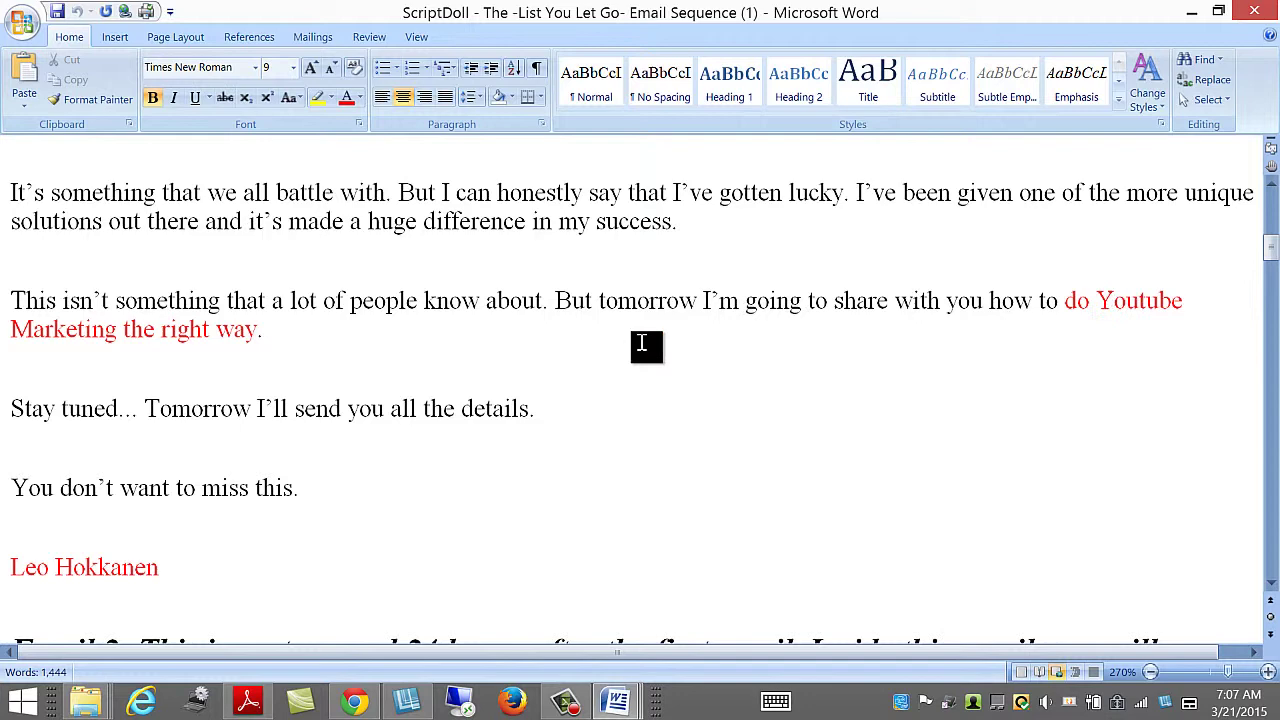
{"action": "scroll", "coordinate": [330, 382], "scroll_direction": "down", "scroll_amount": 8}
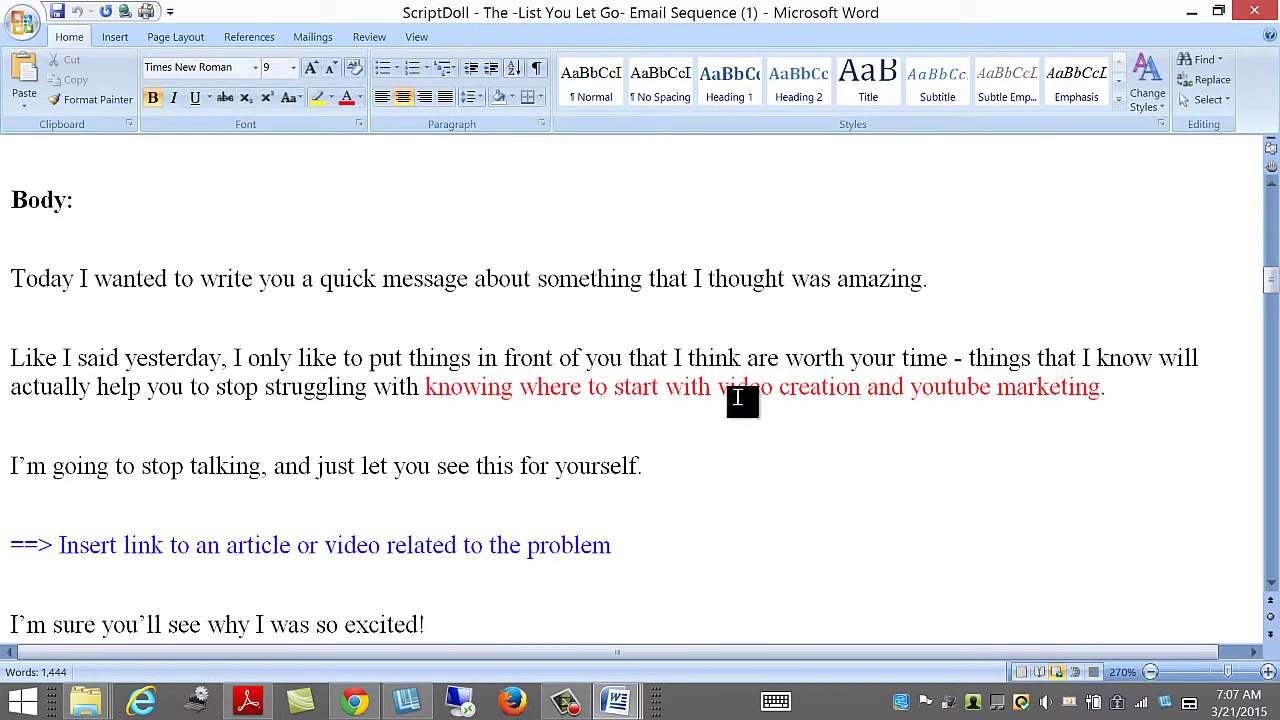
{"action": "scroll", "coordinate": [640, 400], "scroll_direction": "up", "scroll_amount": 5}
{"action": "scroll", "coordinate": [575, 400], "scroll_direction": "up", "scroll_amount": 5}
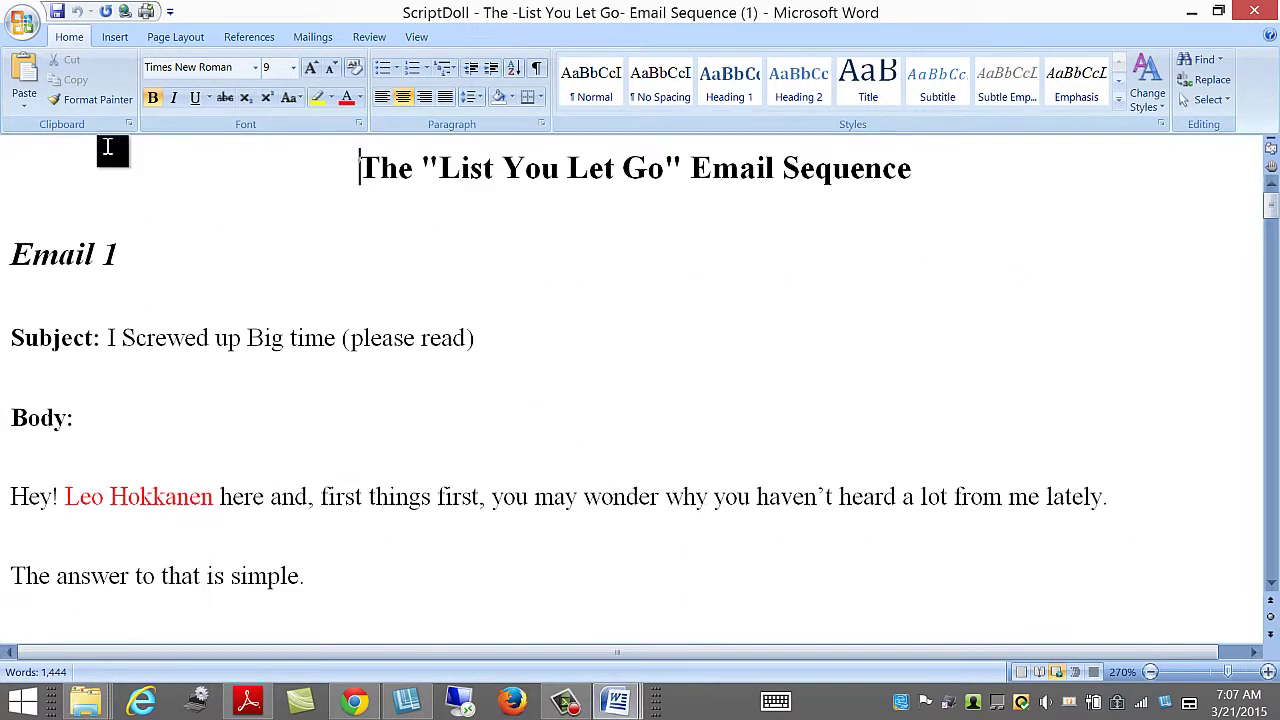
{"action": "left_click", "coordinate": [40, 38]}
Save the email sequence with 'Youtube Marketing' prefixed into Desktop > 1 BUSINESS PLAN GOLD > 0 YOUTUBE VIDEO MARKETING PROJECT
{"action": "left_click", "coordinate": [70, 196]}
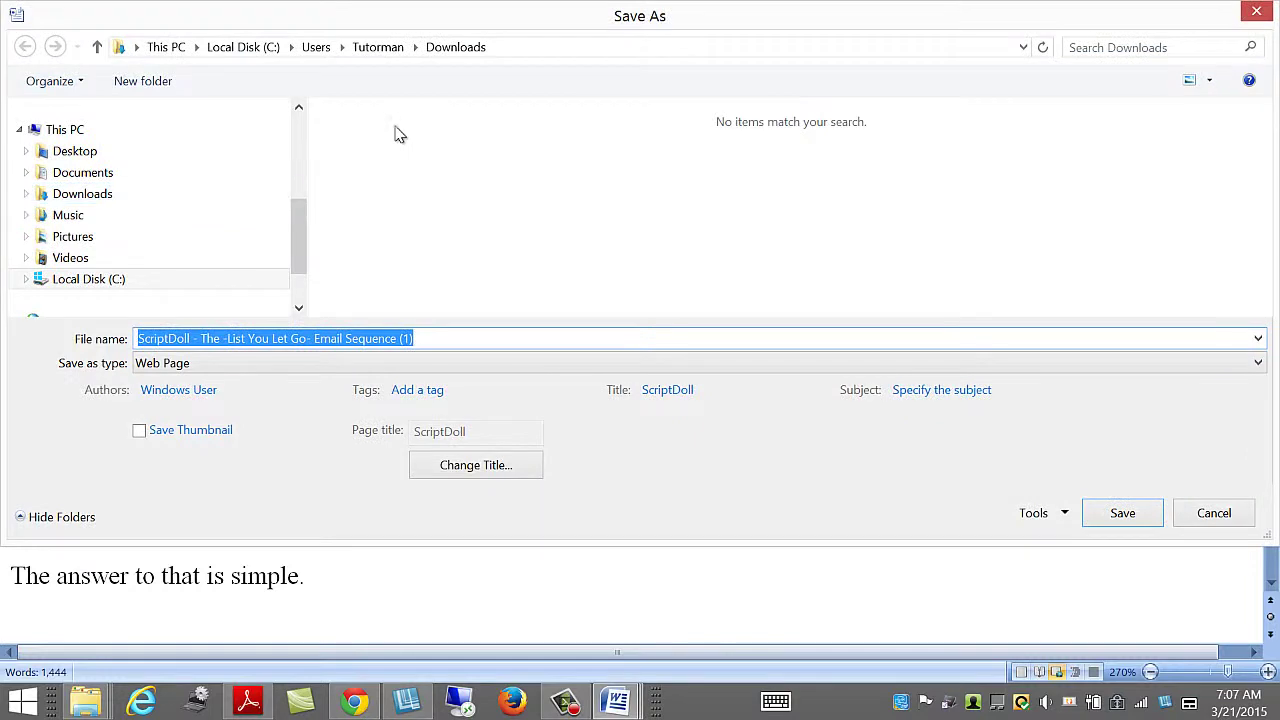
{"action": "left_click", "coordinate": [78, 152]}
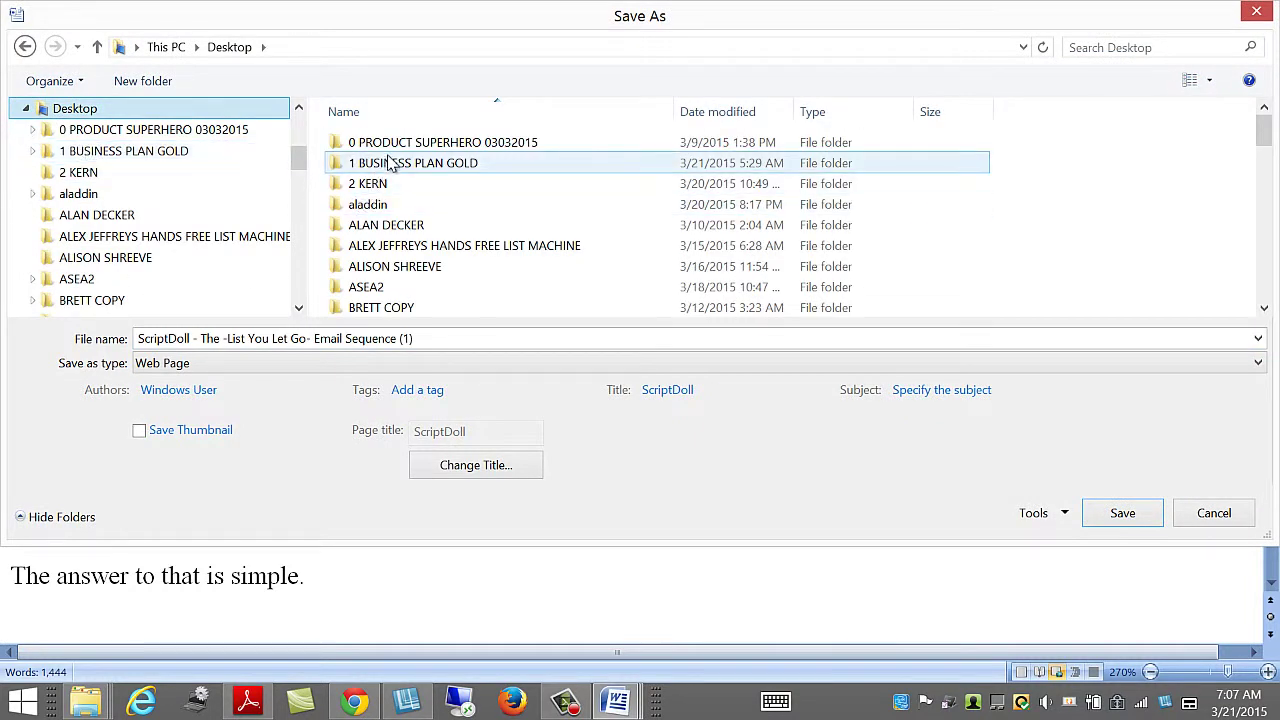
{"action": "double_click", "coordinate": [390, 163]}
{"action": "double_click", "coordinate": [417, 185]}
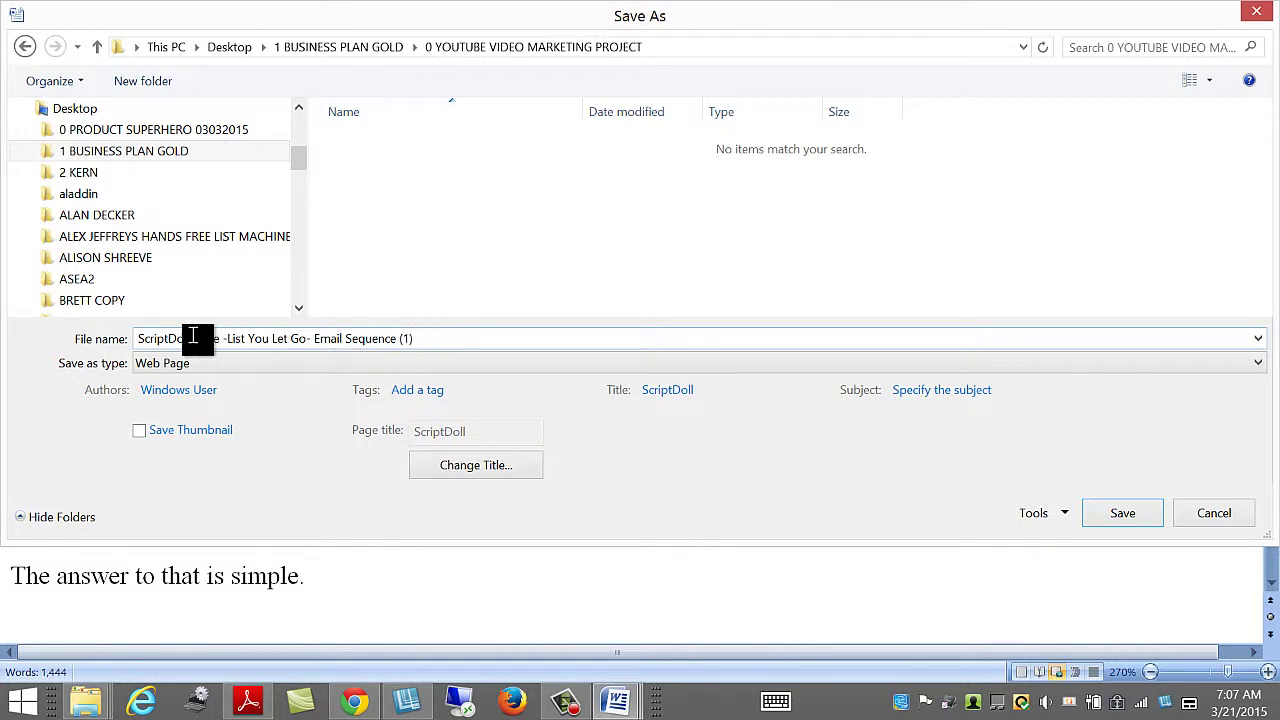
{"action": "left_click", "coordinate": [140, 342]}
{"action": "left_click", "coordinate": [140, 343]}
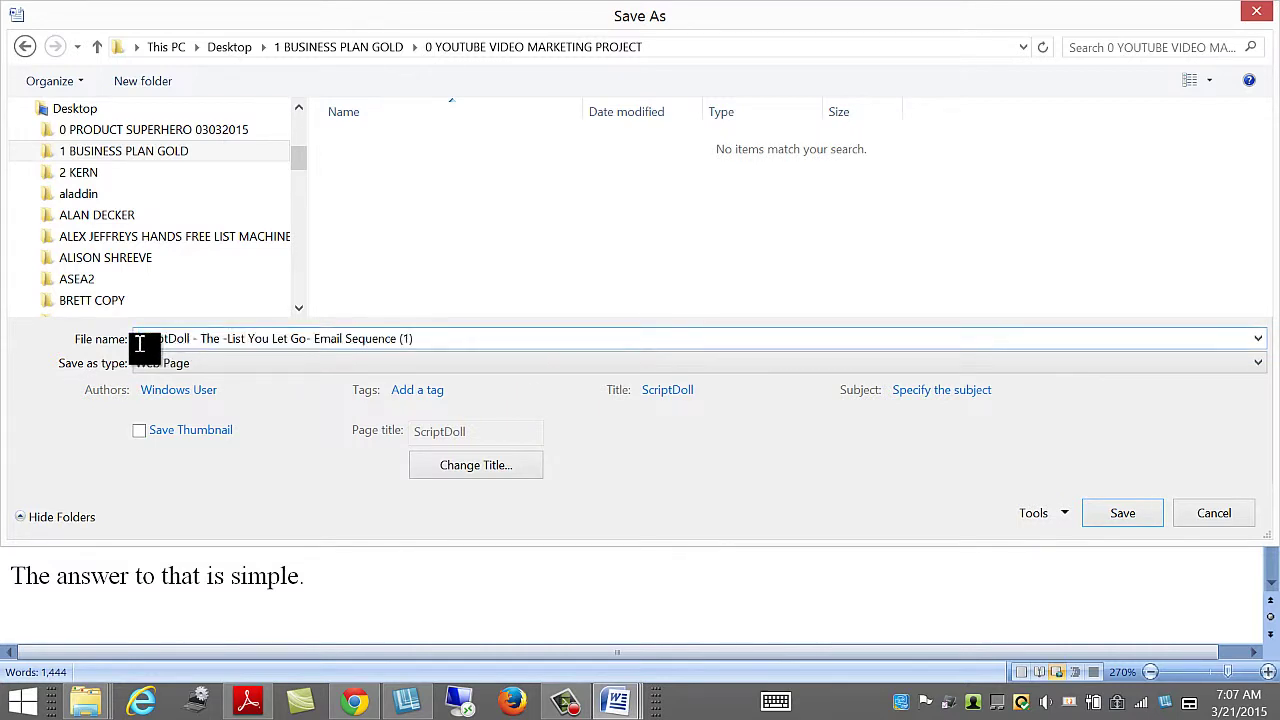
{"action": "type", "text": "Setu"}
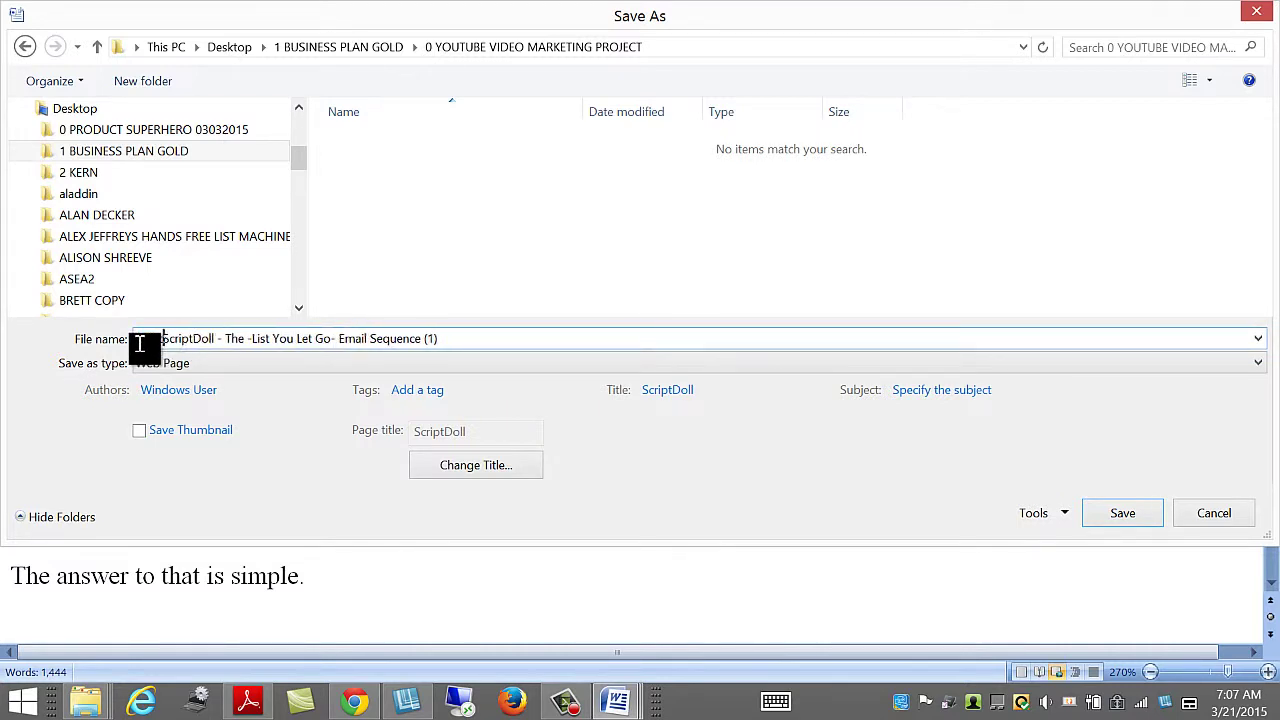
{"action": "type", "text": "be "}
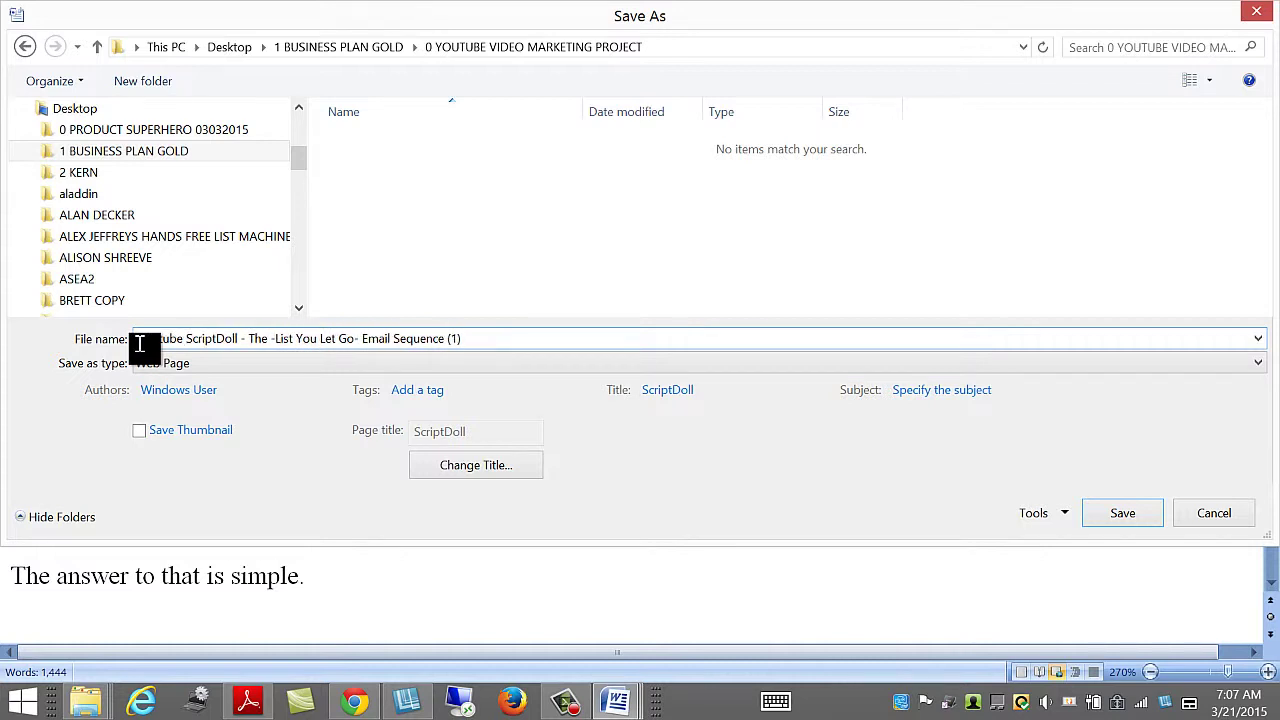
{"action": "type", "text": "Marketi"}
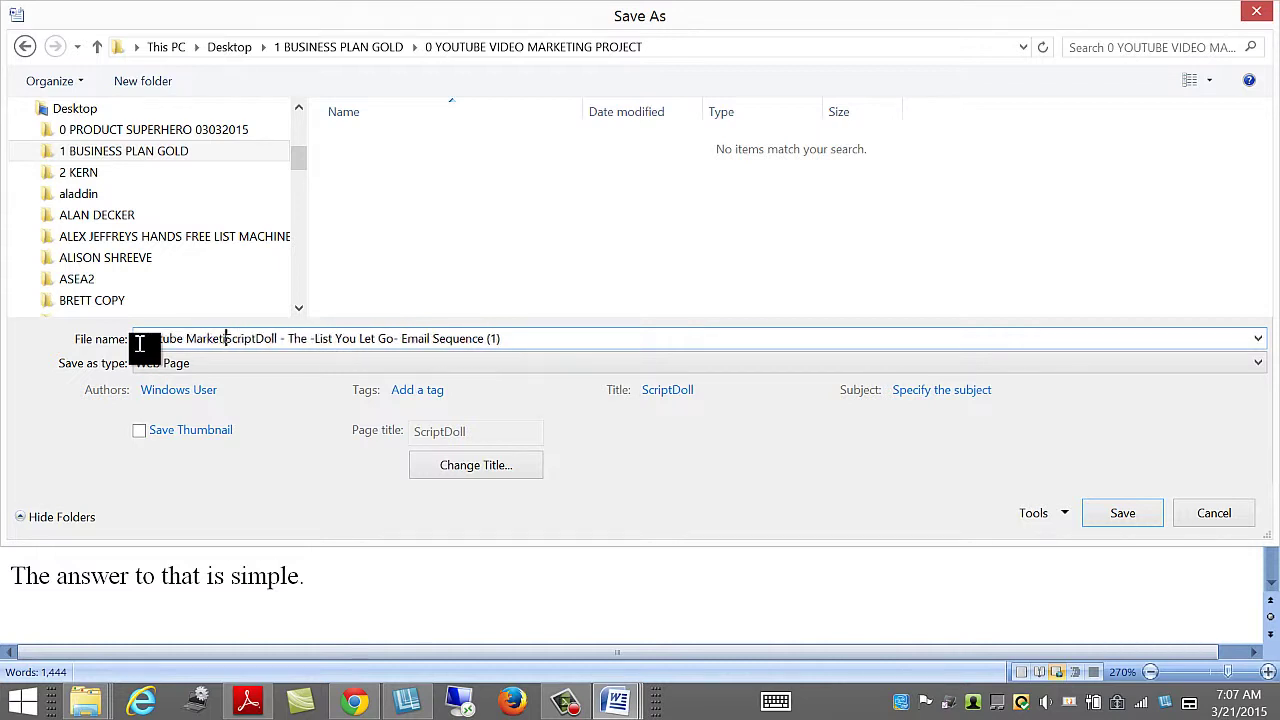
{"action": "type", "text": "ng"}
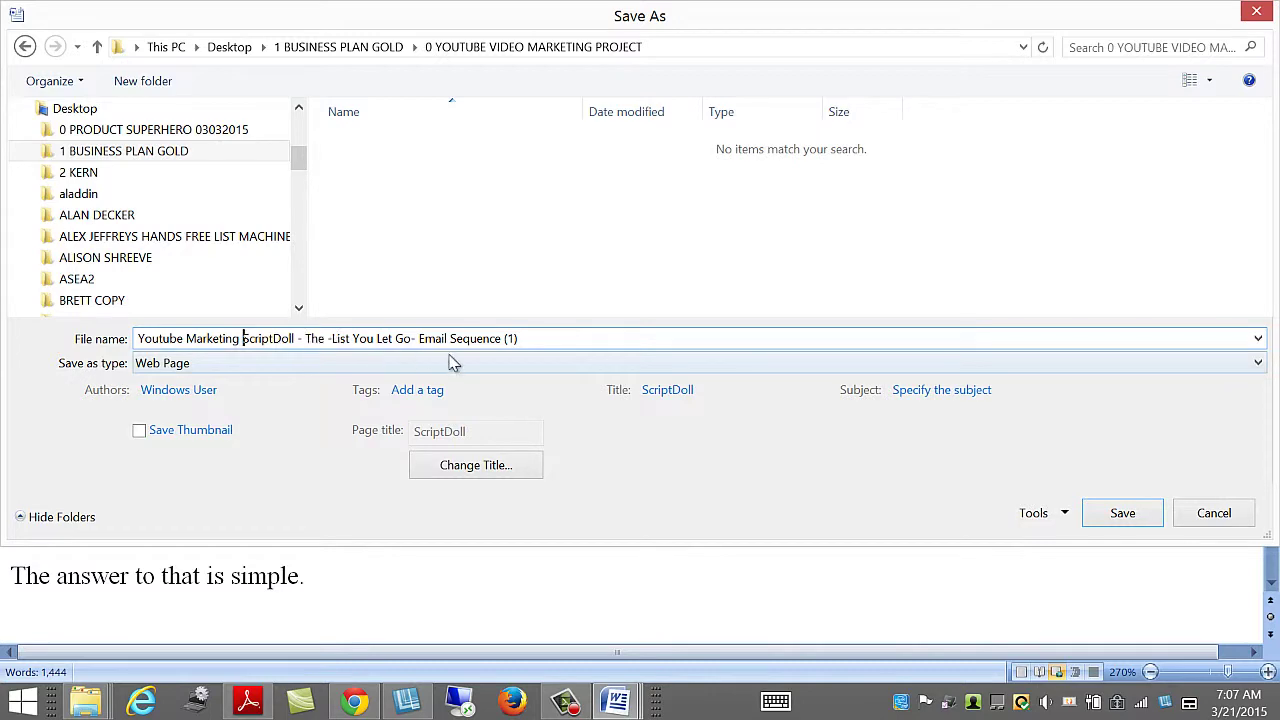
{"action": "left_click", "coordinate": [1108, 514]}
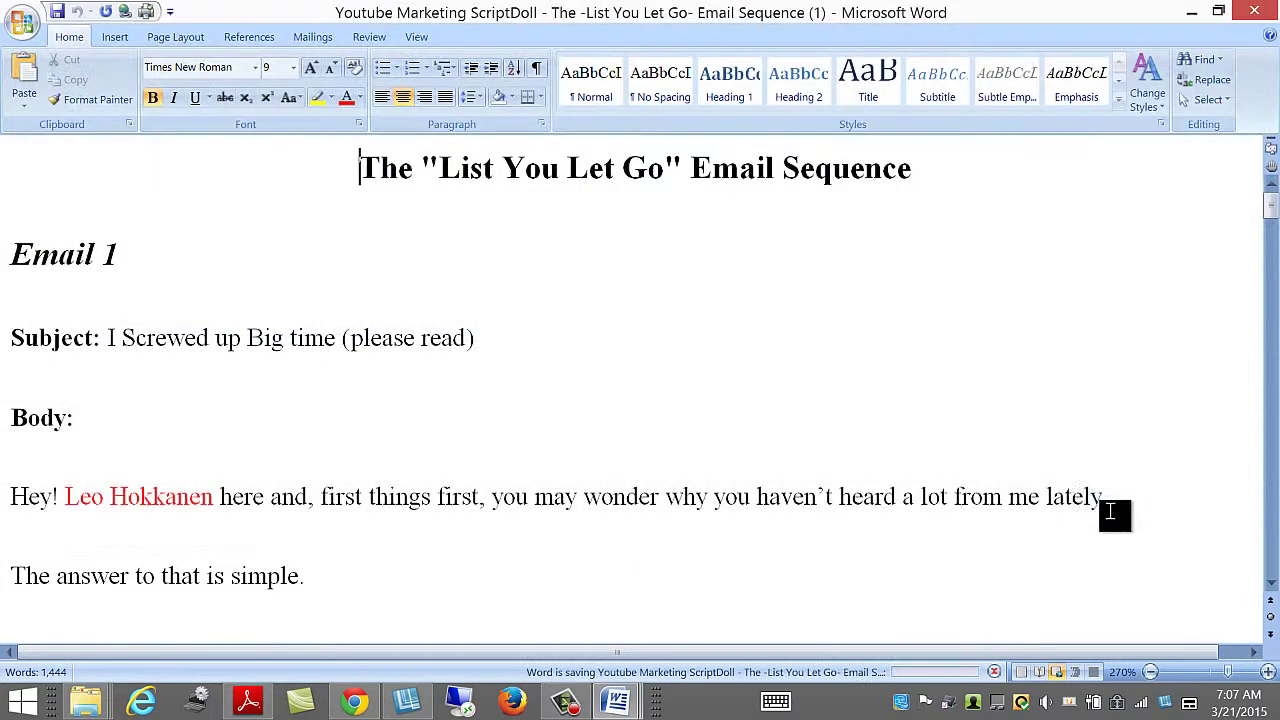
Back in ScriptDoll, download the Work Smarter Product Promo Sequence as a Word document
{"action": "left_click", "coordinate": [1191, 12]}
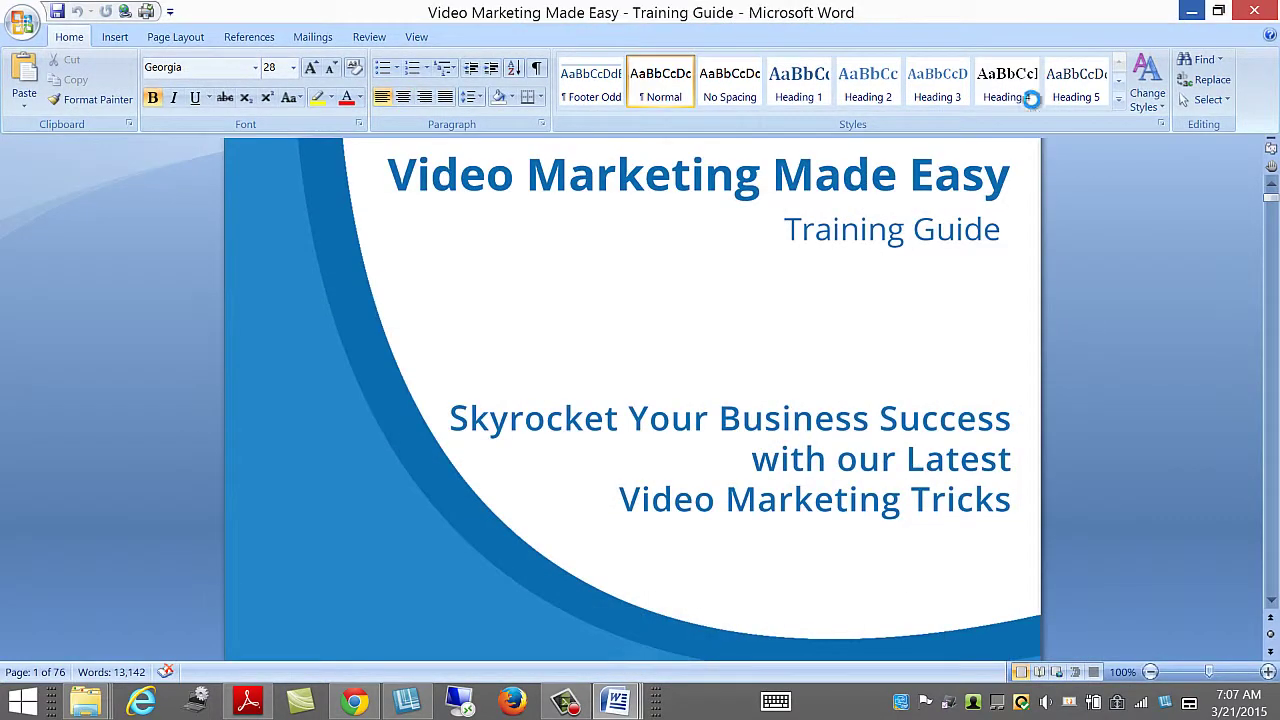
{"action": "left_click", "coordinate": [354, 701]}
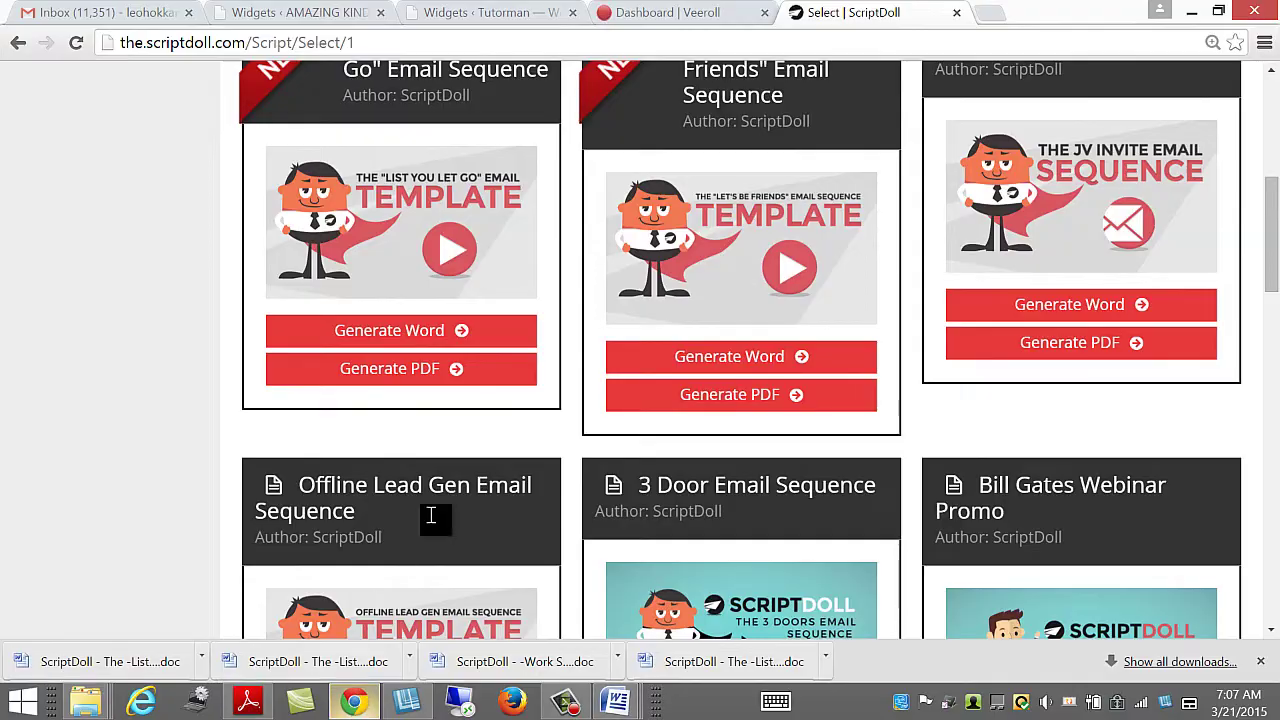
{"action": "scroll", "coordinate": [440, 420], "scroll_direction": "down", "scroll_amount": 4}
{"action": "scroll", "coordinate": [440, 428], "scroll_direction": "down", "scroll_amount": 4}
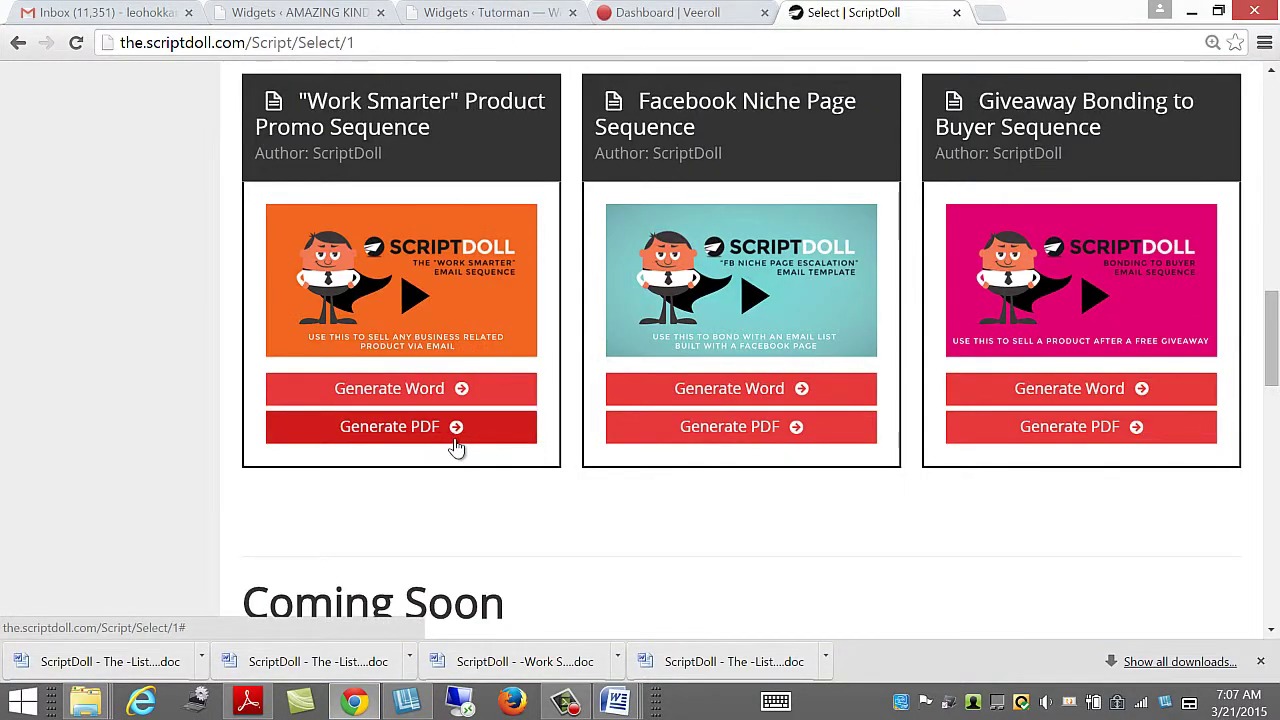
{"action": "scroll", "coordinate": [450, 440], "scroll_direction": "up", "scroll_amount": 1}
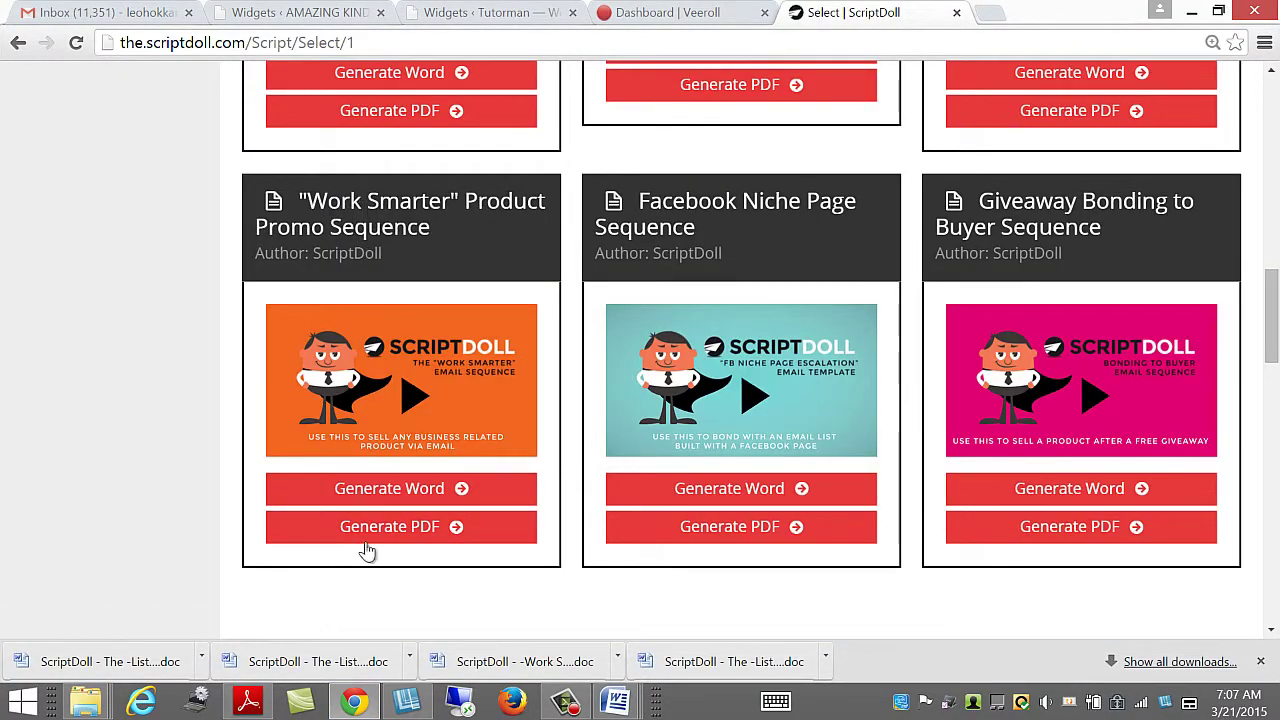
{"action": "left_click", "coordinate": [393, 490]}
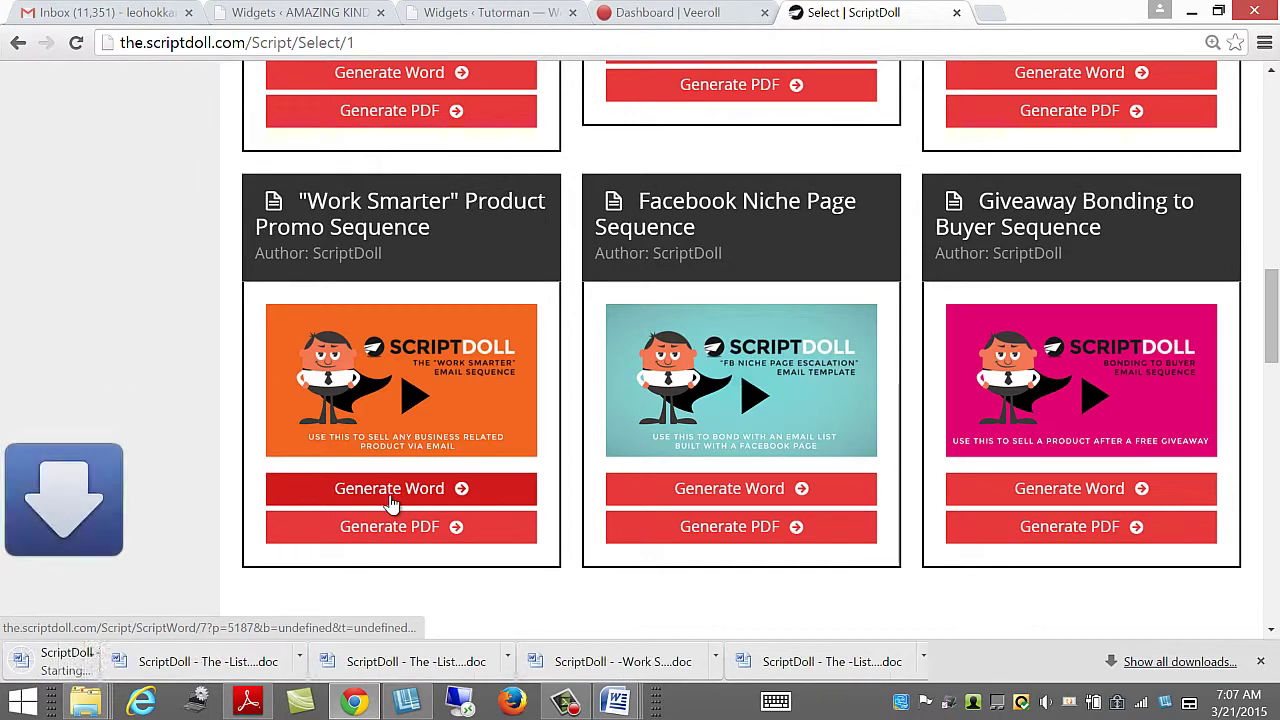
Open the downloaded Work Smarter promo sequence in Word and read through it
{"action": "left_click", "coordinate": [195, 663]}
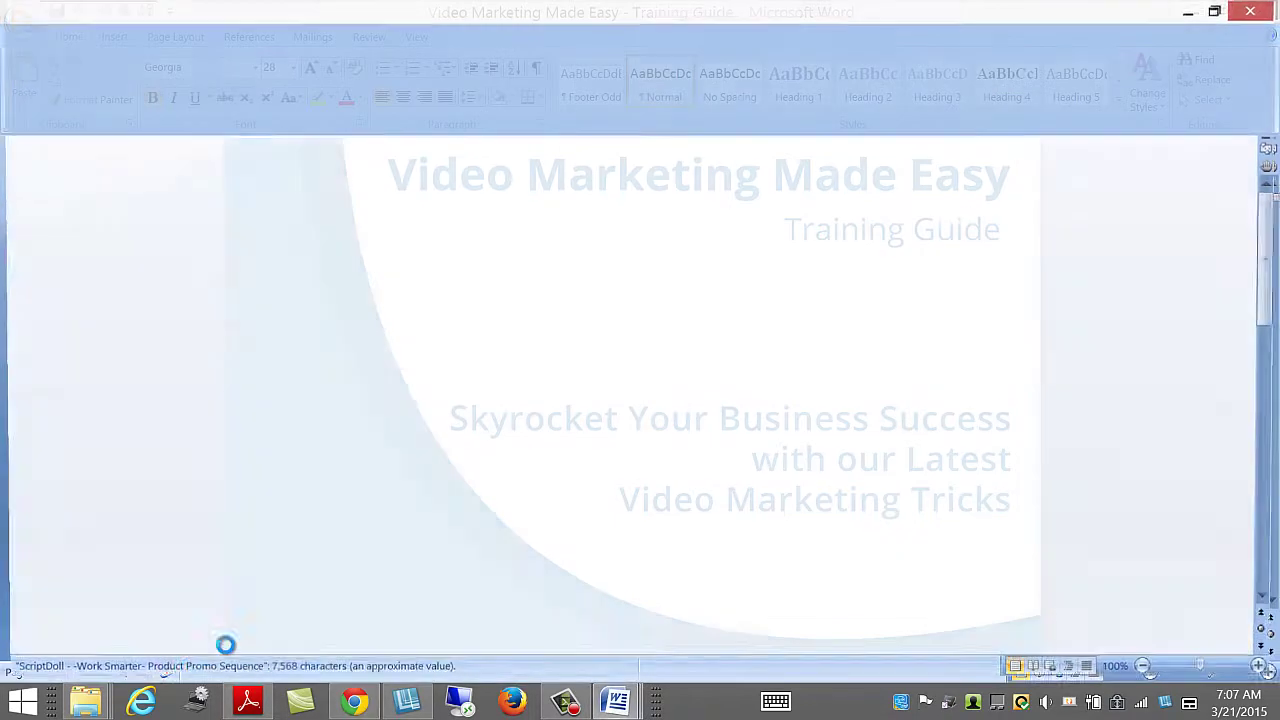
{"action": "scroll", "coordinate": [590, 412], "scroll_direction": "up", "scroll_amount": 8, "text": "ctrl"}
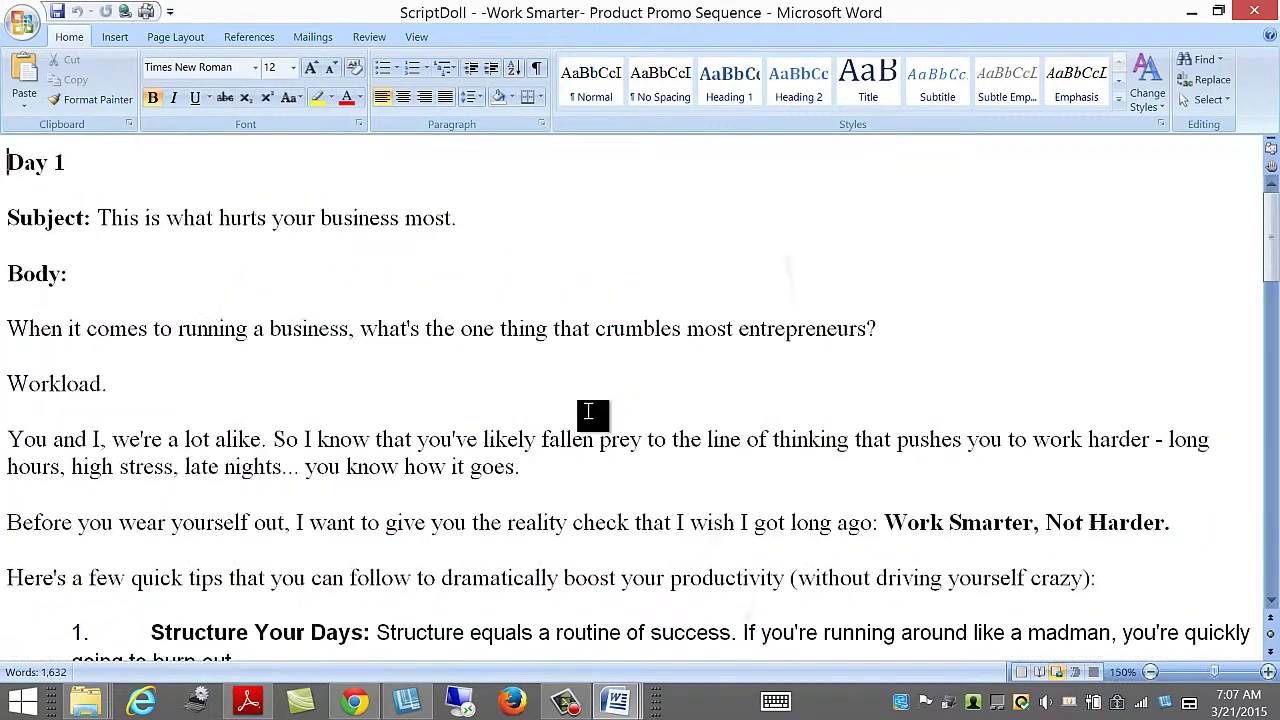
{"action": "scroll", "coordinate": [590, 412], "scroll_direction": "up", "scroll_amount": 3, "text": "ctrl"}
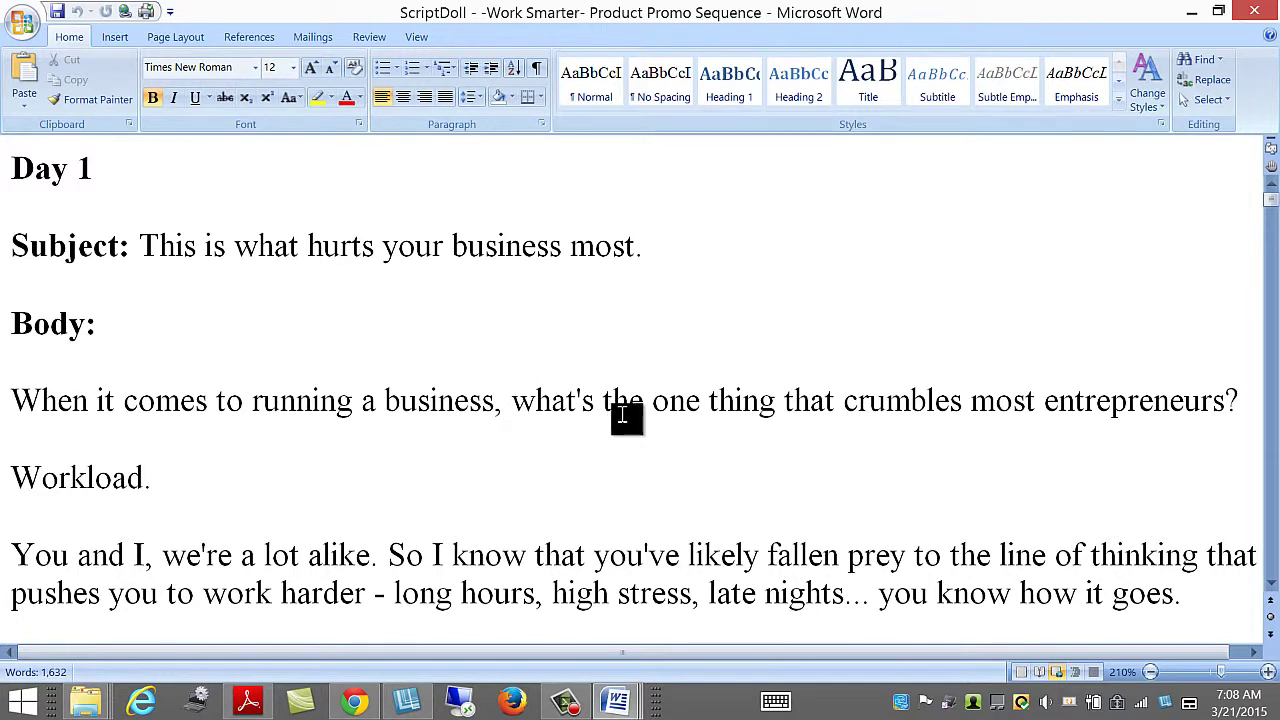
{"action": "scroll", "coordinate": [622, 415], "scroll_direction": "down", "scroll_amount": 4}
{"action": "scroll", "coordinate": [628, 413], "scroll_direction": "up", "scroll_amount": 2}
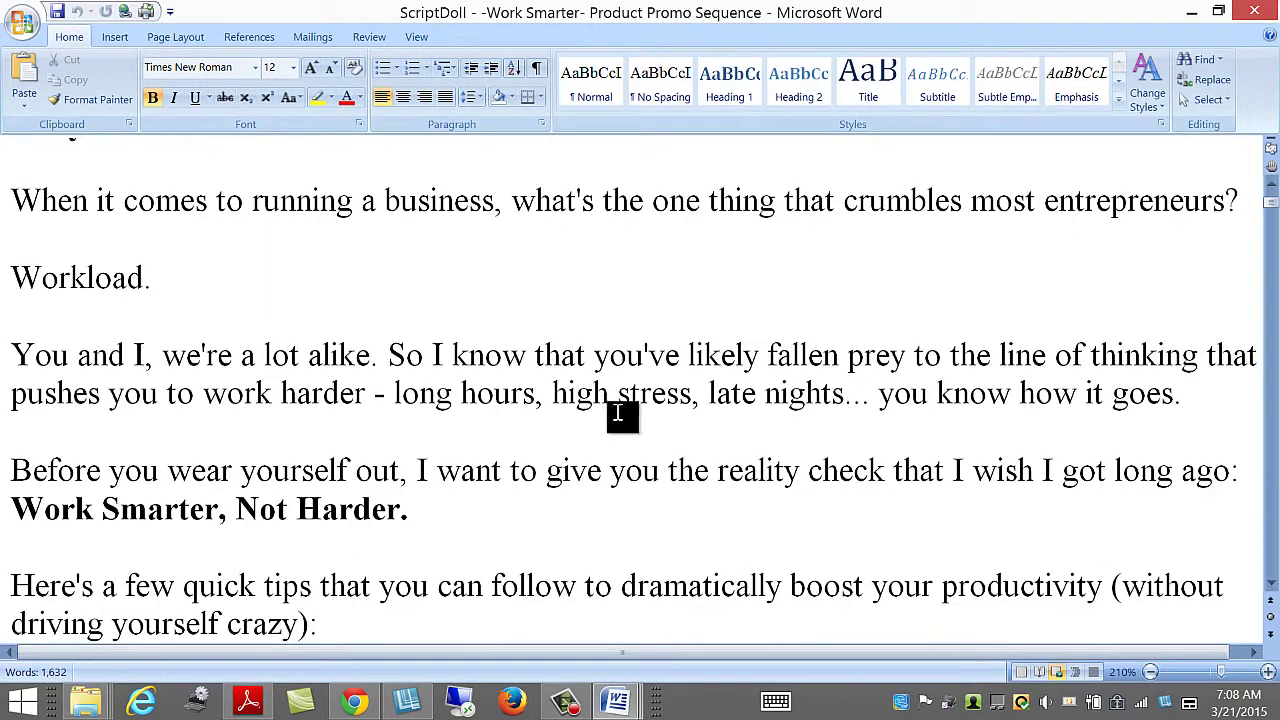
{"action": "scroll", "coordinate": [603, 411], "scroll_direction": "down", "scroll_amount": 4}
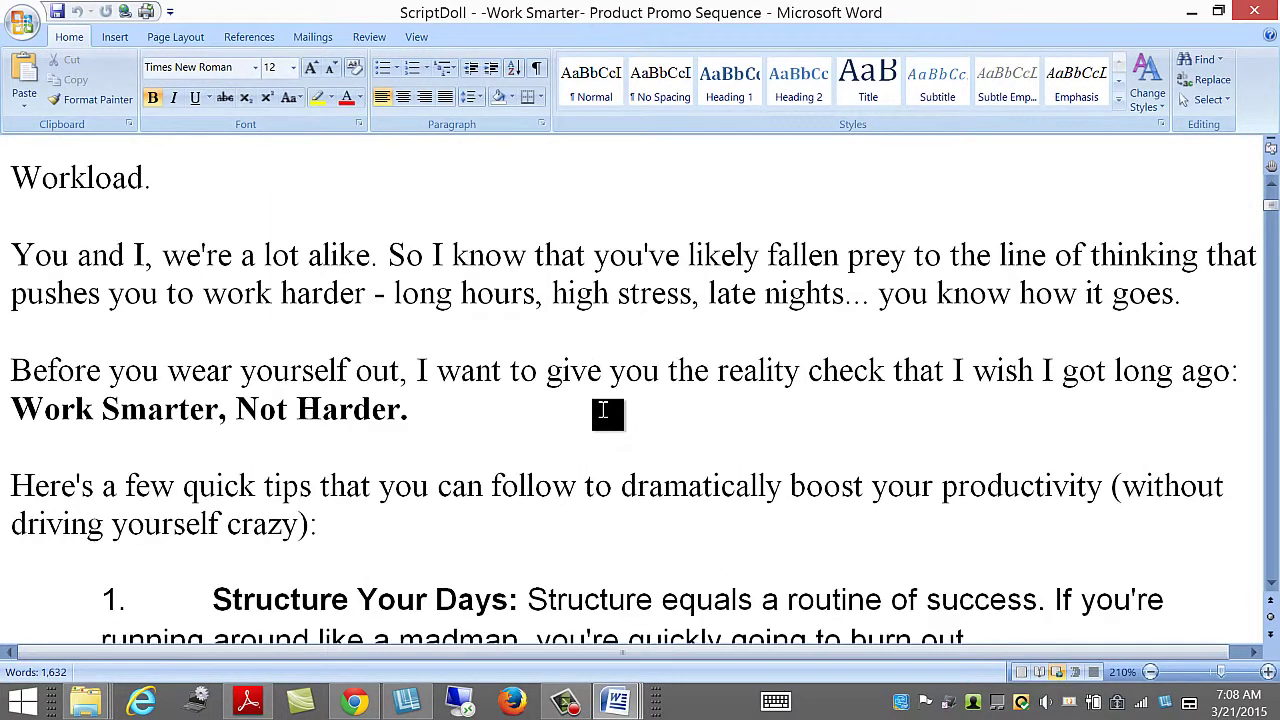
{"action": "scroll", "coordinate": [603, 411], "scroll_direction": "down", "scroll_amount": 1}
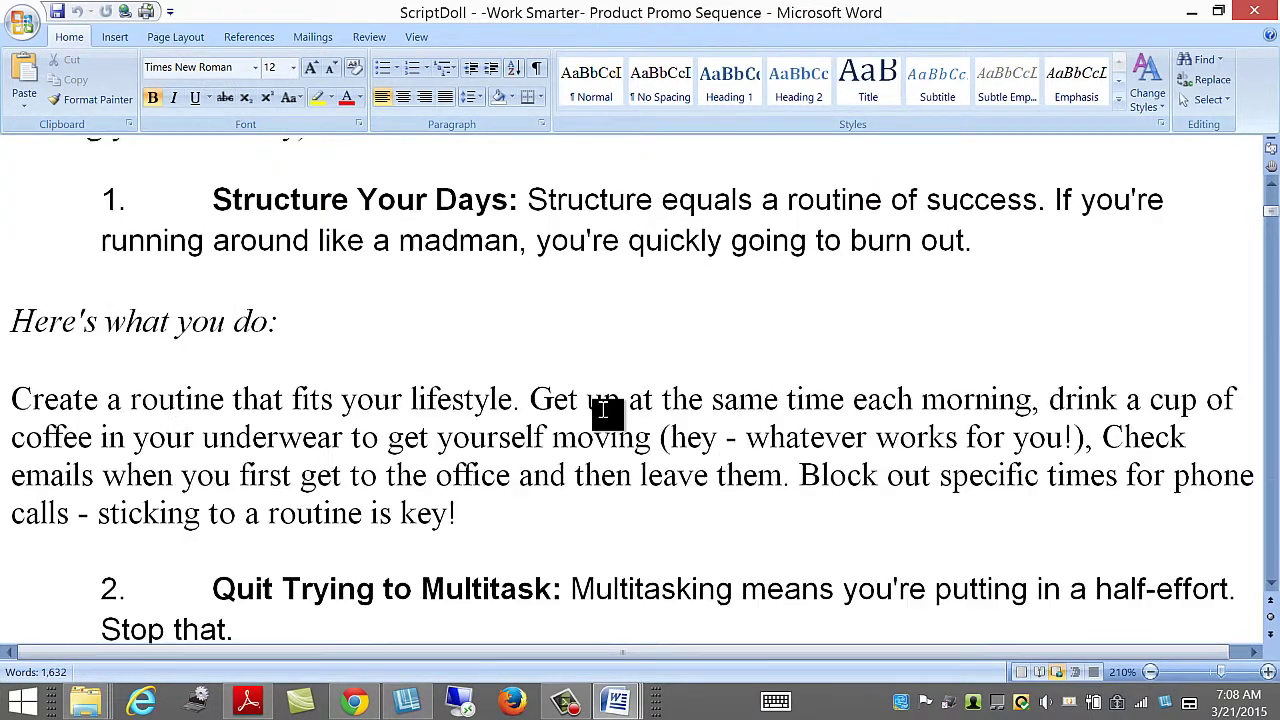
{"action": "scroll", "coordinate": [603, 411], "scroll_direction": "down", "scroll_amount": 9}
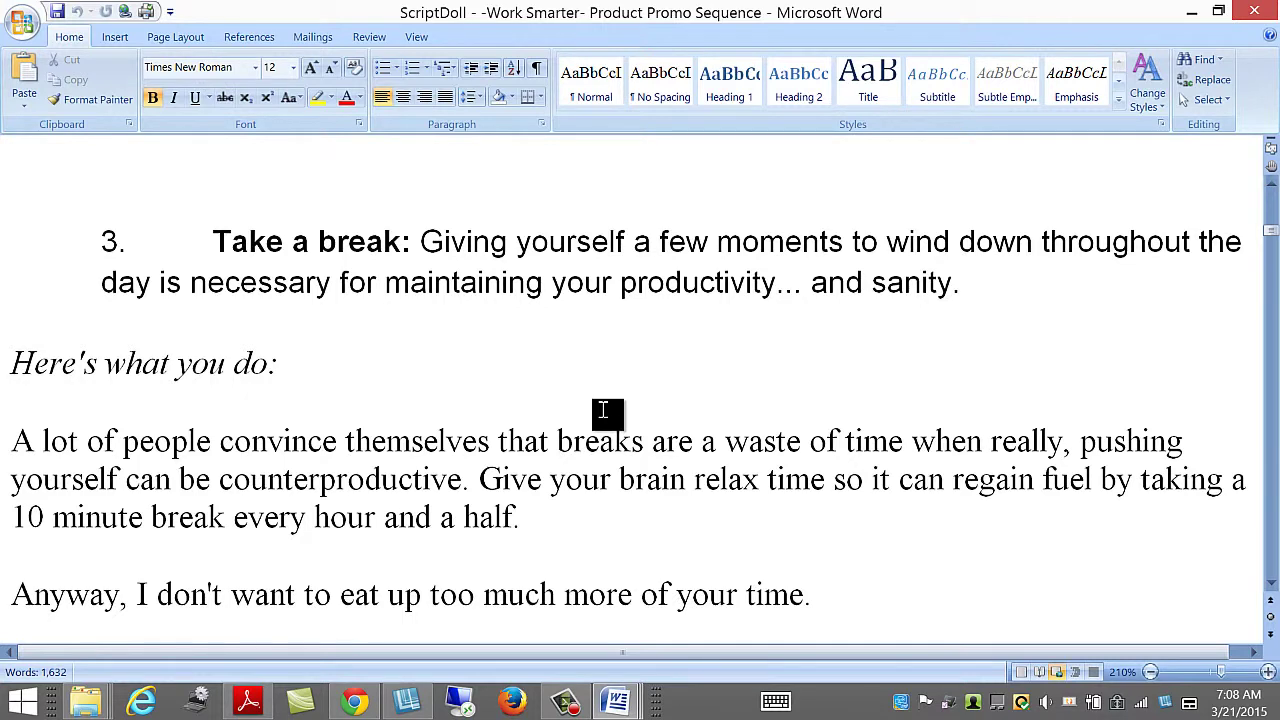
{"action": "scroll", "coordinate": [603, 411], "scroll_direction": "down", "scroll_amount": 3}
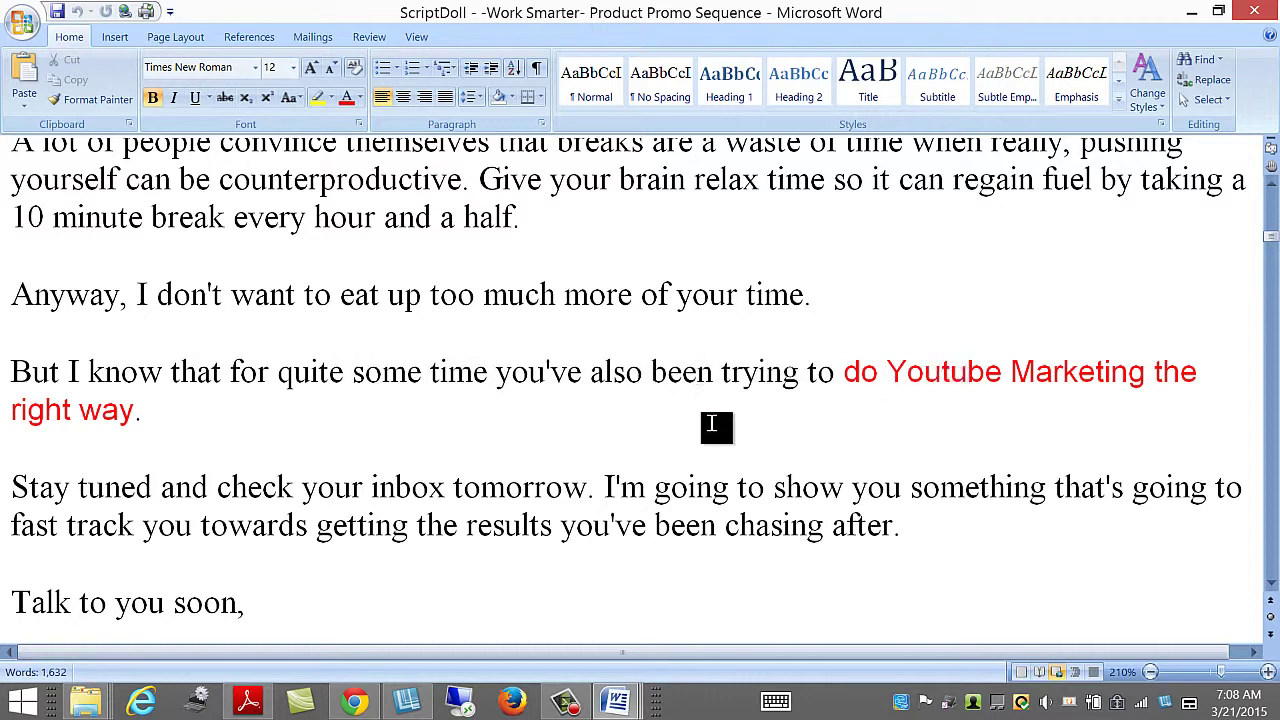
{"action": "scroll", "coordinate": [607, 428], "scroll_direction": "down", "scroll_amount": 2}
{"action": "scroll", "coordinate": [606, 429], "scroll_direction": "down", "scroll_amount": 3}
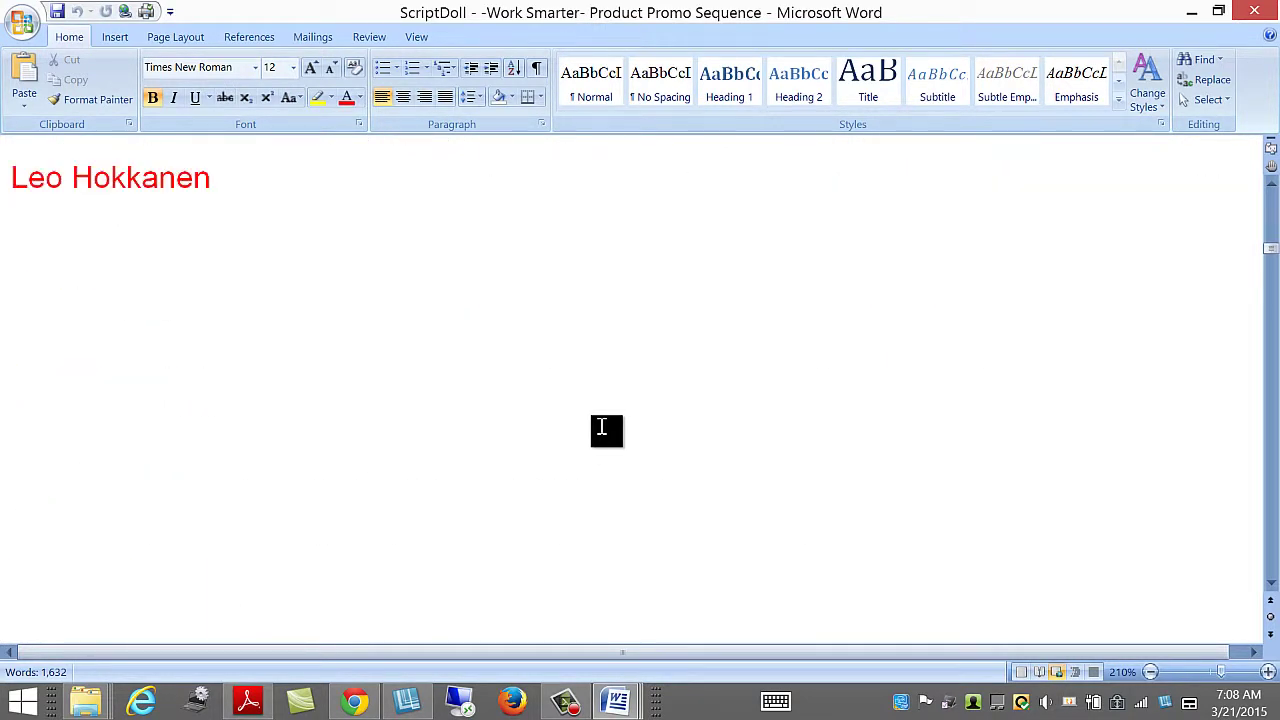
{"action": "scroll", "coordinate": [605, 430], "scroll_direction": "up", "scroll_amount": 4}
{"action": "scroll", "coordinate": [483, 409], "scroll_direction": "up", "scroll_amount": 12}
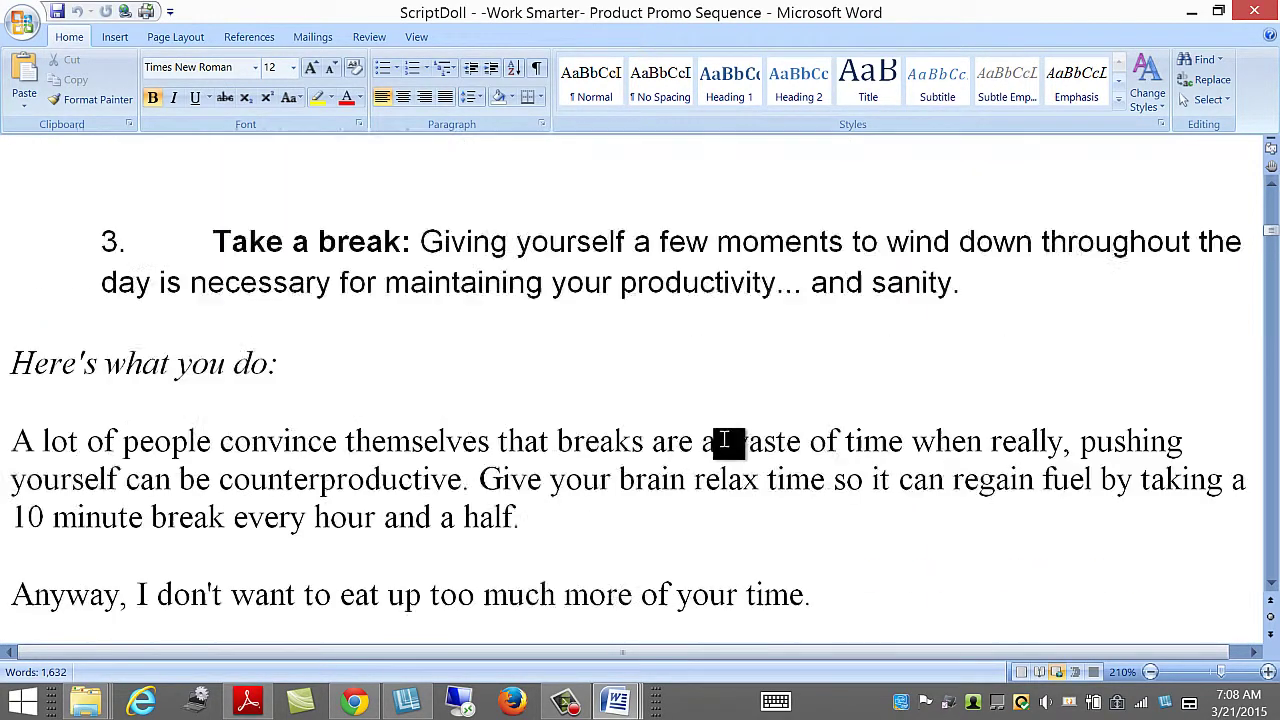
{"action": "scroll", "coordinate": [703, 414], "scroll_direction": "down", "scroll_amount": 1}
{"action": "scroll", "coordinate": [703, 443], "scroll_direction": "down", "scroll_amount": 15}
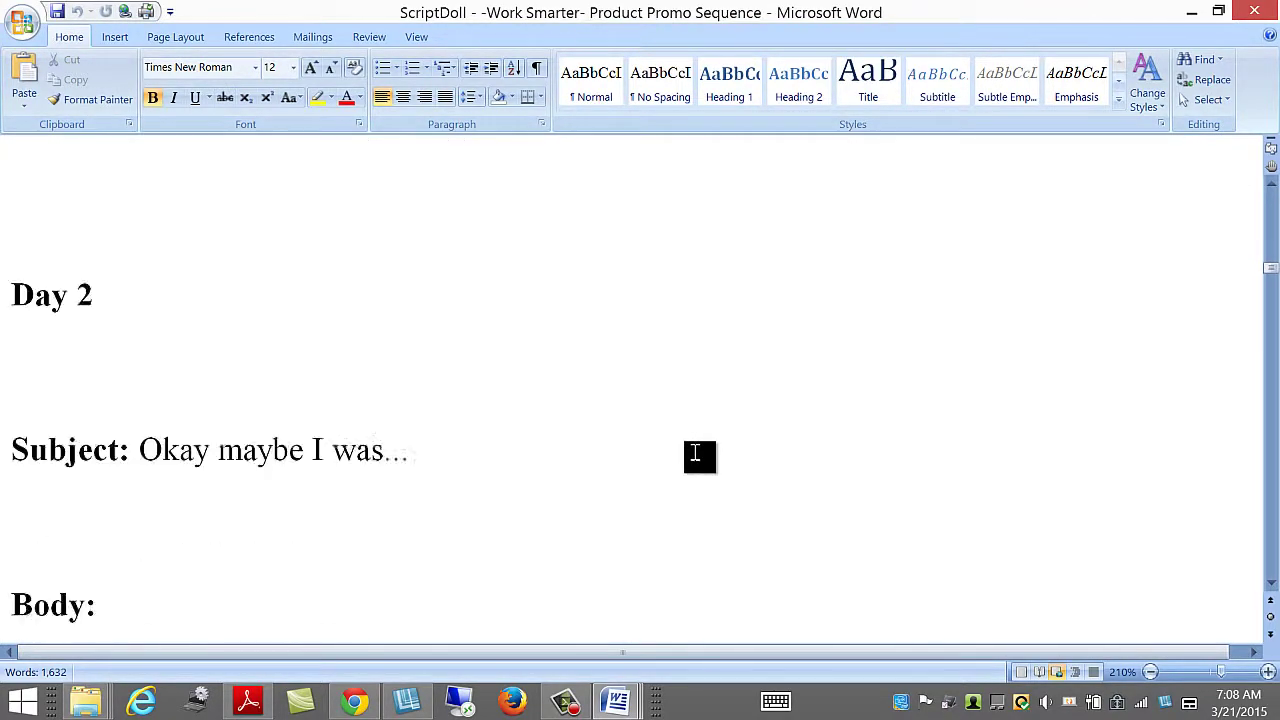
{"action": "scroll", "coordinate": [697, 458], "scroll_direction": "down", "scroll_amount": 1}
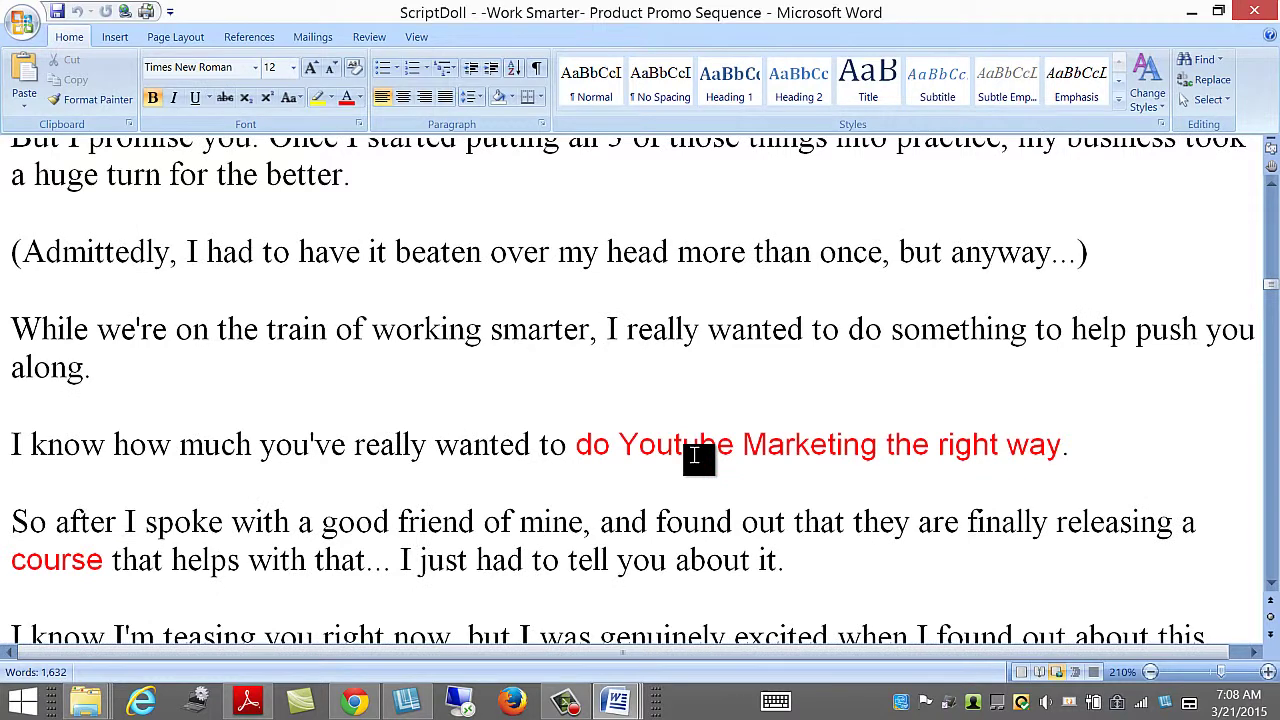
{"action": "scroll", "coordinate": [697, 458], "scroll_direction": "down", "scroll_amount": 1}
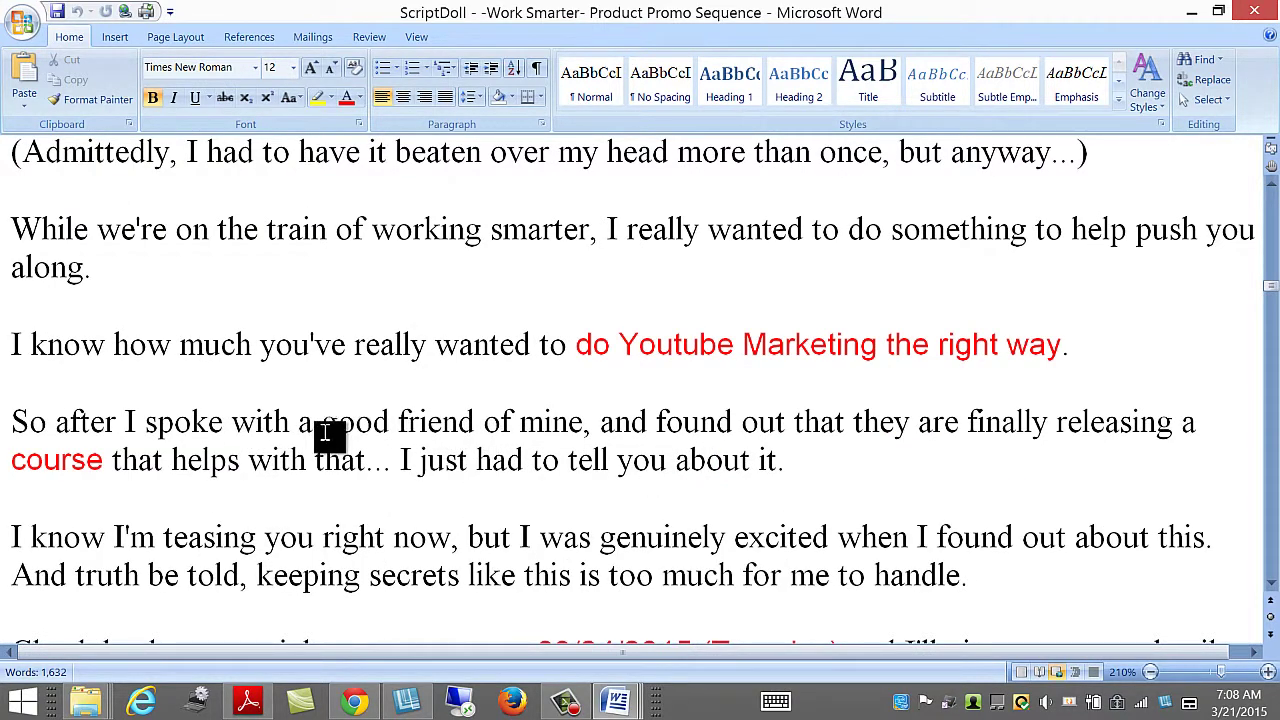
{"action": "scroll", "coordinate": [318, 455], "scroll_direction": "down", "scroll_amount": 3}
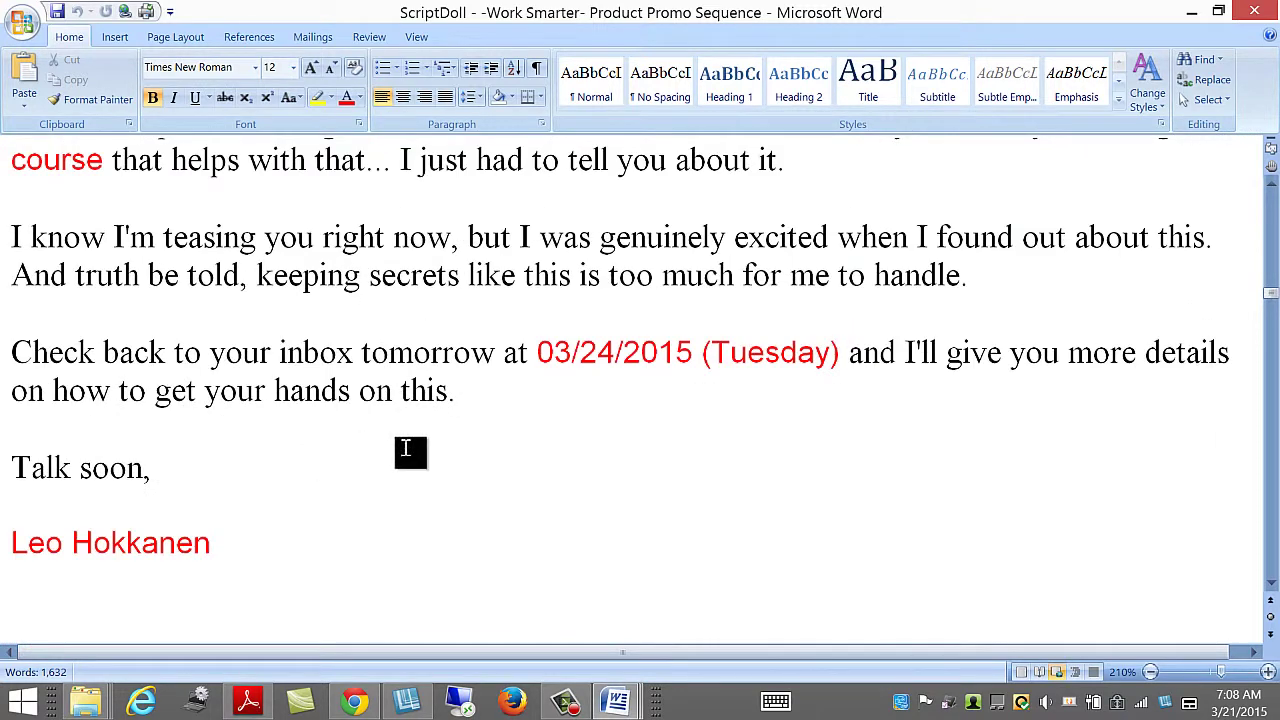
{"action": "scroll", "coordinate": [413, 455], "scroll_direction": "down", "scroll_amount": 3}
{"action": "scroll", "coordinate": [413, 465], "scroll_direction": "down", "scroll_amount": 3}
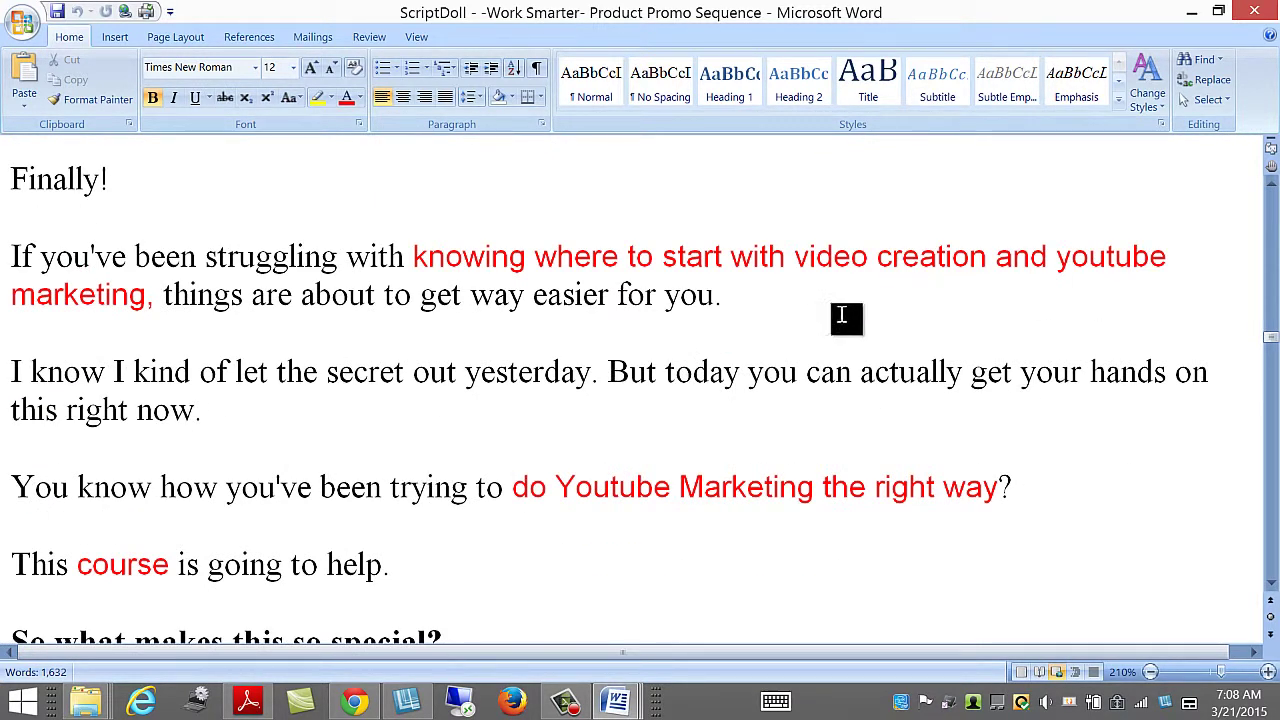
{"action": "scroll", "coordinate": [805, 328], "scroll_direction": "down", "scroll_amount": 2}
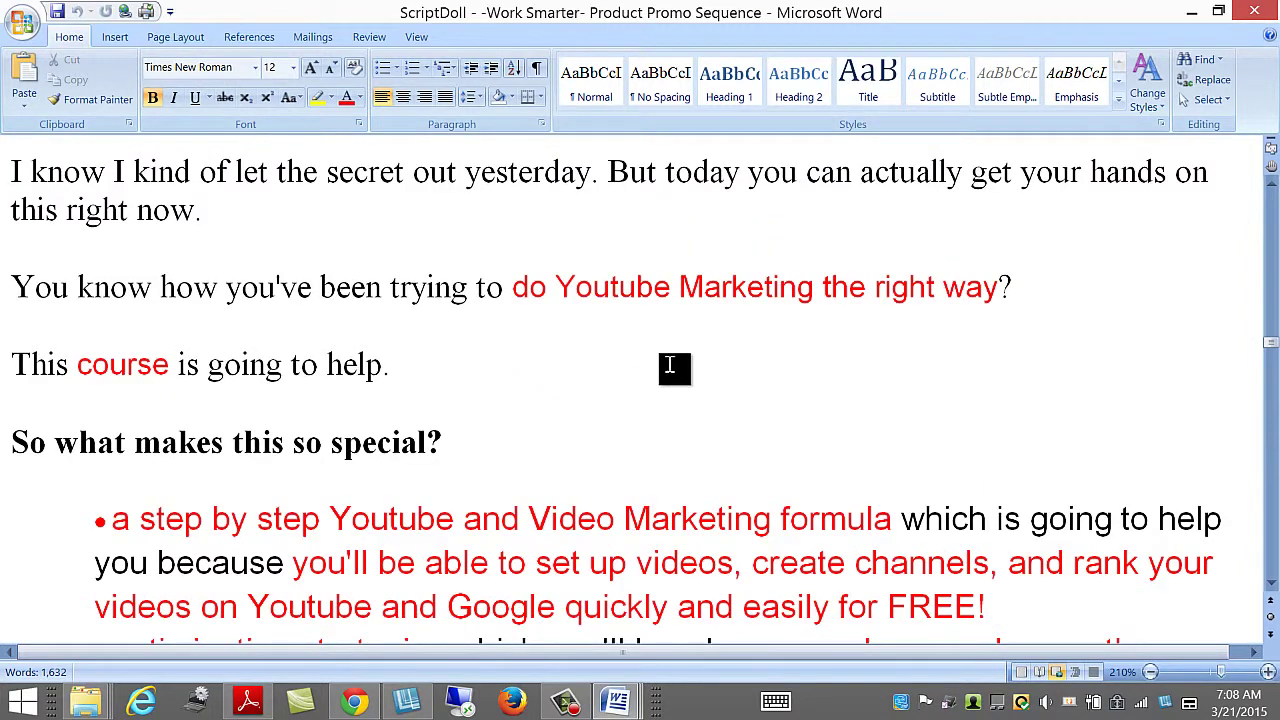
{"action": "scroll", "coordinate": [670, 374], "scroll_direction": "down", "scroll_amount": 1}
{"action": "scroll", "coordinate": [515, 408], "scroll_direction": "down", "scroll_amount": 2}
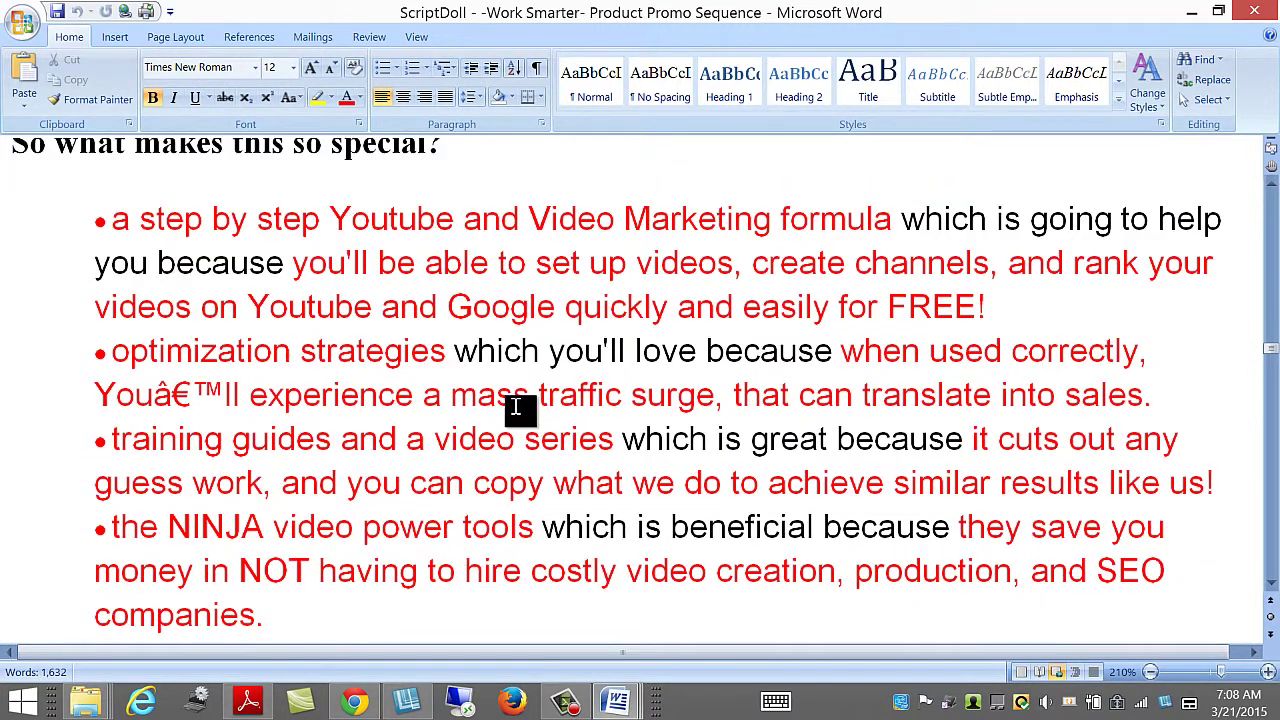
{"action": "scroll", "coordinate": [517, 408], "scroll_direction": "down", "scroll_amount": 3}
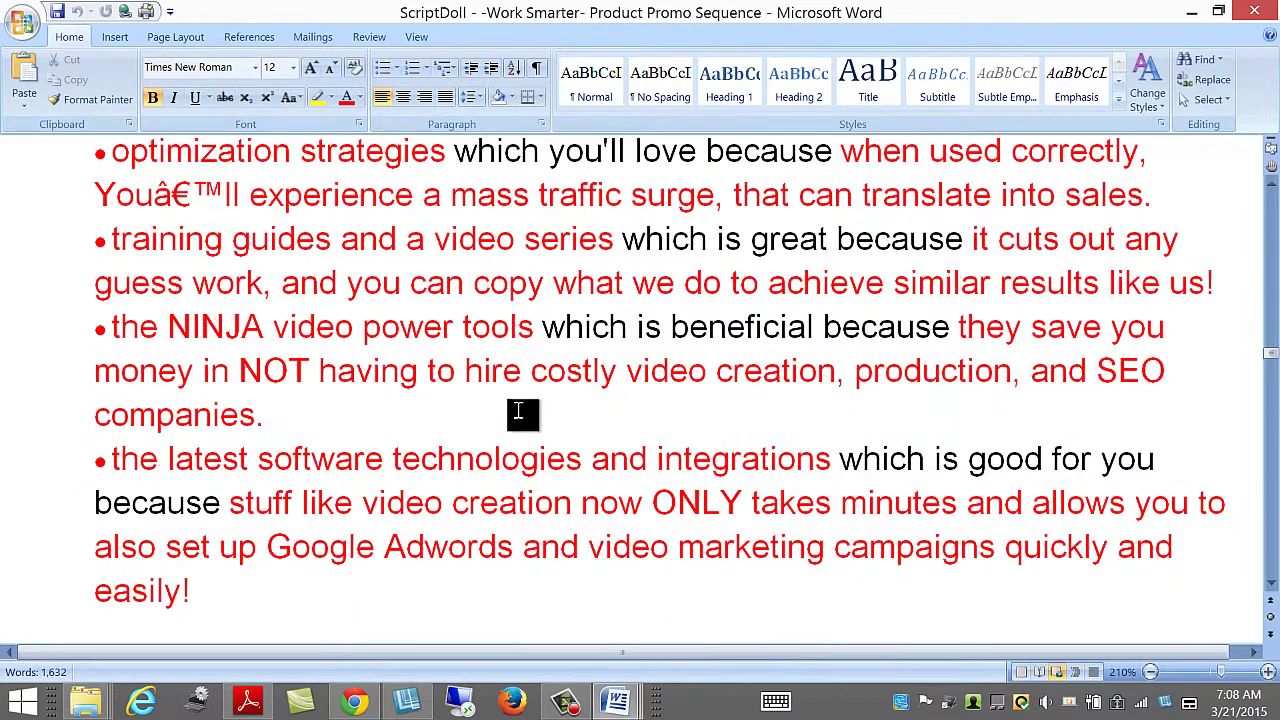
{"action": "scroll", "coordinate": [519, 414], "scroll_direction": "up", "scroll_amount": 2}
{"action": "scroll", "coordinate": [519, 414], "scroll_direction": "down", "scroll_amount": 5}
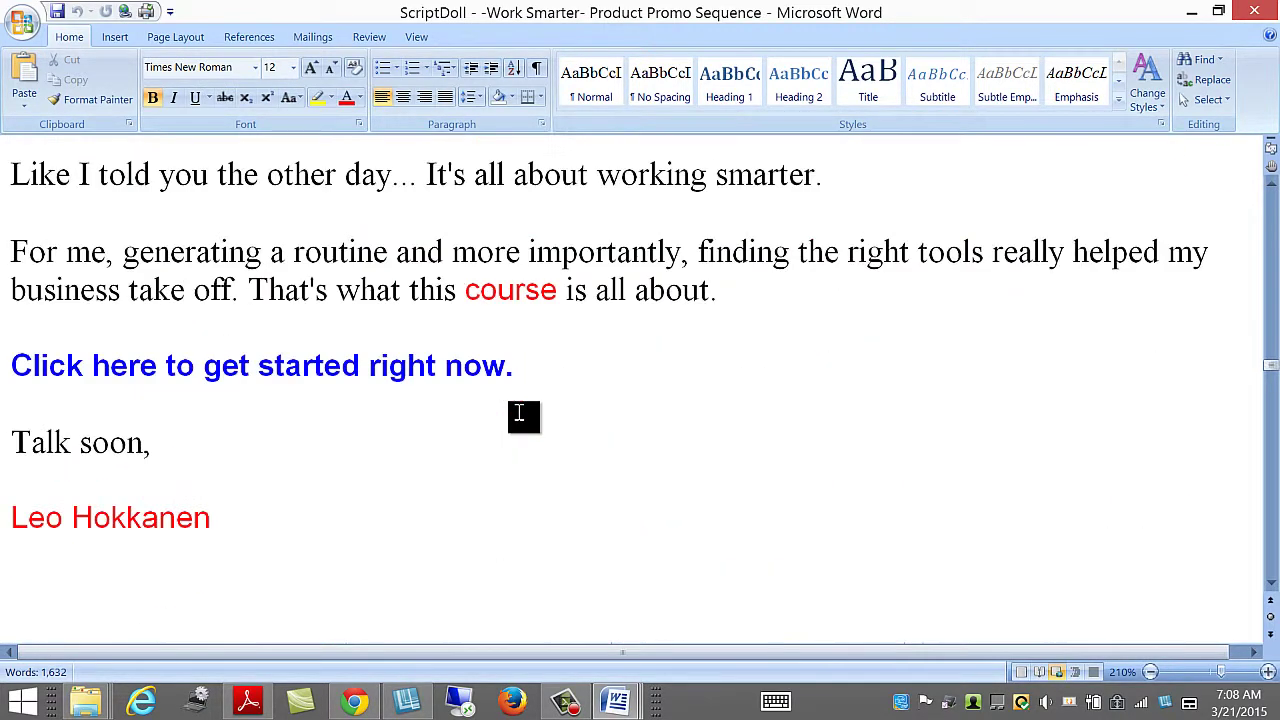
{"action": "scroll", "coordinate": [530, 420], "scroll_direction": "up", "scroll_amount": 2}
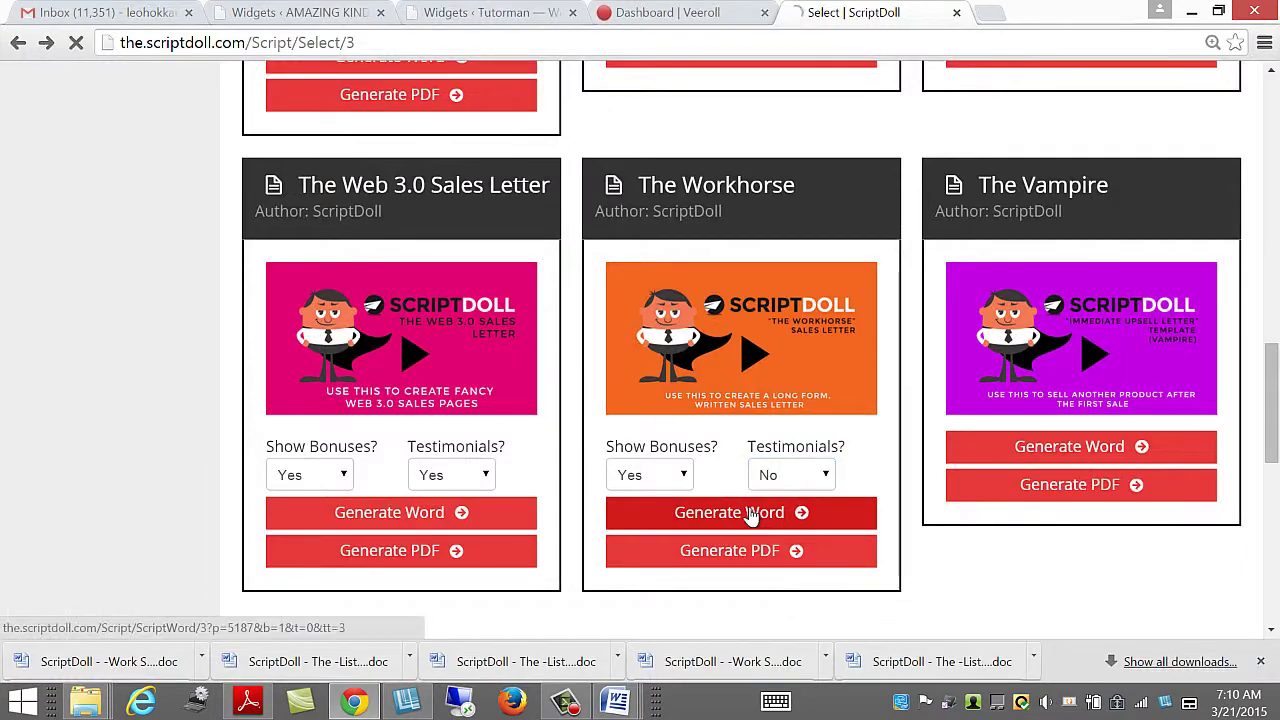
Generate The Workhorse sales letter as a Word document and open it
{"action": "left_click", "coordinate": [742, 513]}
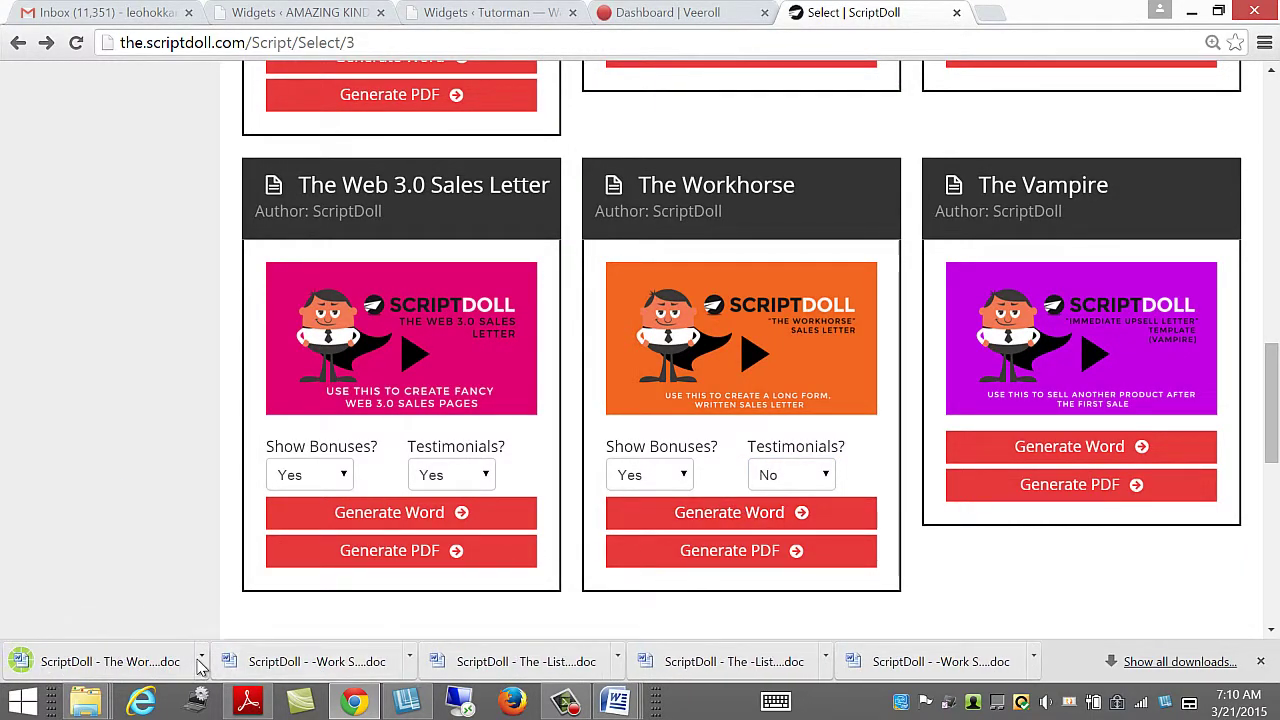
{"action": "left_click", "coordinate": [195, 661]}
{"action": "left_click", "coordinate": [240, 535]}
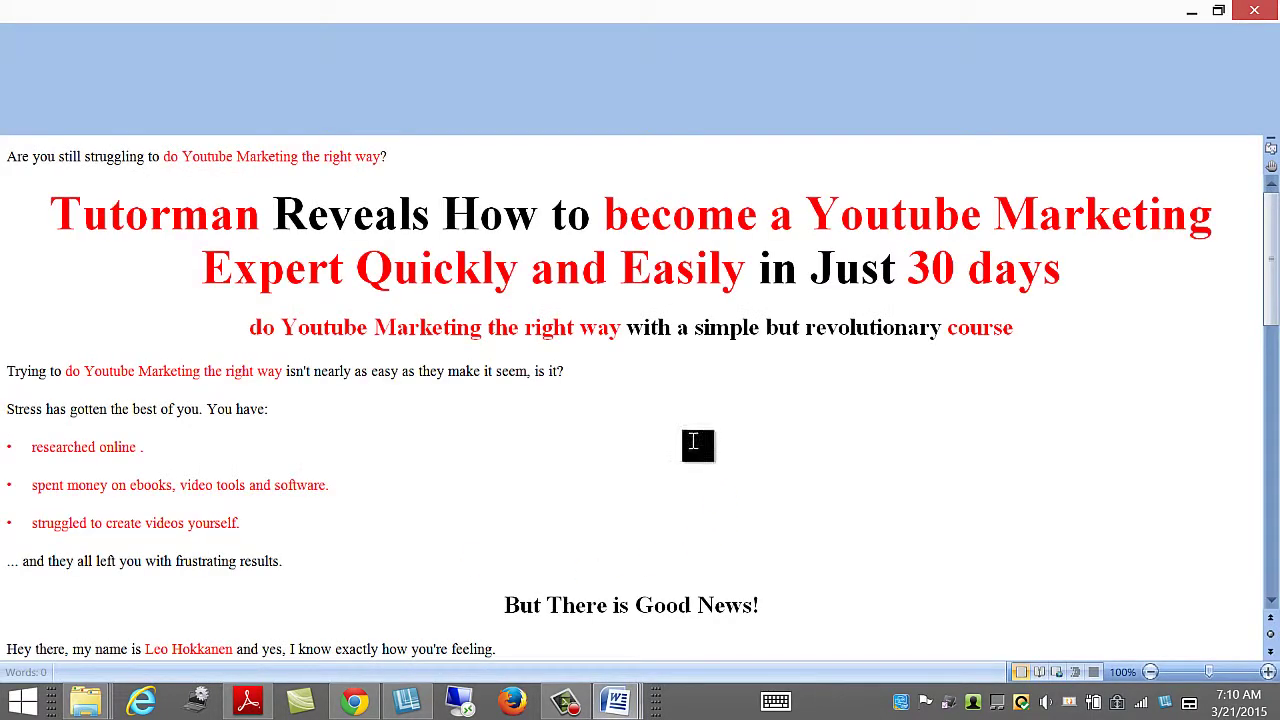
{"action": "scroll", "coordinate": [930, 200], "scroll_direction": "up", "scroll_amount": 5}
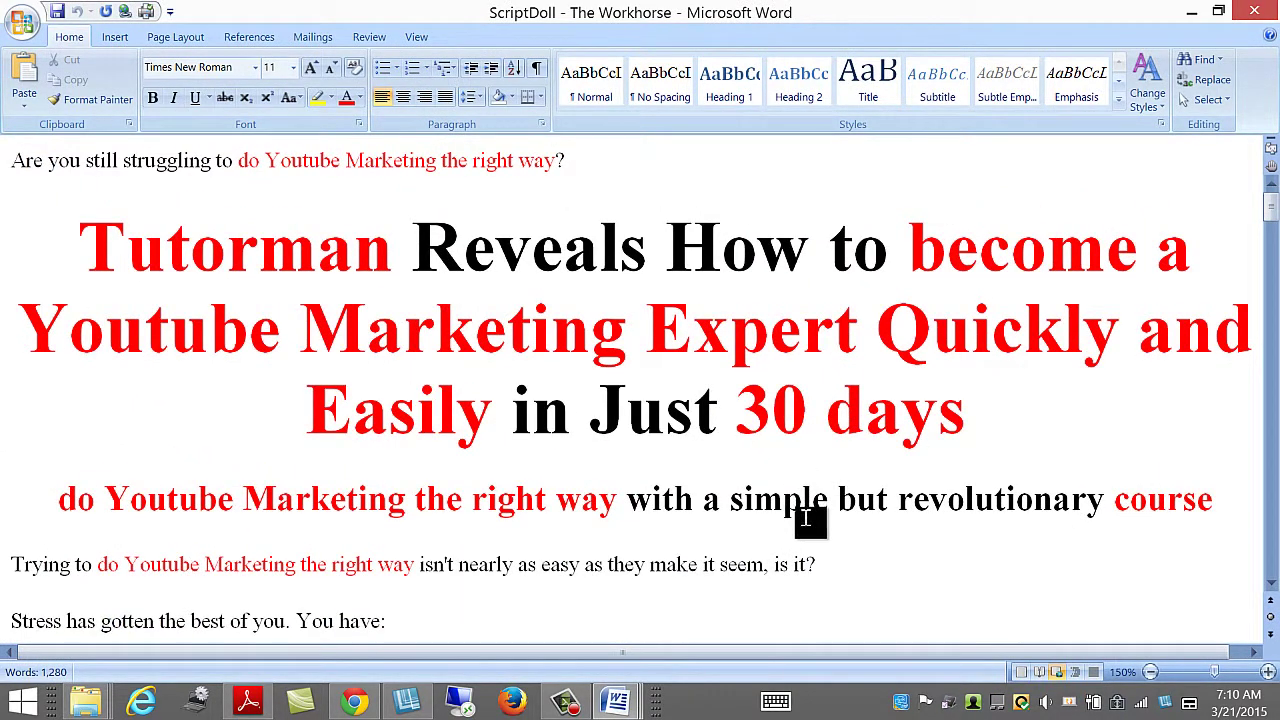
{"action": "scroll", "coordinate": [806, 518], "scroll_direction": "down", "scroll_amount": 2}
{"action": "scroll", "coordinate": [810, 516], "scroll_direction": "down", "scroll_amount": 3}
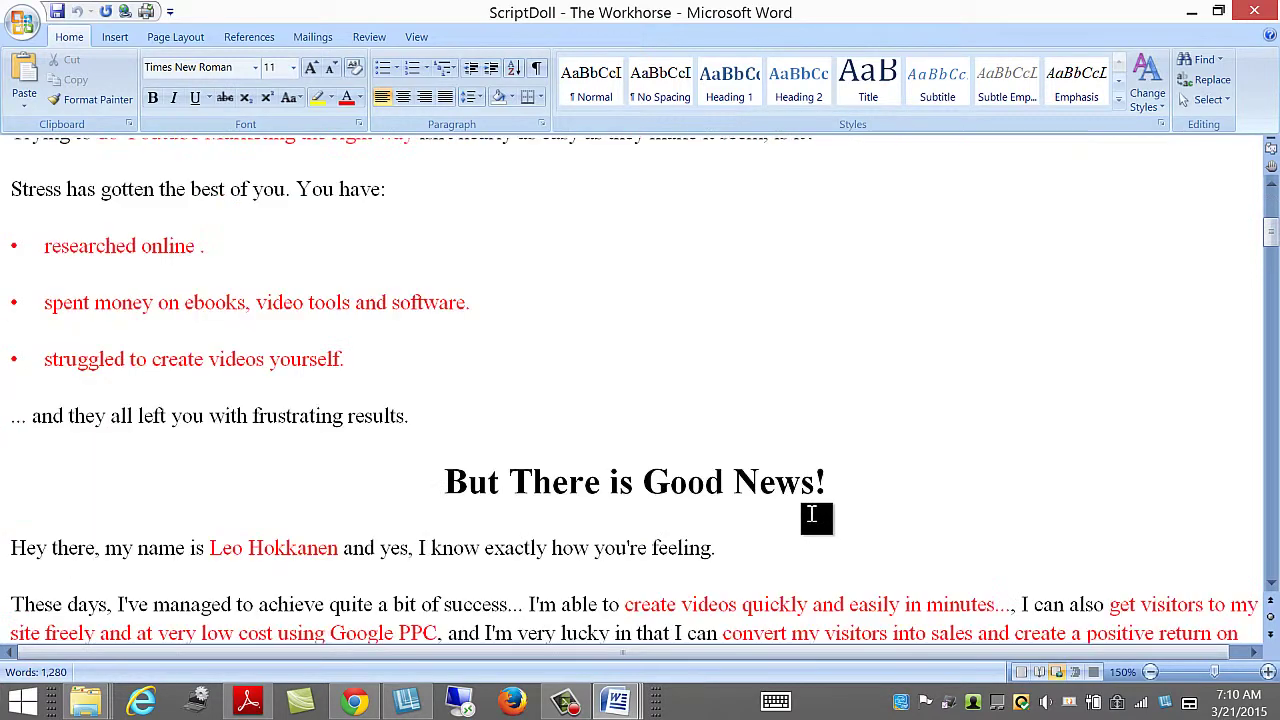
{"action": "scroll", "coordinate": [812, 515], "scroll_direction": "up", "scroll_amount": 1}
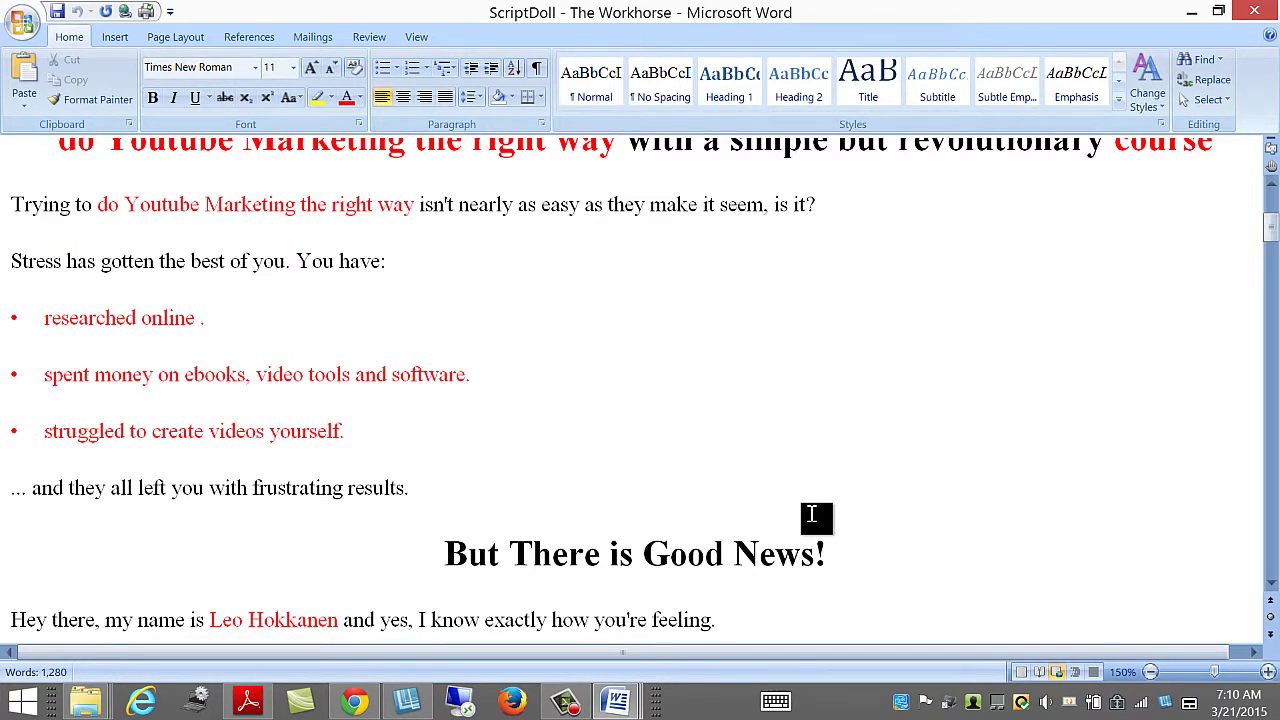
{"action": "scroll", "coordinate": [812, 515], "scroll_direction": "down", "scroll_amount": 5}
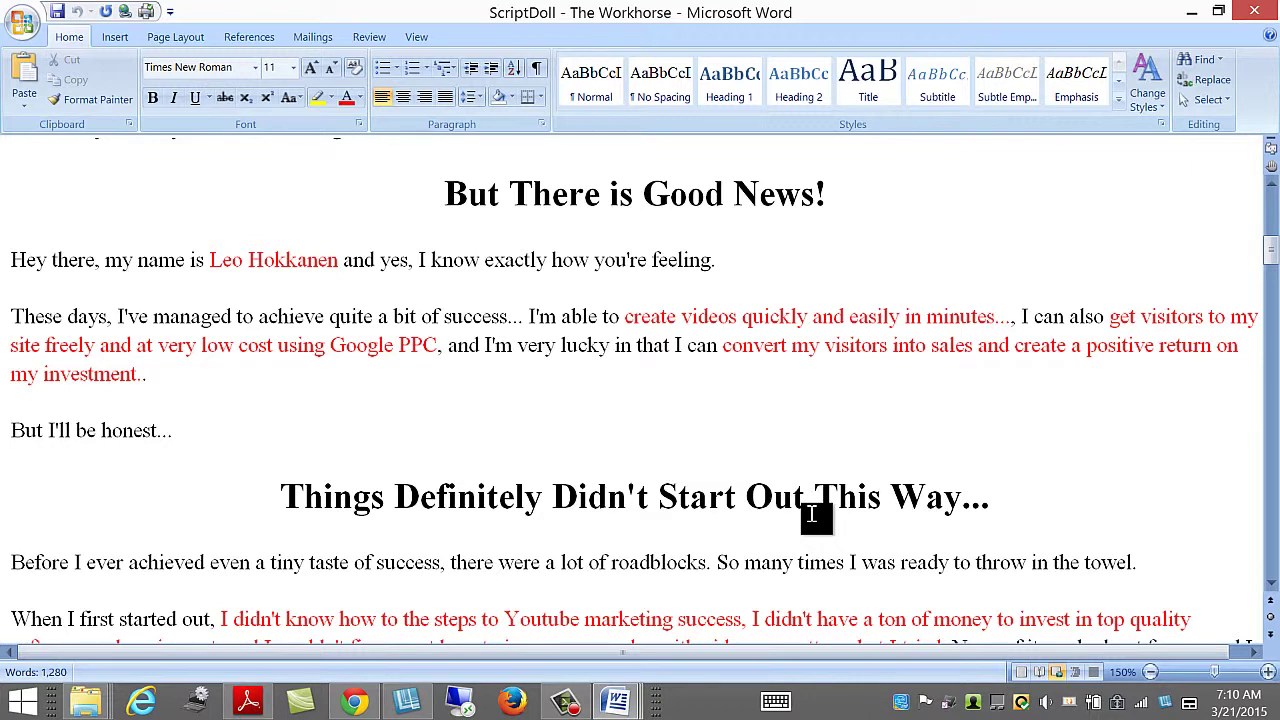
{"action": "scroll", "coordinate": [812, 515], "scroll_direction": "down", "scroll_amount": 4}
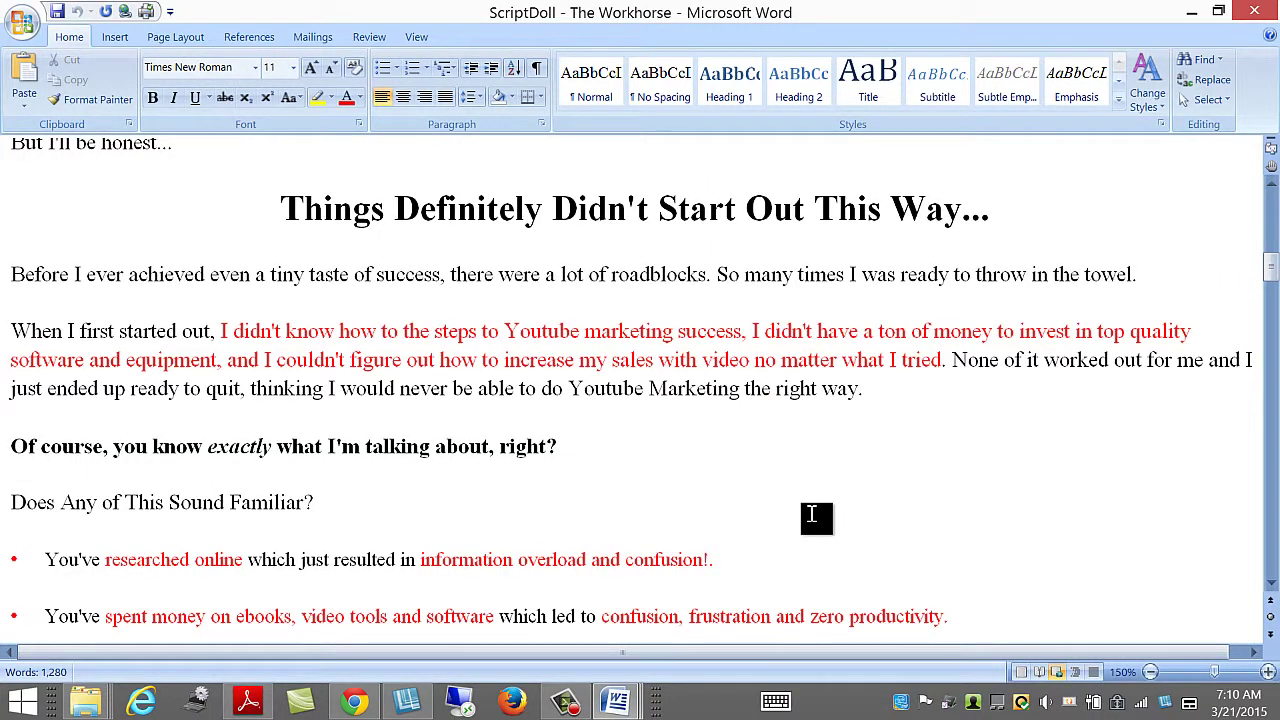
{"action": "scroll", "coordinate": [812, 515], "scroll_direction": "down", "scroll_amount": 13}
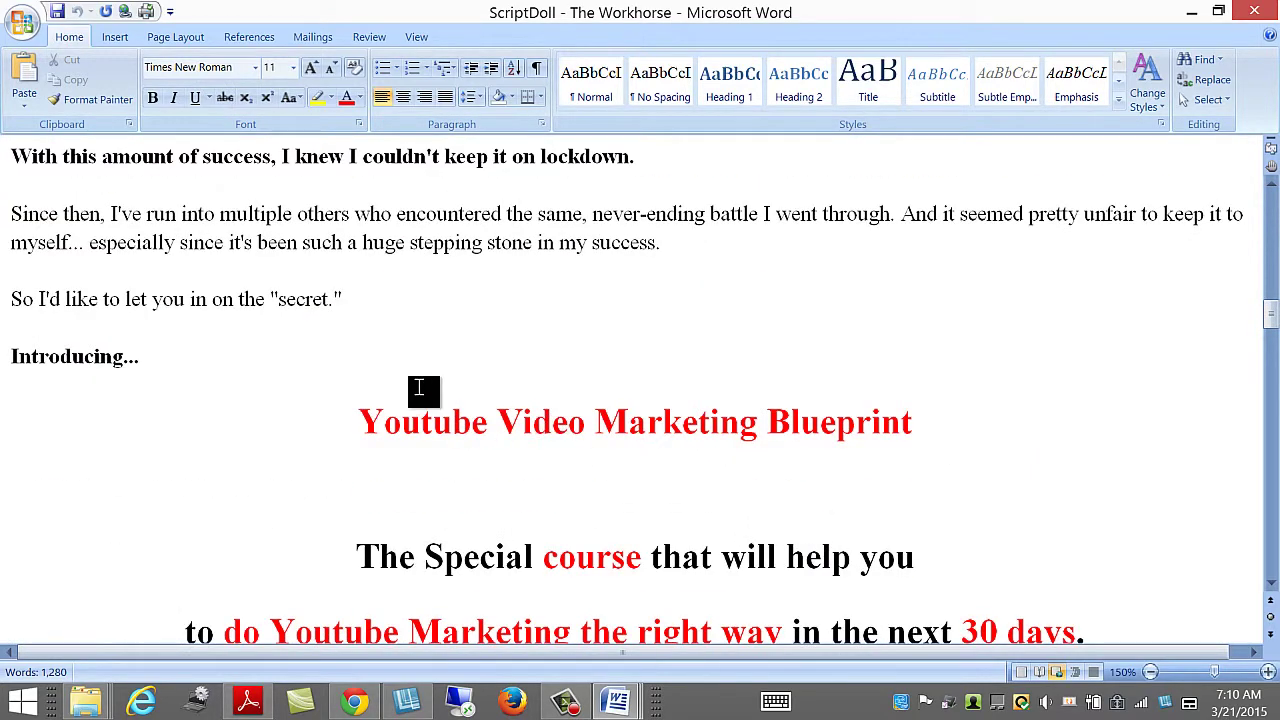
{"action": "right_click", "coordinate": [419, 388]}
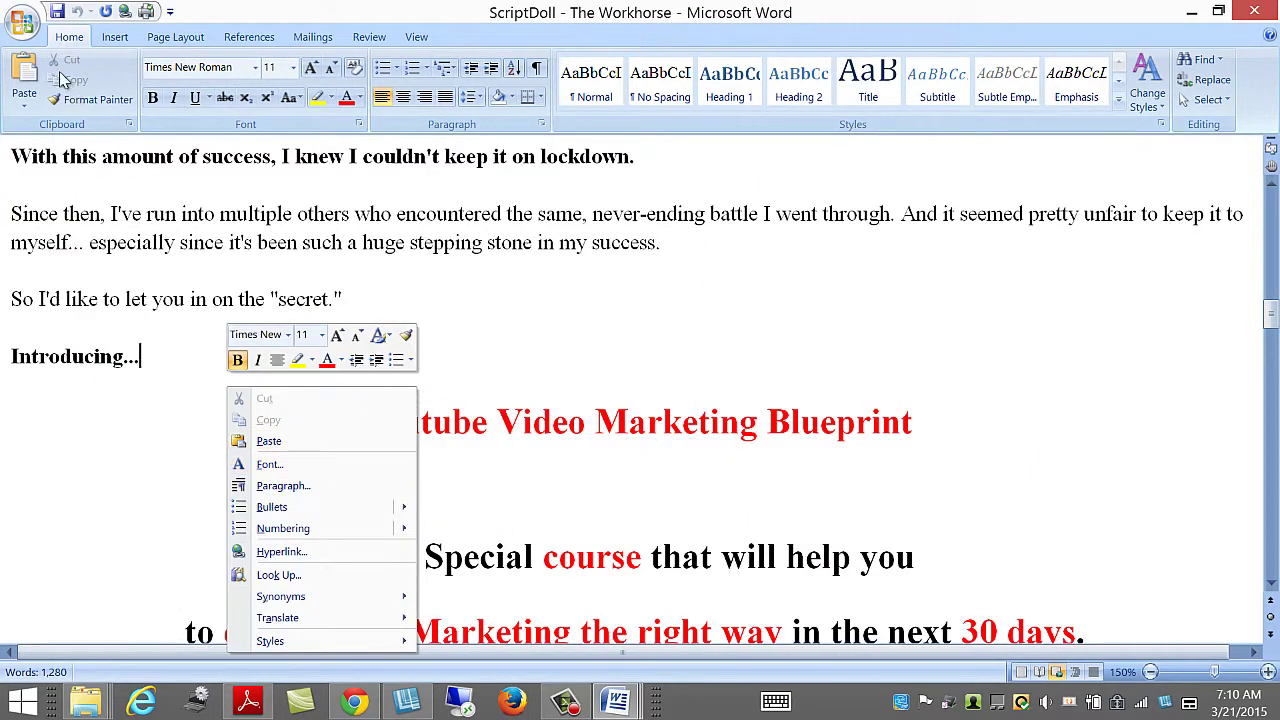
Open the downloaded Venetian sales letter in Word and begin saving it via Save As
{"action": "left_click", "coordinate": [18, 32]}
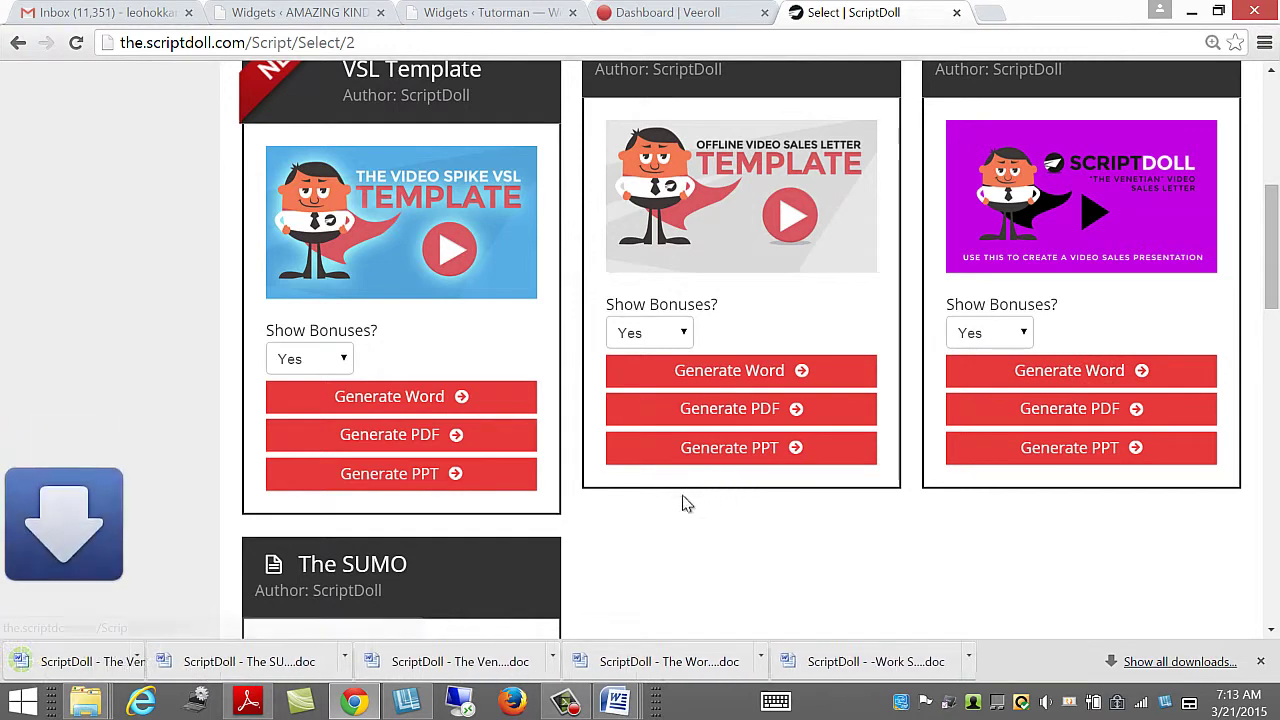
{"action": "left_click", "coordinate": [203, 657]}
{"action": "left_click", "coordinate": [225, 533]}
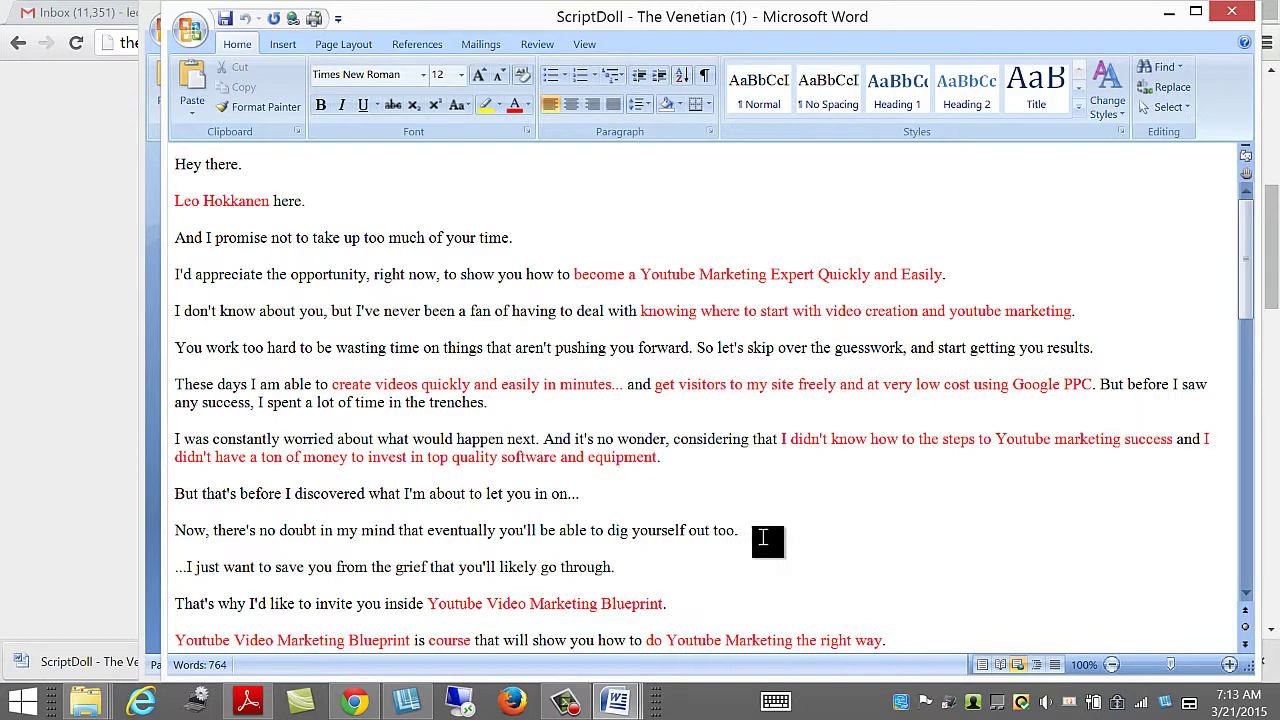
{"action": "scroll", "coordinate": [765, 538], "scroll_direction": "down", "scroll_amount": 7}
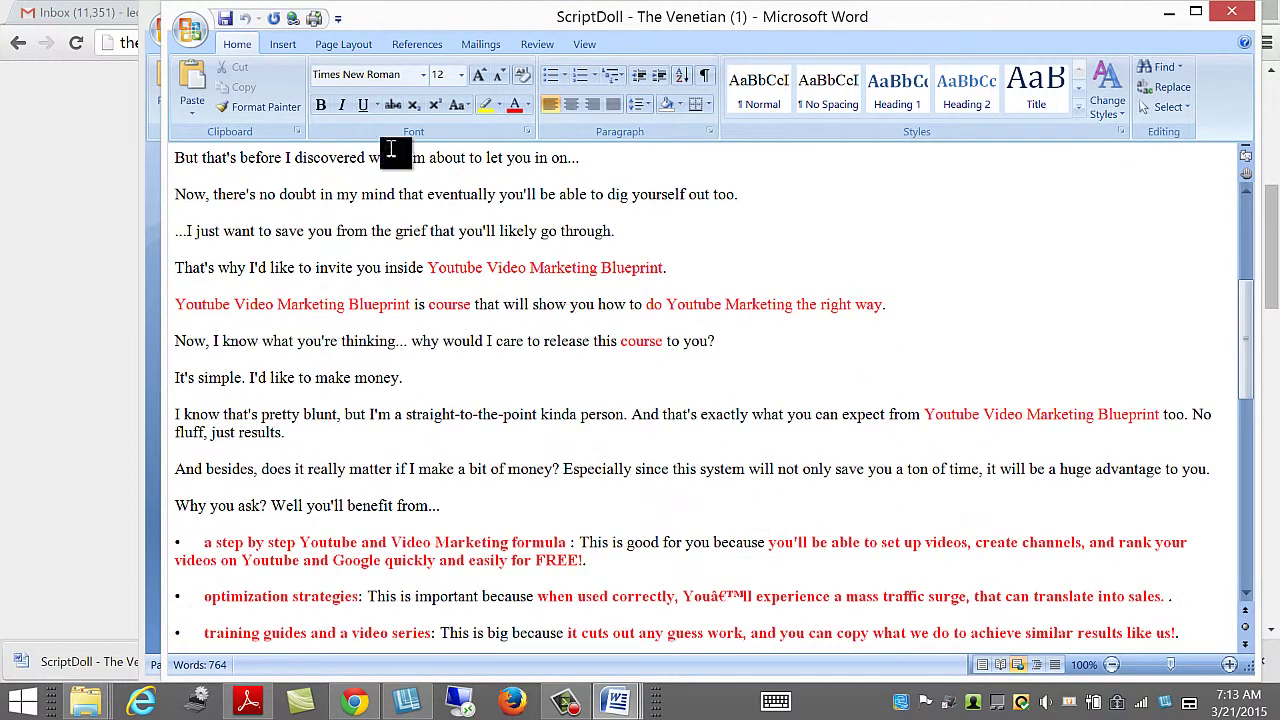
{"action": "left_click", "coordinate": [190, 30]}
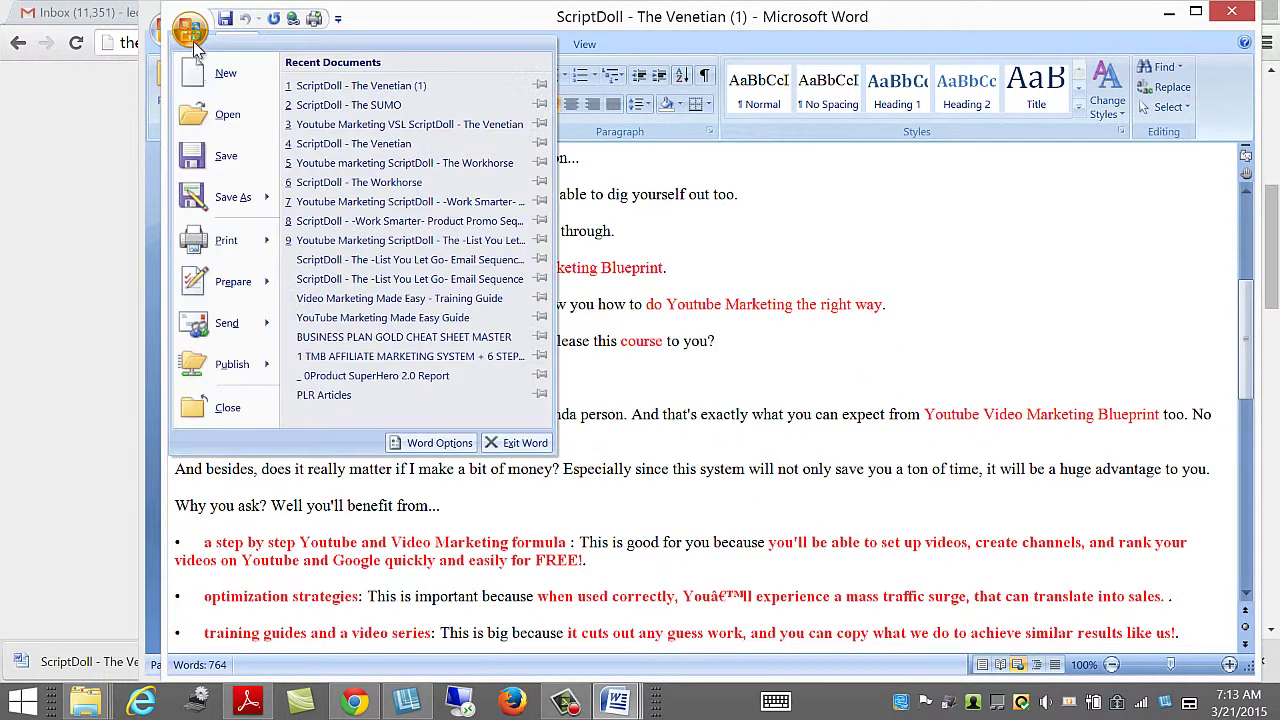
{"action": "left_click", "coordinate": [240, 197]}
Confirm the Venetian save, then generate The SUMO script as Word and open the download
{"action": "key", "text": "alt+Tab"}
{"action": "scroll", "coordinate": [714, 421], "scroll_direction": "up", "scroll_amount": 1}
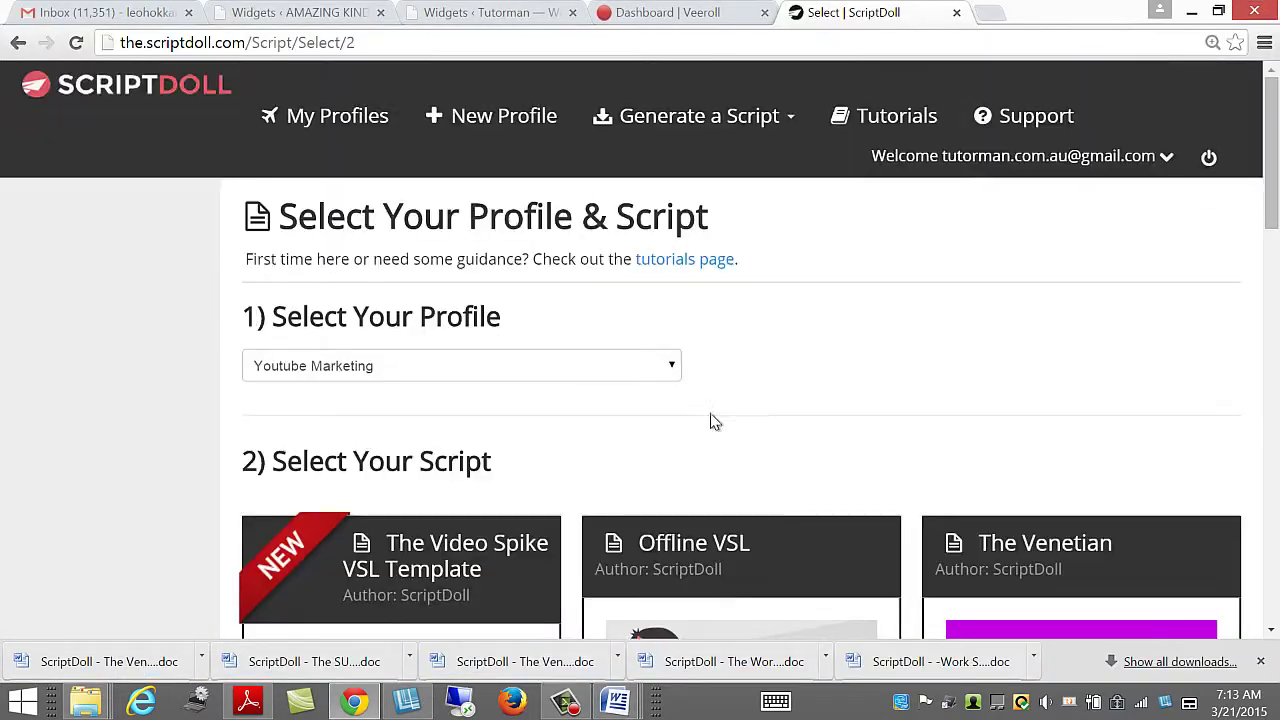
{"action": "scroll", "coordinate": [1017, 491], "scroll_direction": "down", "scroll_amount": 5}
{"action": "scroll", "coordinate": [1020, 486], "scroll_direction": "up", "scroll_amount": 2}
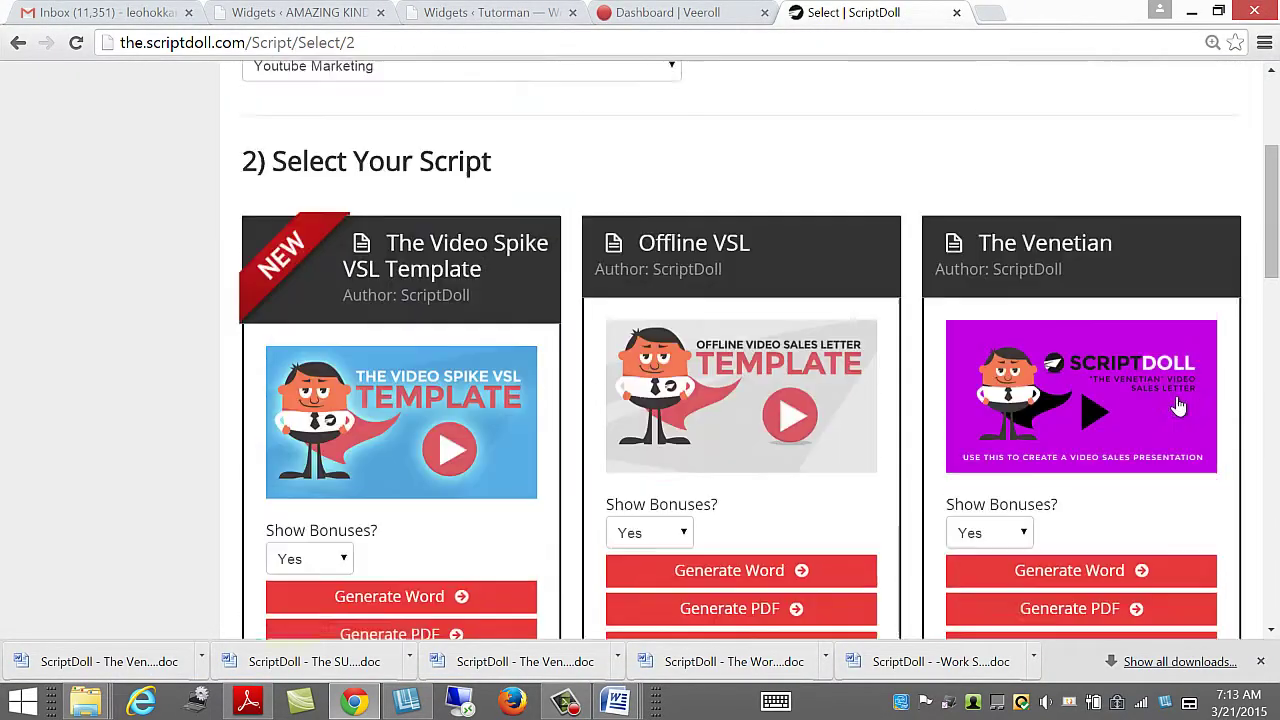
{"action": "scroll", "coordinate": [1040, 480], "scroll_direction": "down", "scroll_amount": 3}
{"action": "scroll", "coordinate": [1061, 386], "scroll_direction": "down", "scroll_amount": 2}
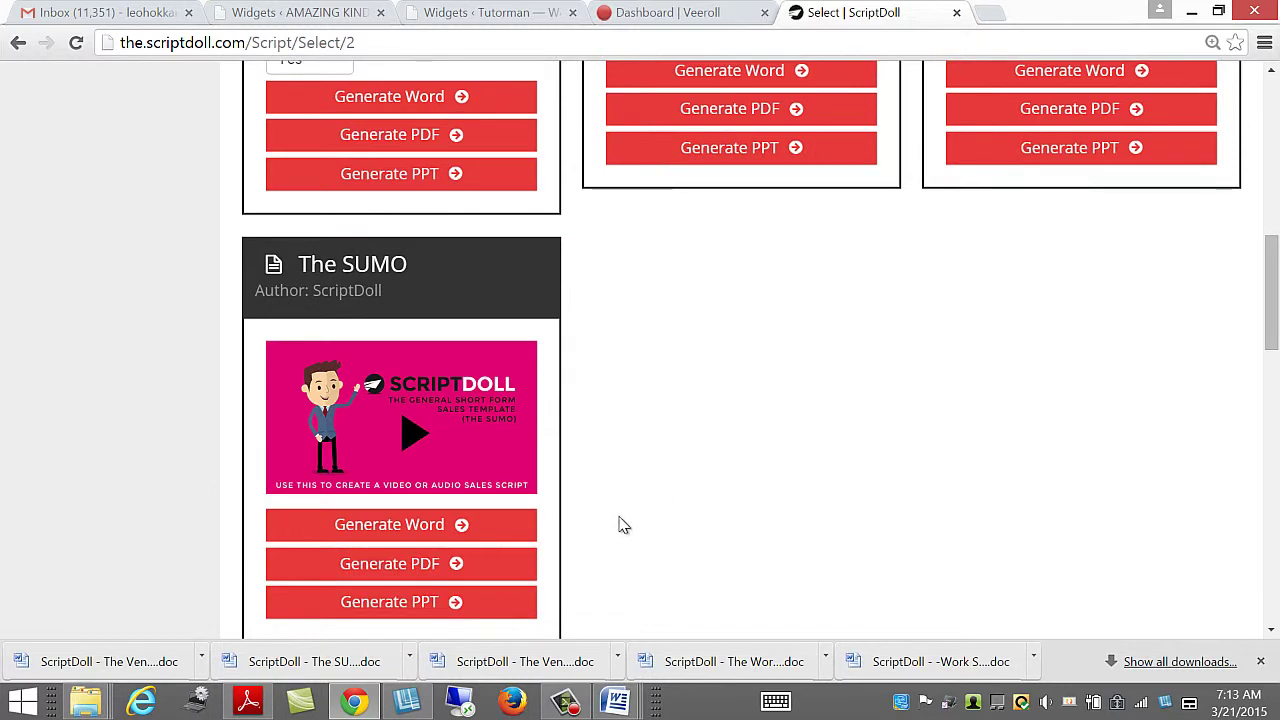
{"action": "scroll", "coordinate": [619, 524], "scroll_direction": "down", "scroll_amount": 1}
{"action": "left_click", "coordinate": [420, 427]}
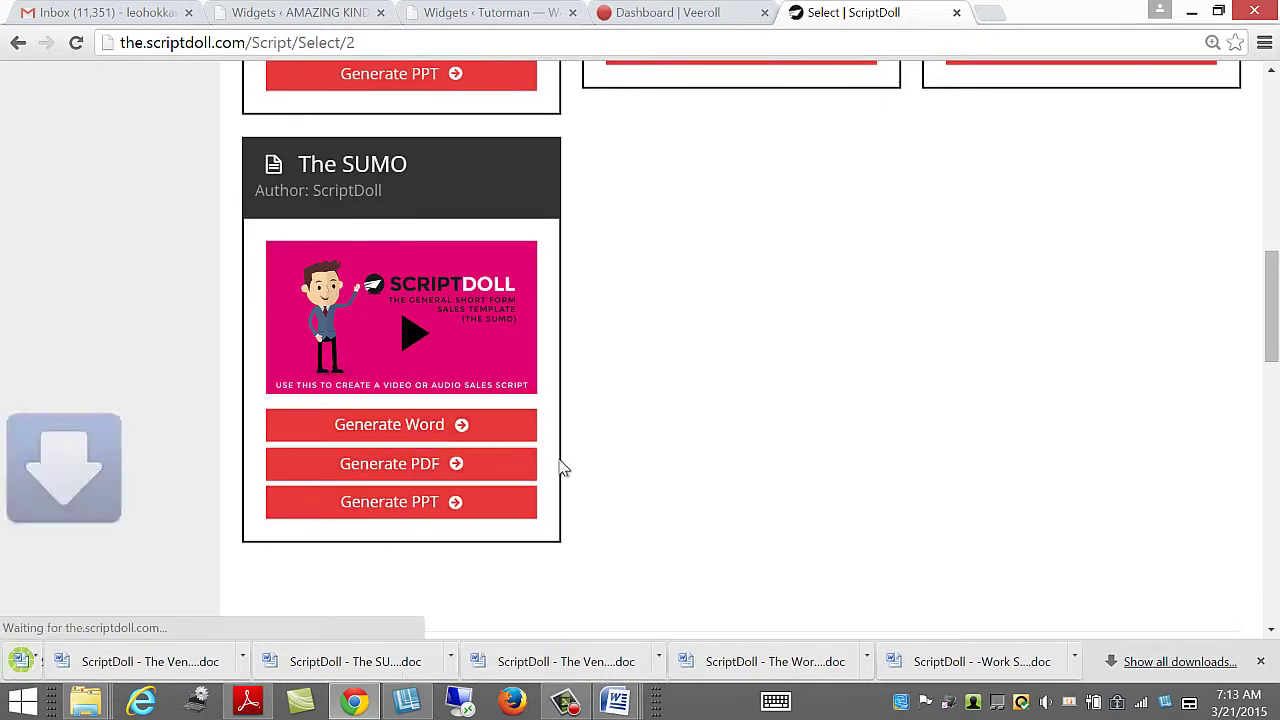
{"action": "left_click", "coordinate": [201, 660]}
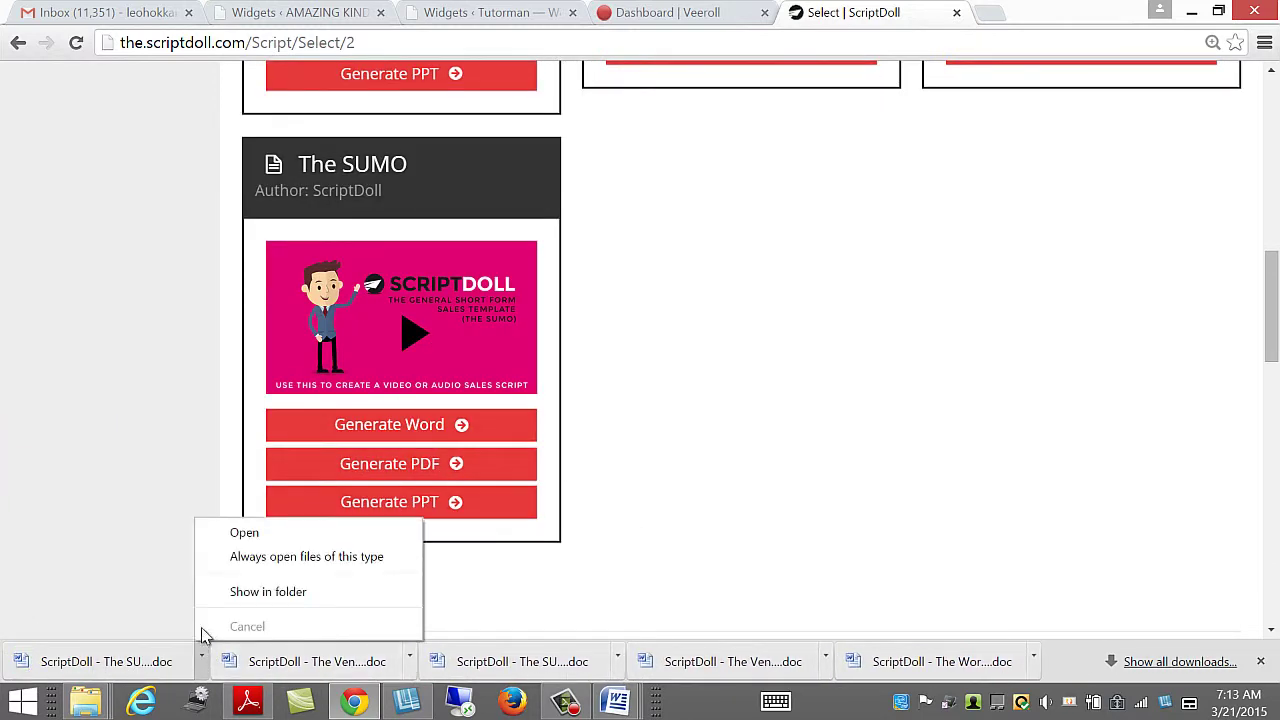
{"action": "left_click", "coordinate": [237, 535]}
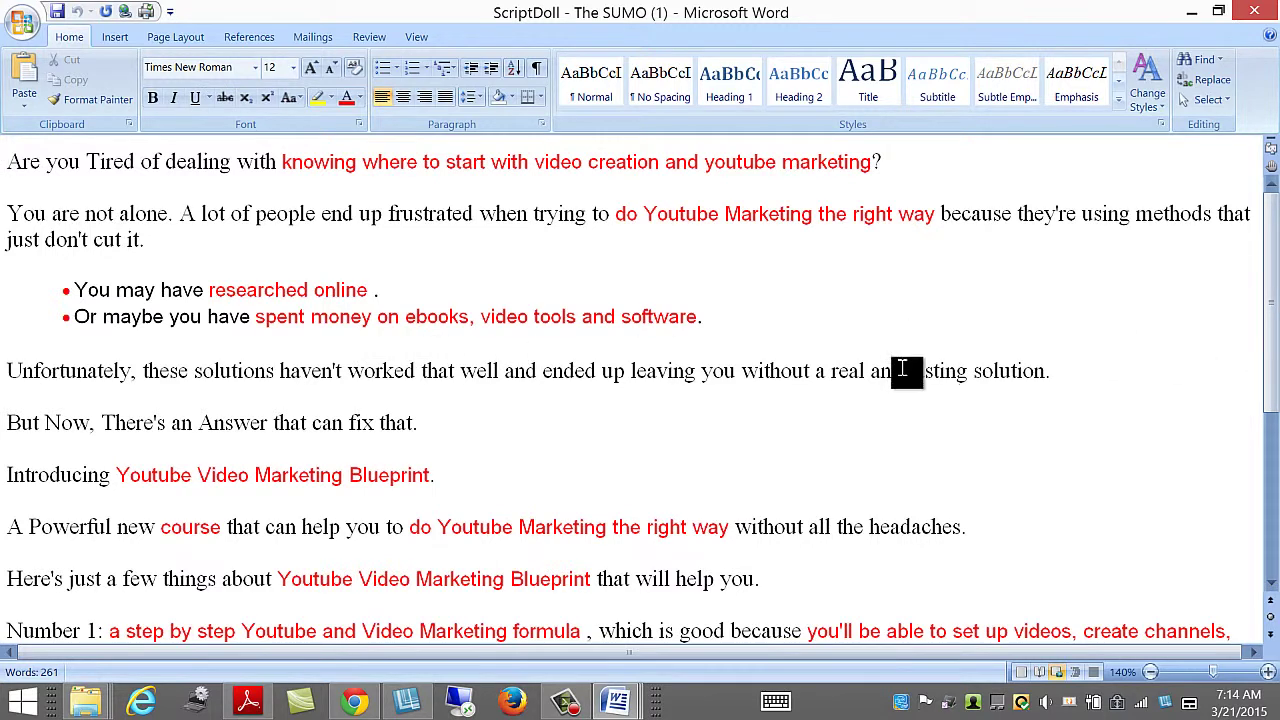
{"action": "left_click", "coordinate": [797, 380]}
{"action": "left_click", "coordinate": [930, 376], "text": "shift"}
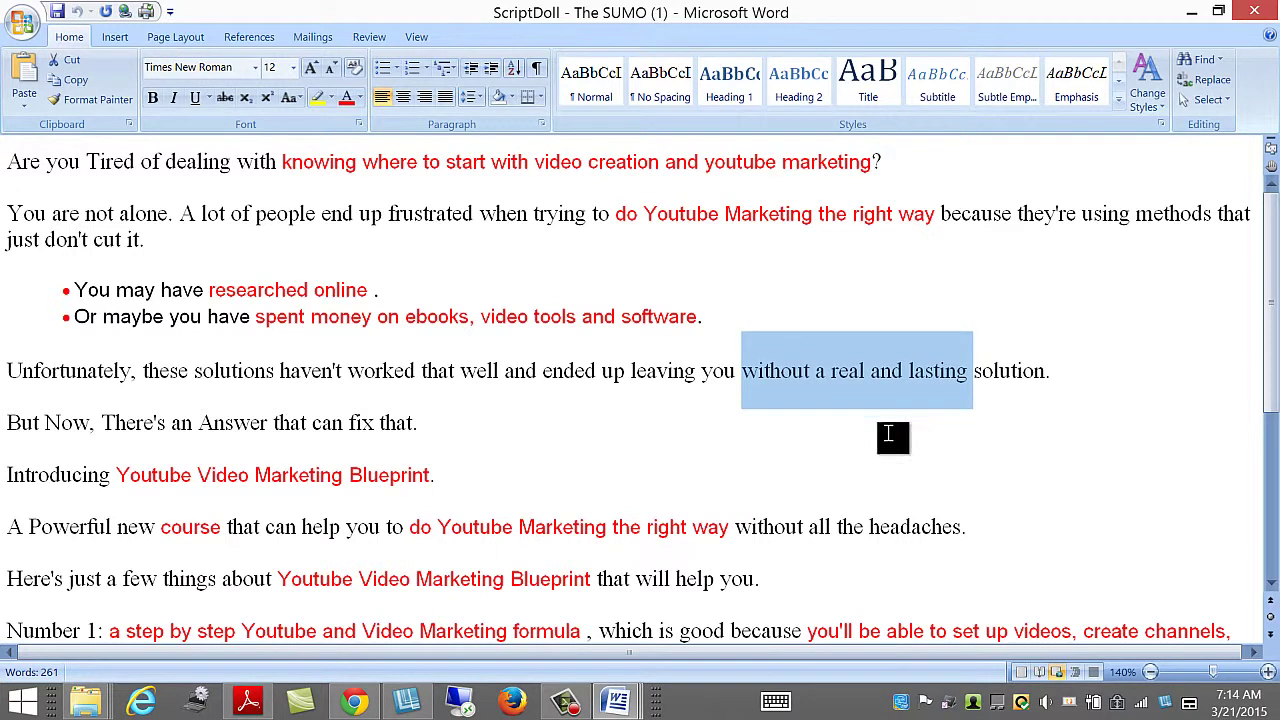
{"action": "left_click_drag", "start_coordinate": [674, 377], "coordinate": [753, 371]}
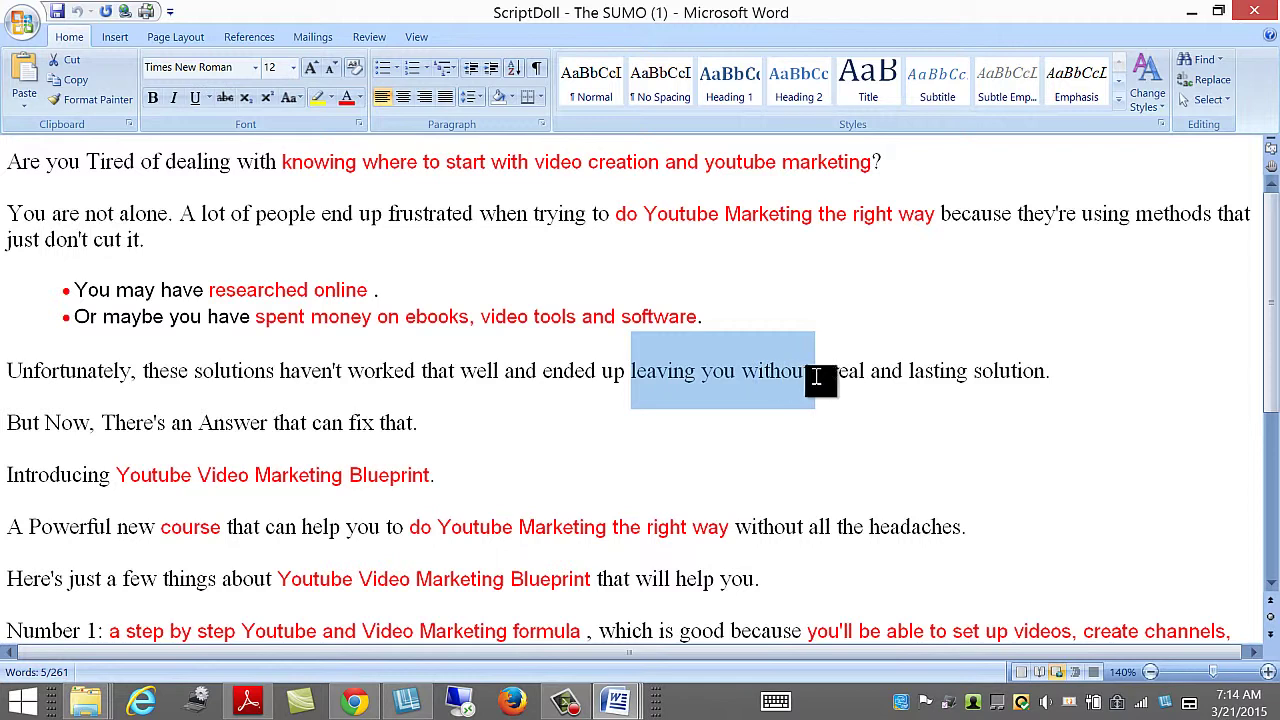
{"action": "left_click_drag", "start_coordinate": [817, 377], "coordinate": [1035, 392]}
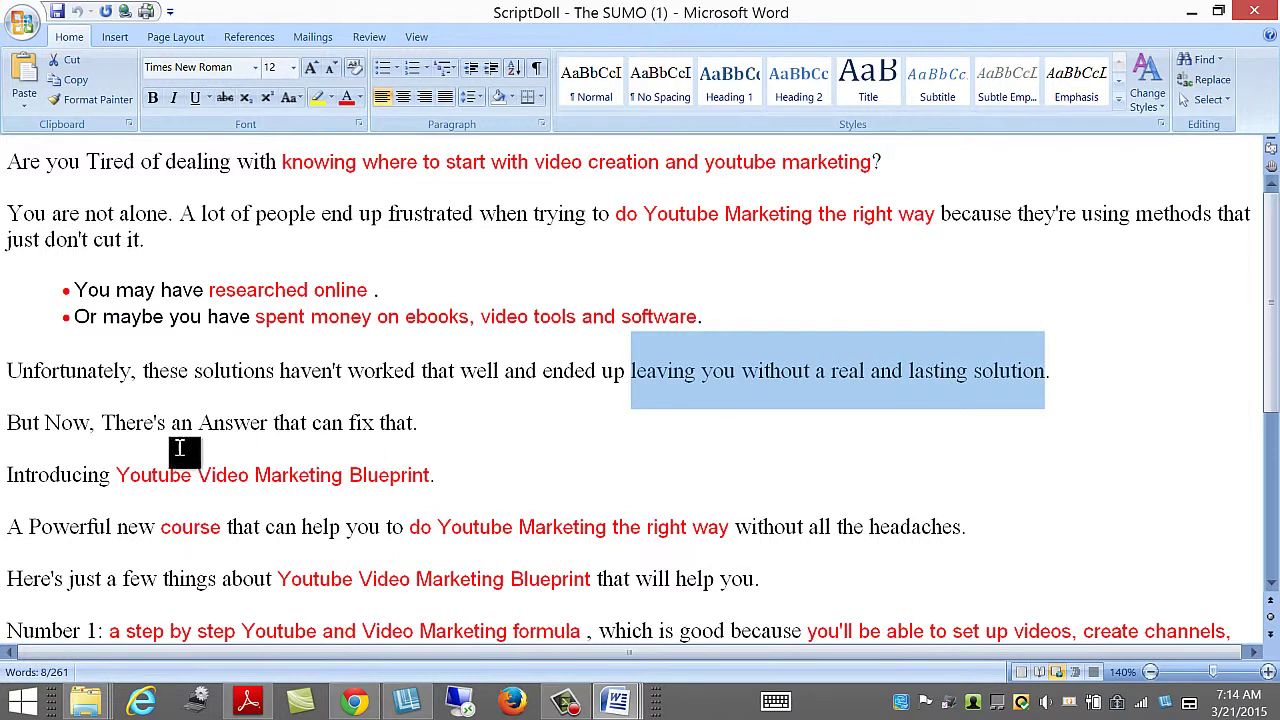
{"action": "left_click_drag", "start_coordinate": [103, 425], "coordinate": [391, 428]}
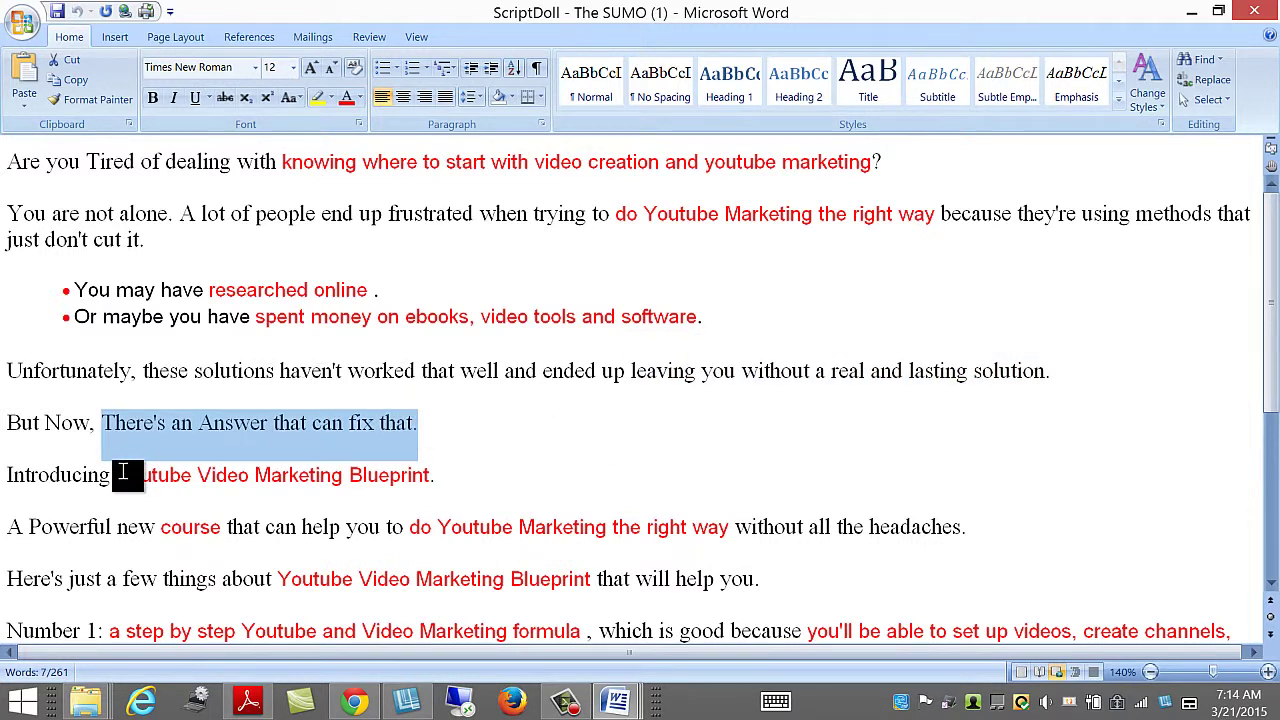
{"action": "left_click_drag", "start_coordinate": [120, 475], "coordinate": [470, 492]}
{"action": "scroll", "coordinate": [564, 486], "scroll_direction": "down", "scroll_amount": 1}
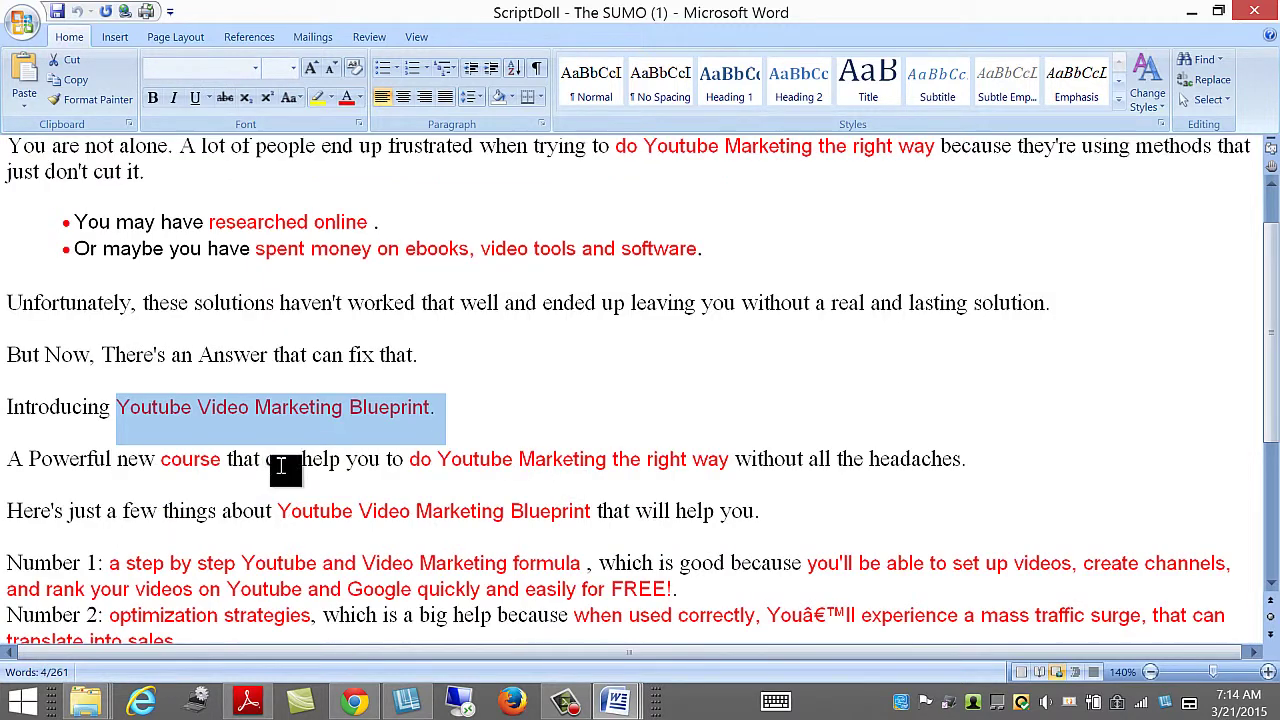
{"action": "left_click_drag", "start_coordinate": [281, 462], "coordinate": [728, 464]}
{"action": "scroll", "coordinate": [607, 435], "scroll_direction": "down", "scroll_amount": 3}
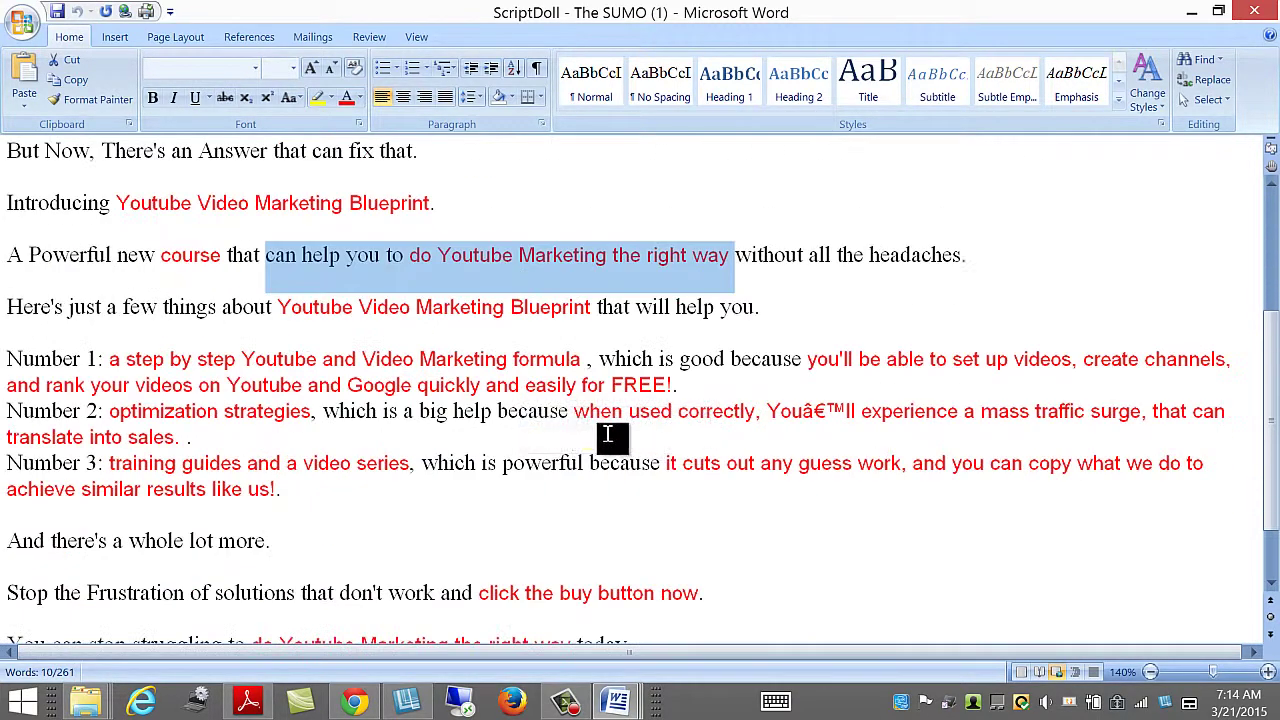
{"action": "left_click_drag", "start_coordinate": [296, 318], "coordinate": [542, 312]}
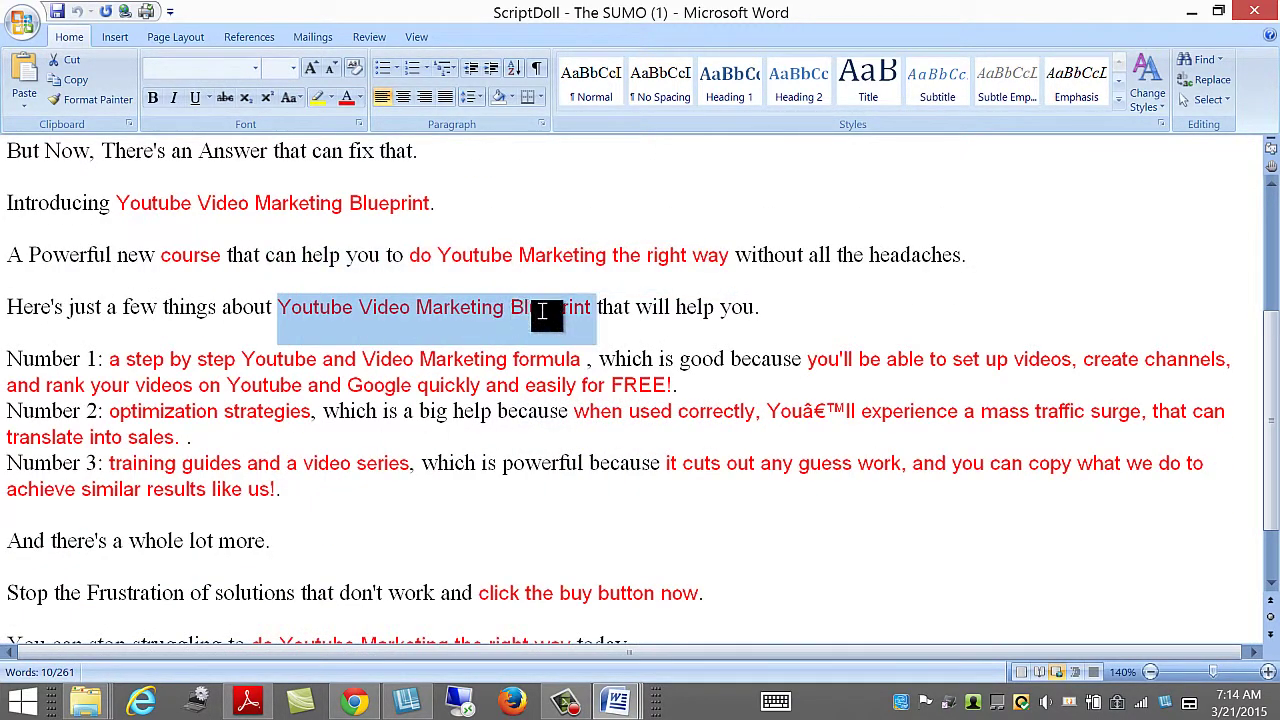
{"action": "left_click_drag", "start_coordinate": [125, 362], "coordinate": [548, 367]}
{"action": "left_click_drag", "start_coordinate": [846, 358], "coordinate": [916, 388]}
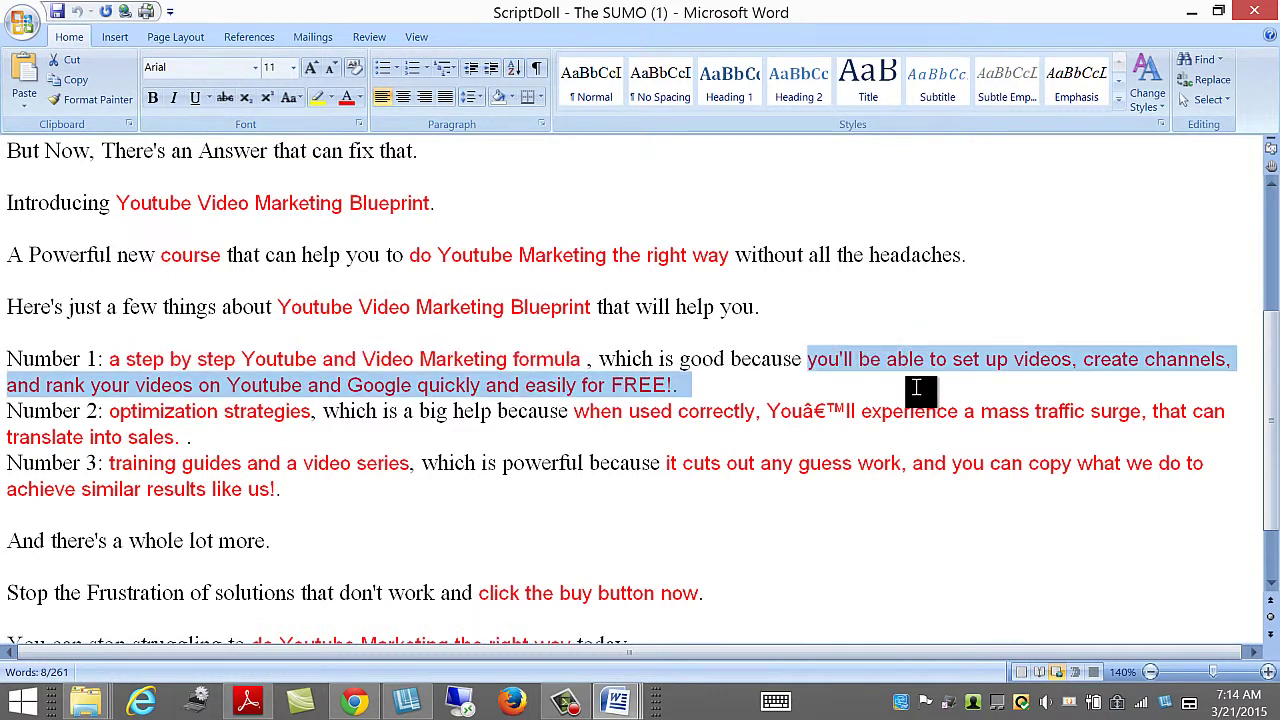
{"action": "left_click", "coordinate": [324, 437]}
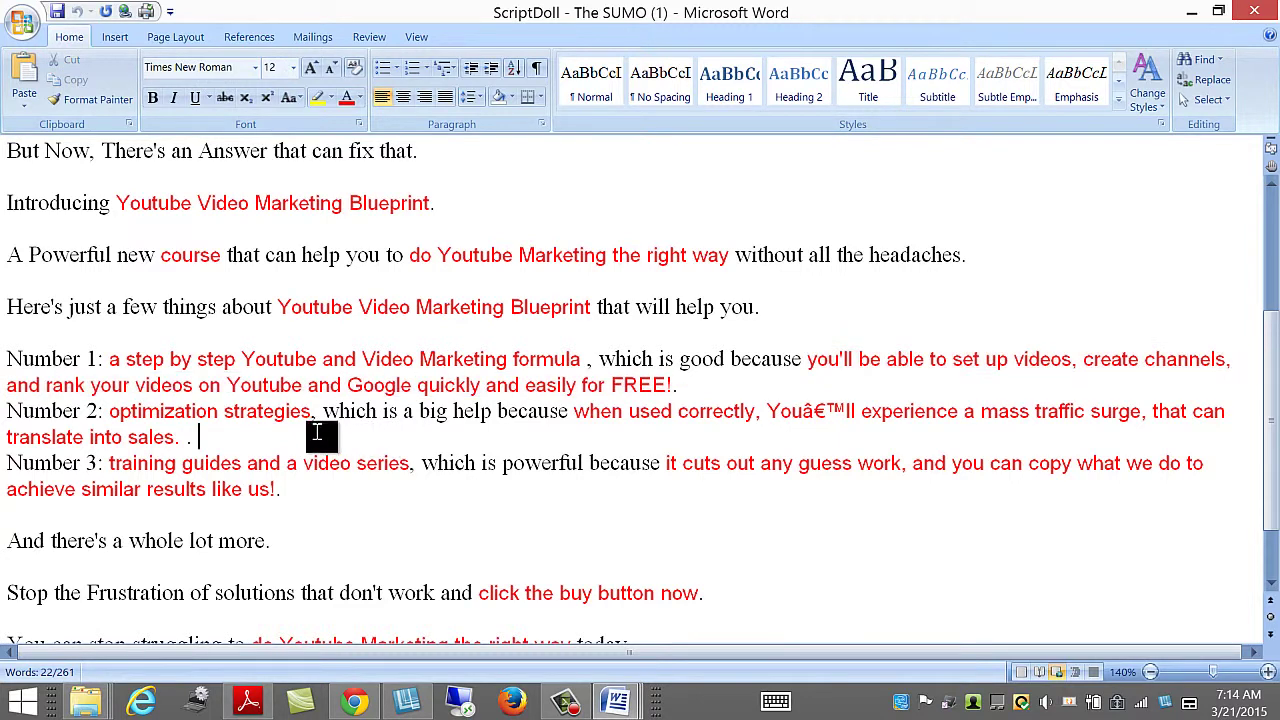
{"action": "left_click_drag", "start_coordinate": [110, 420], "coordinate": [411, 438]}
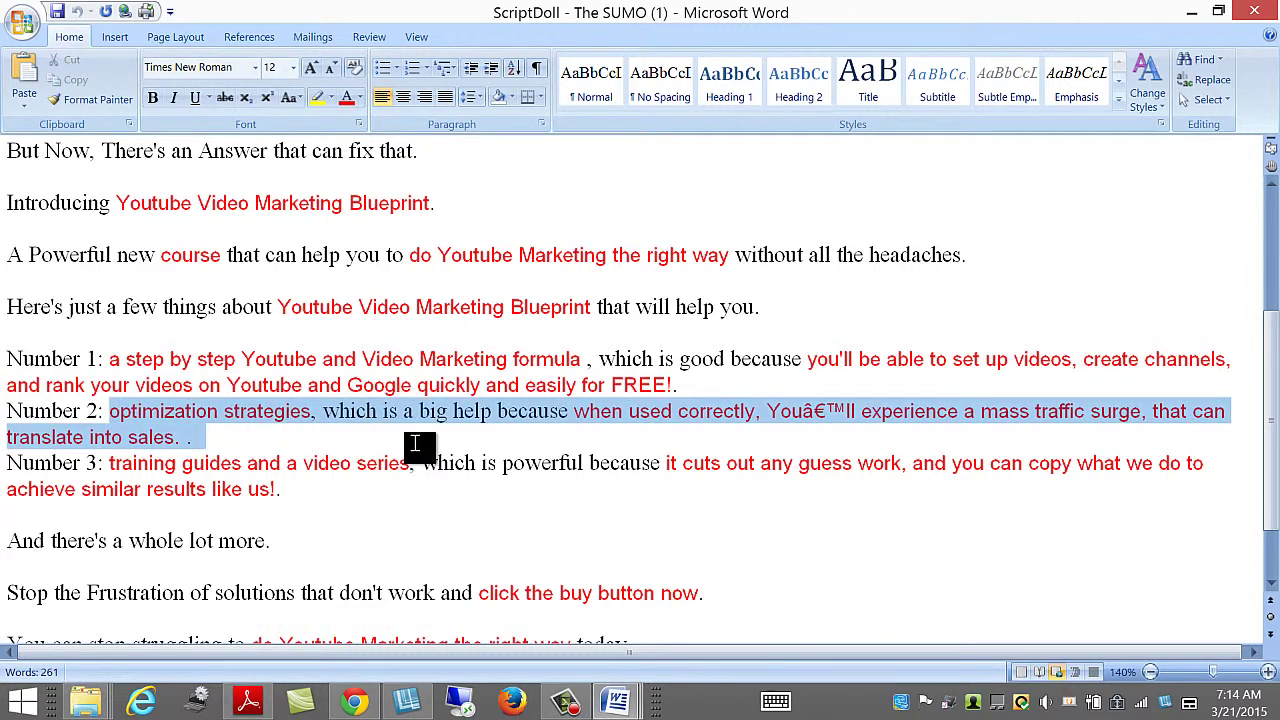
Fix the garbled word in point Number 2 so it reads 'You'll'
{"action": "left_click", "coordinate": [806, 413]}
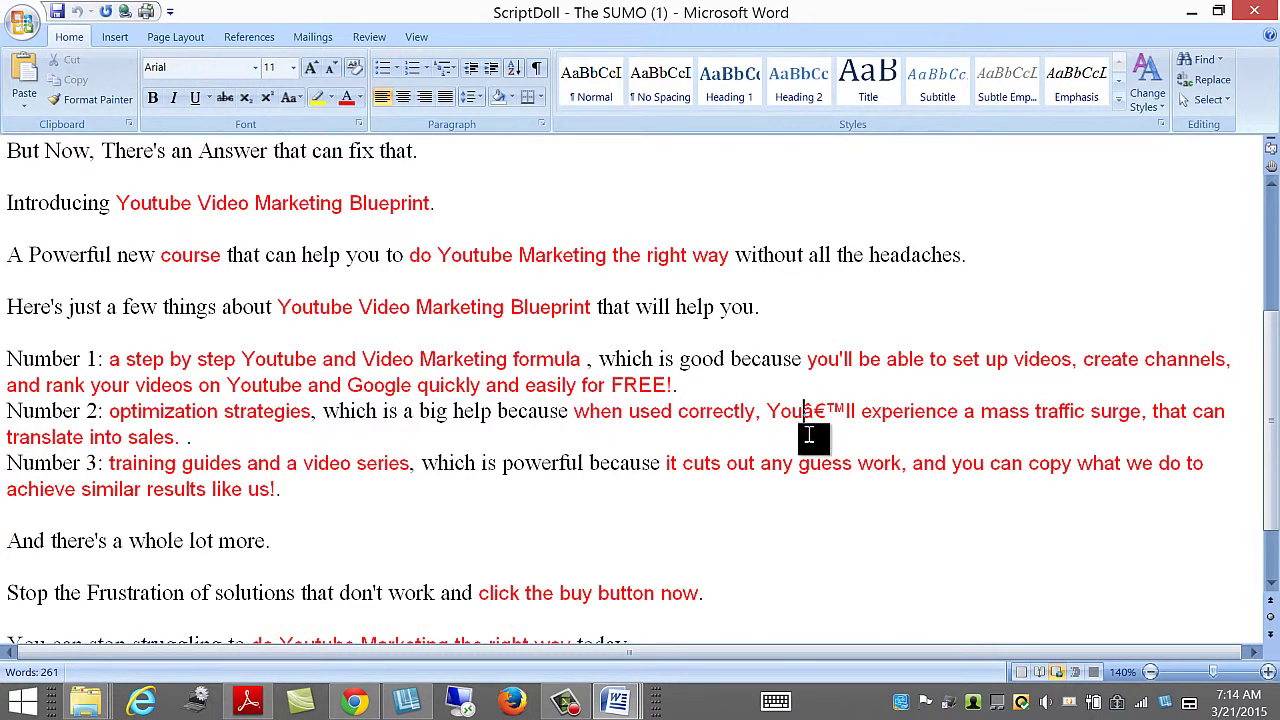
{"action": "type", "text": "'"}
{"action": "key", "text": "Delete"}
{"action": "key", "text": "Delete"}
{"action": "key", "text": "Delete"}
{"action": "key", "text": "Delete"}
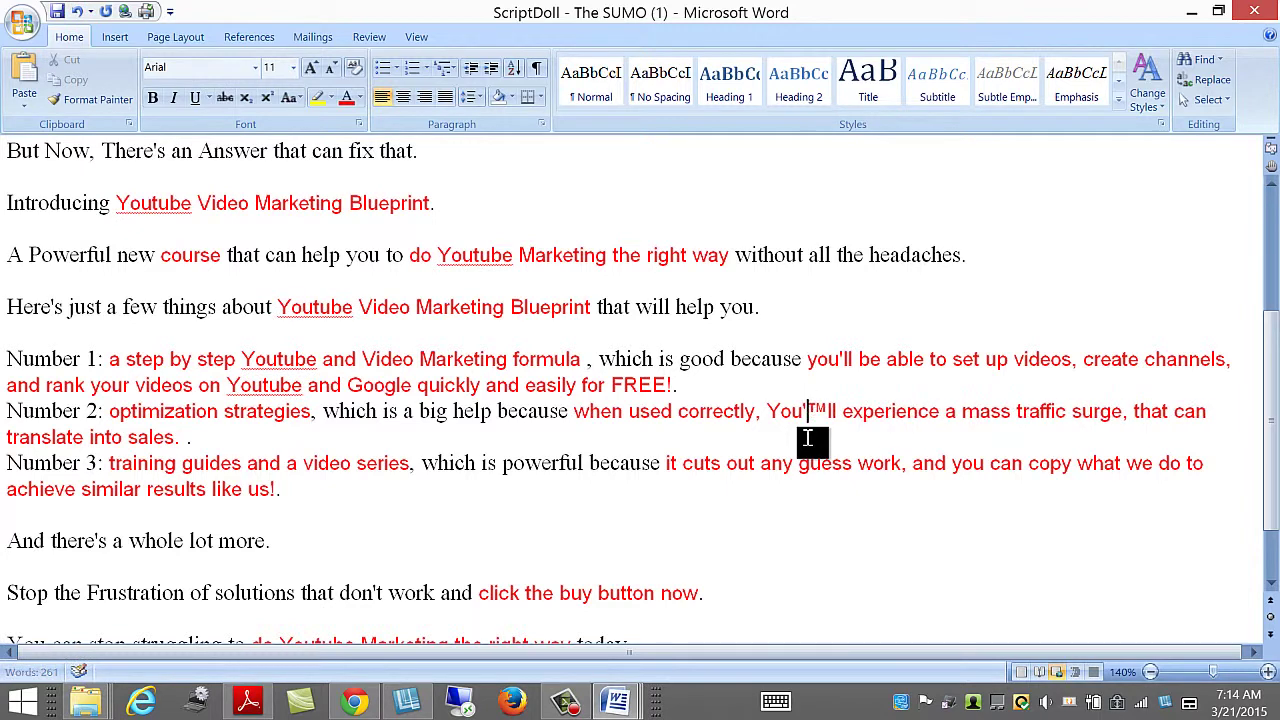
{"action": "type", "text": "l"}
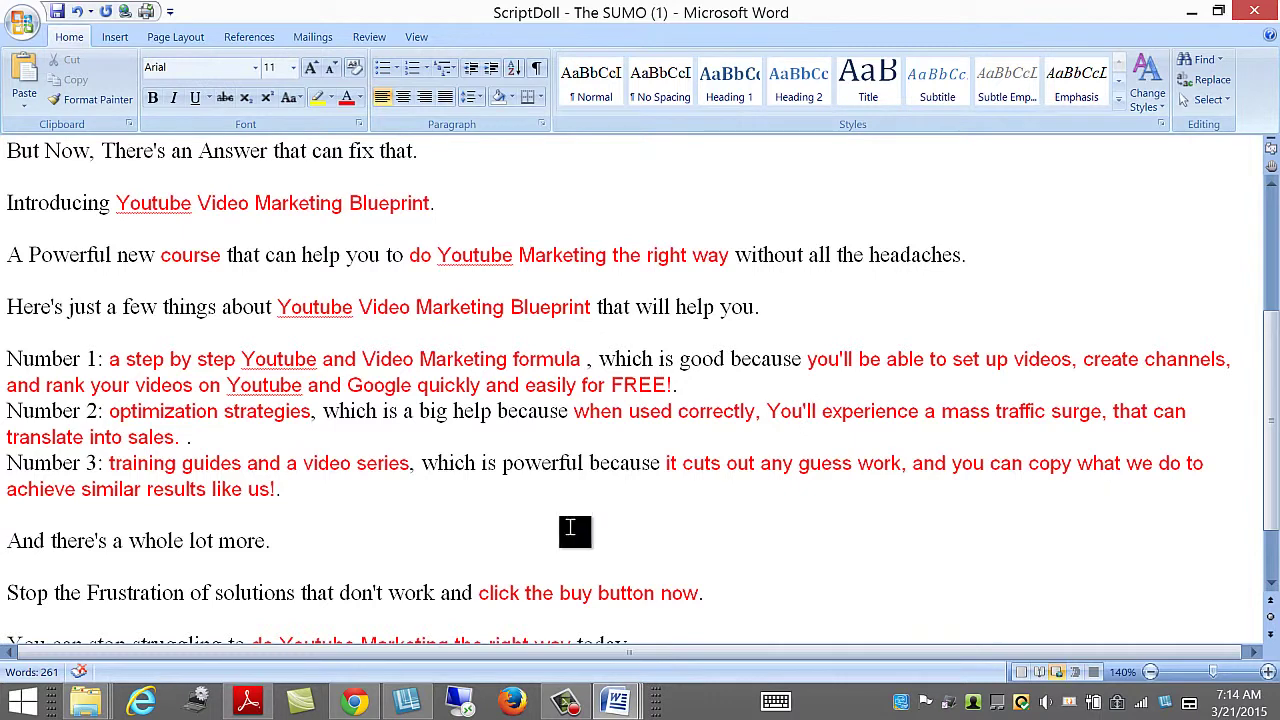
{"action": "scroll", "coordinate": [474, 518], "scroll_direction": "down", "scroll_amount": 1}
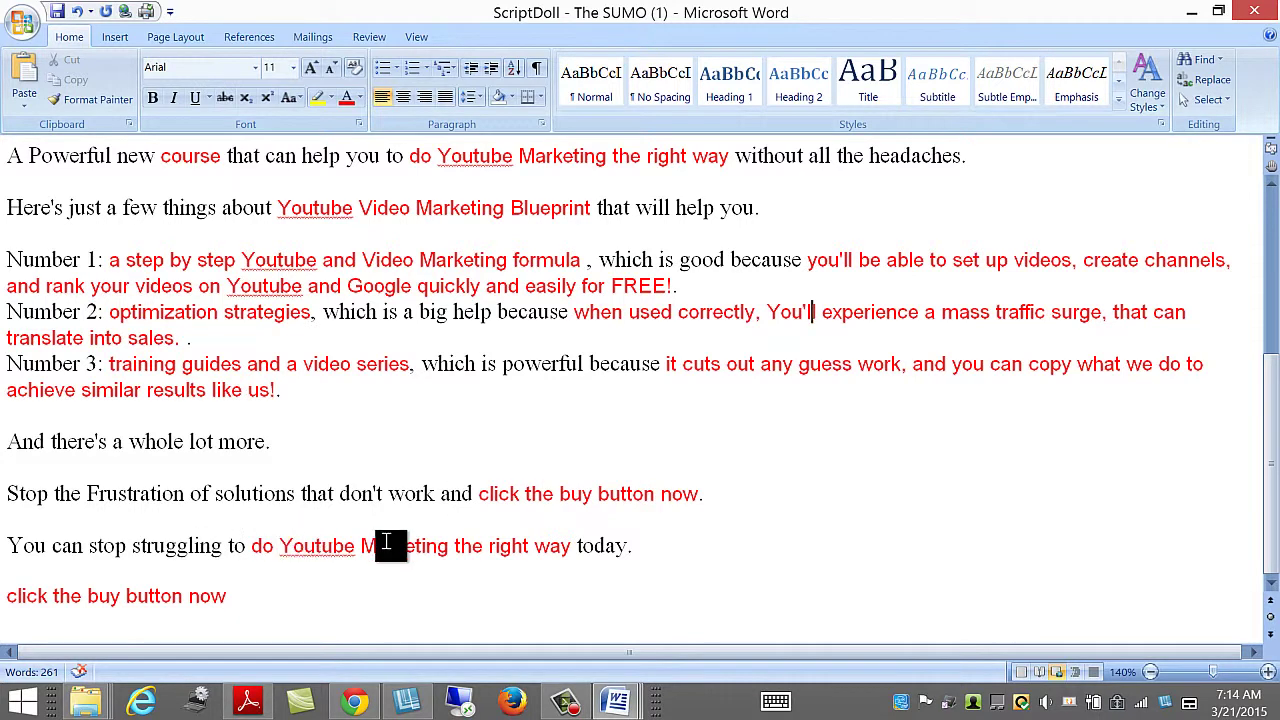
{"action": "scroll", "coordinate": [328, 567], "scroll_direction": "up", "scroll_amount": 4}
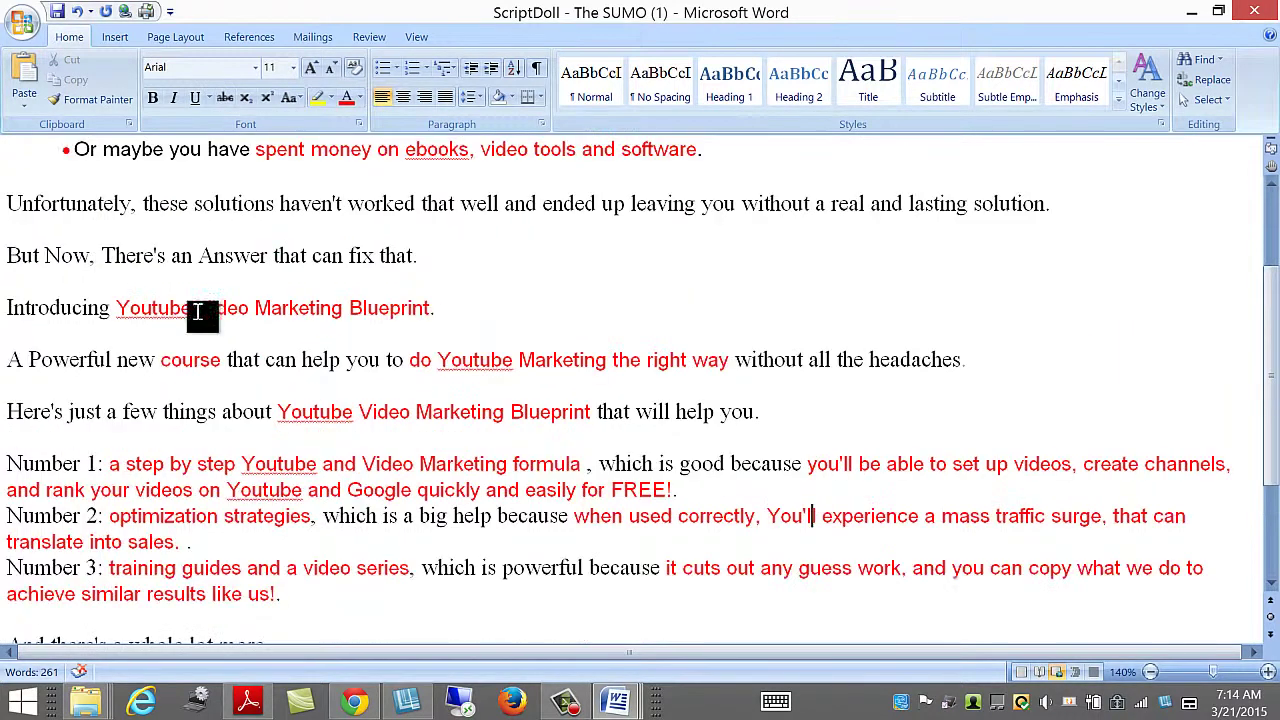
Save the script as 'Youtube Marketing VSL short ScriptDoll - The SUMO (1)'
{"action": "left_click", "coordinate": [57, 14]}
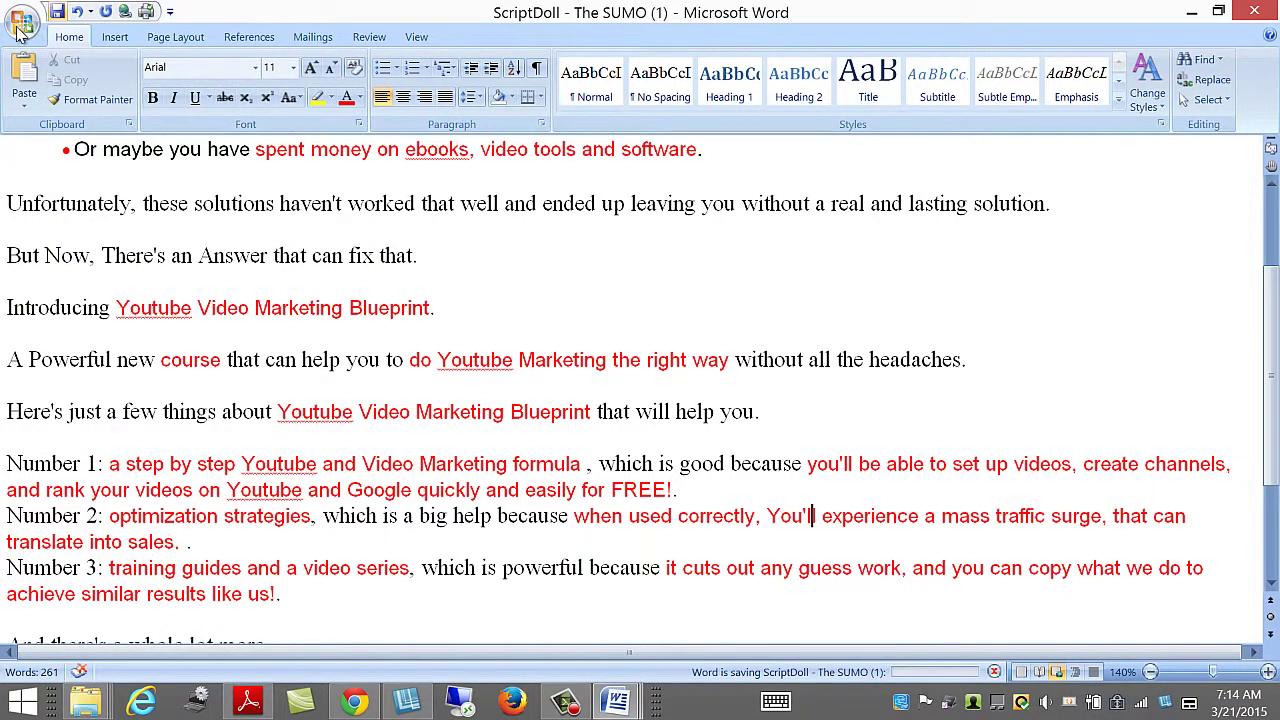
{"action": "left_click", "coordinate": [22, 22]}
{"action": "left_click", "coordinate": [45, 243]}
{"action": "left_click", "coordinate": [1138, 522]}
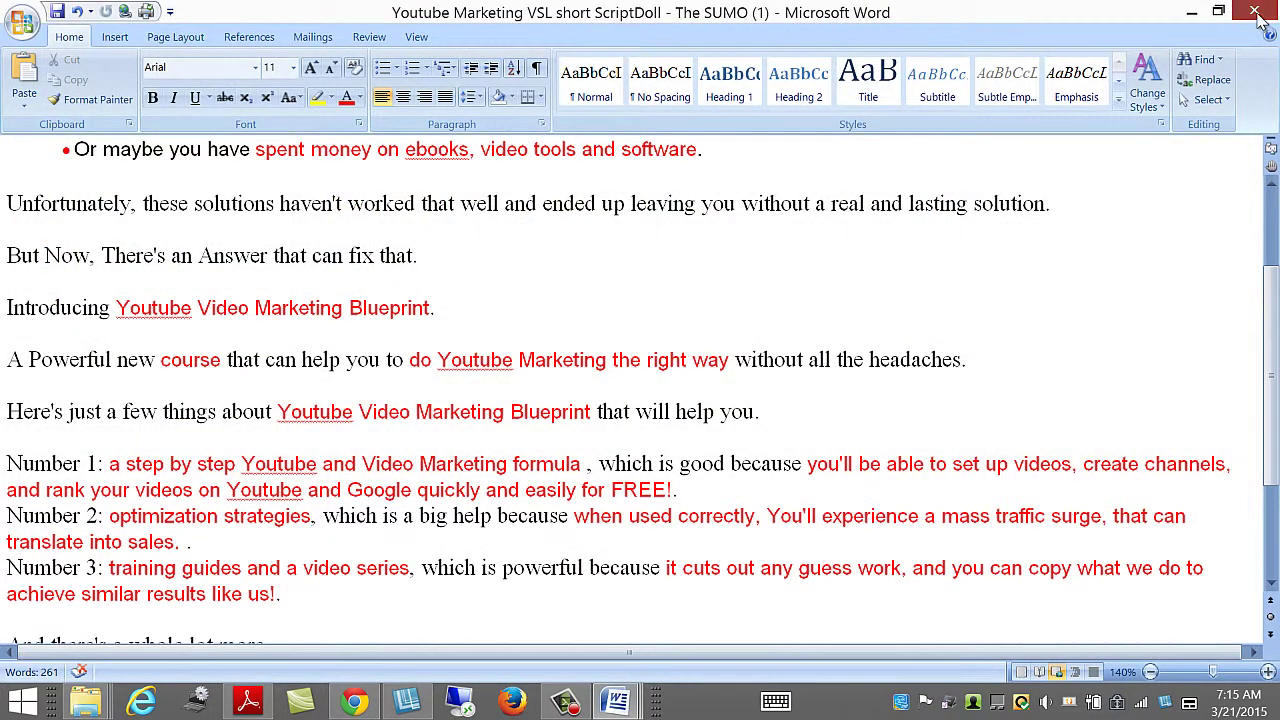
Close the SUMO script, minimise Word, and start a blank New Profile in ScriptDoll
{"action": "left_click", "coordinate": [1255, 12]}
{"action": "left_click", "coordinate": [1191, 12]}
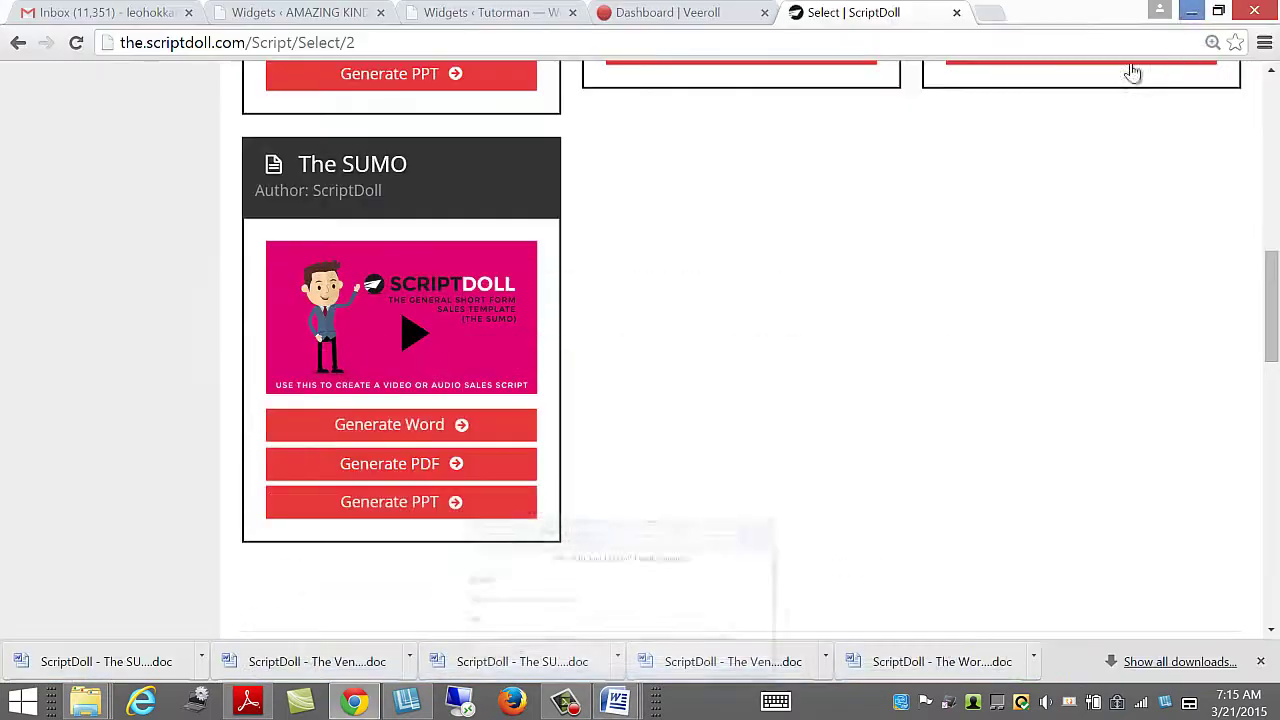
{"action": "scroll", "coordinate": [912, 334], "scroll_direction": "up", "scroll_amount": 10}
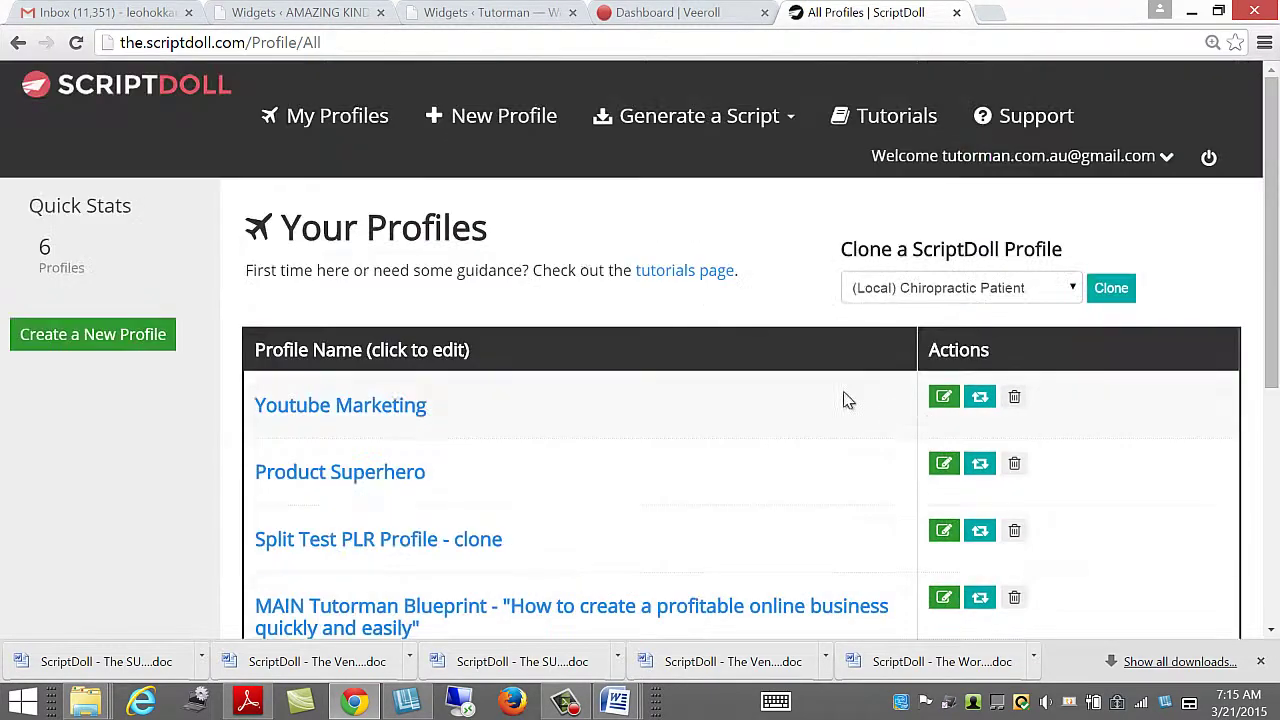
{"action": "left_click", "coordinate": [505, 116]}
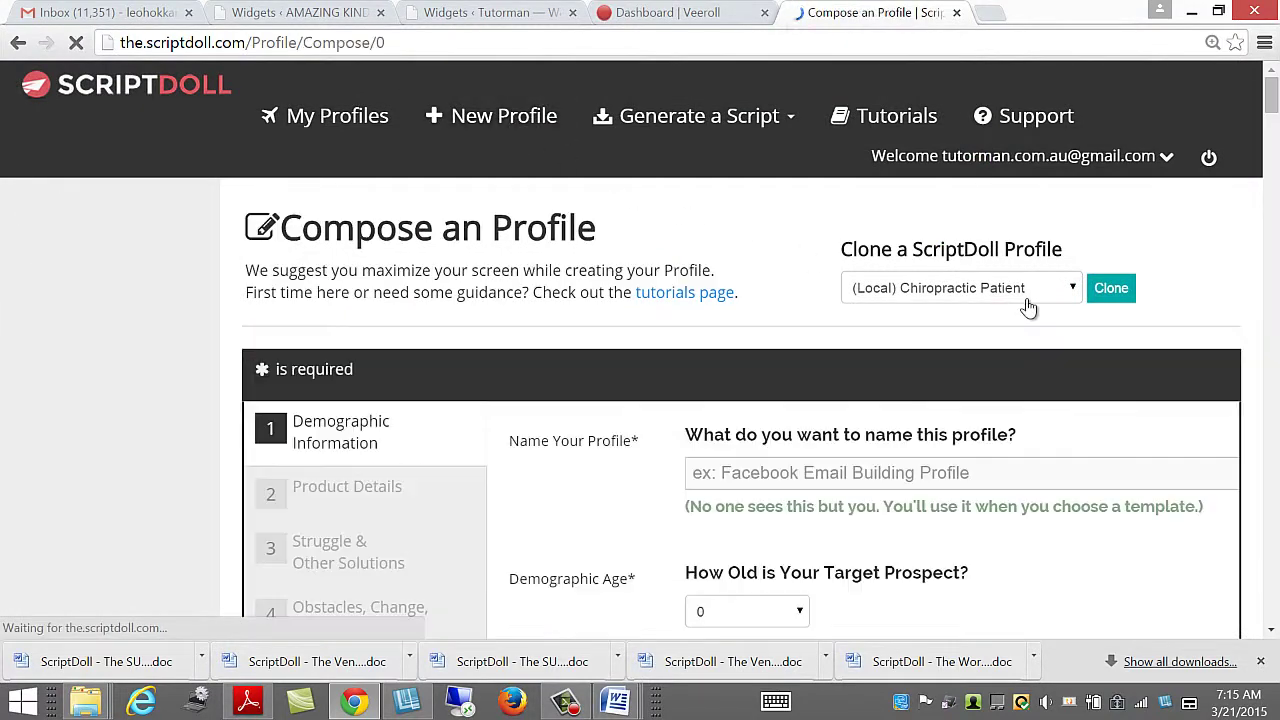
{"action": "scroll", "coordinate": [735, 352], "scroll_direction": "down", "scroll_amount": 3}
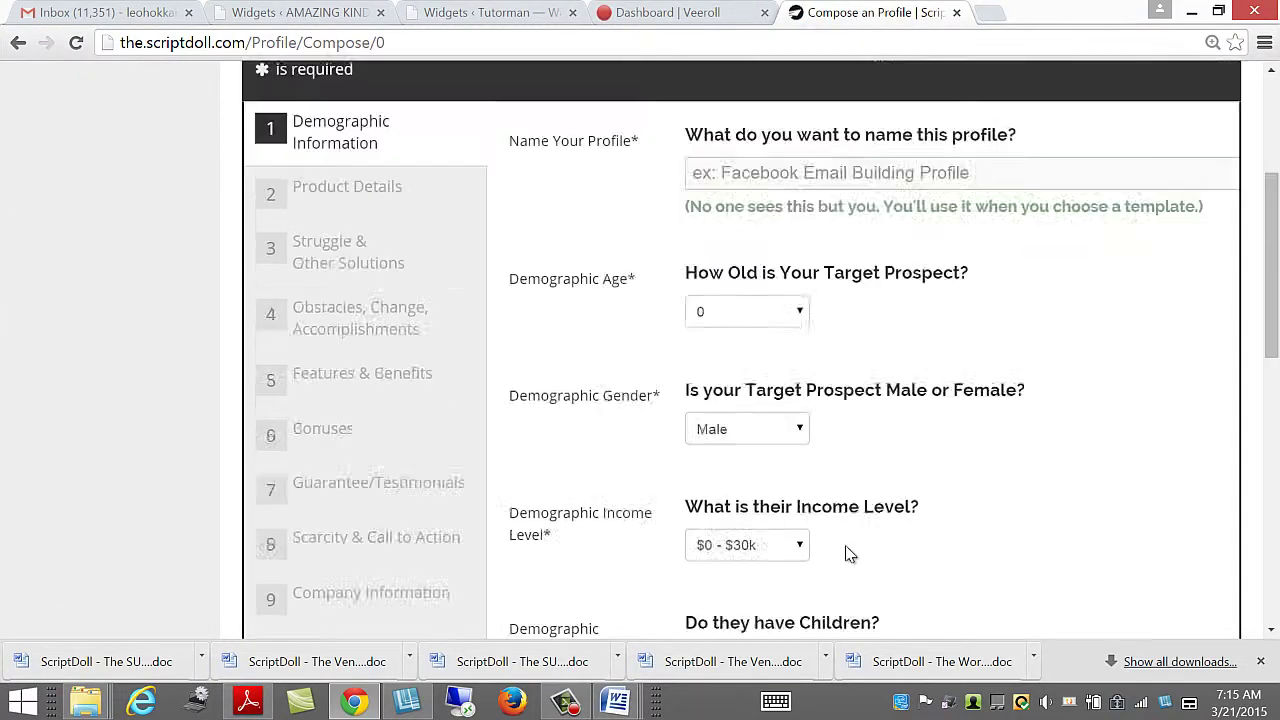
{"action": "scroll", "coordinate": [386, 437], "scroll_direction": "up", "scroll_amount": 2}
{"action": "scroll", "coordinate": [1034, 457], "scroll_direction": "down", "scroll_amount": 2}
{"action": "scroll", "coordinate": [1040, 458], "scroll_direction": "up", "scroll_amount": 3}
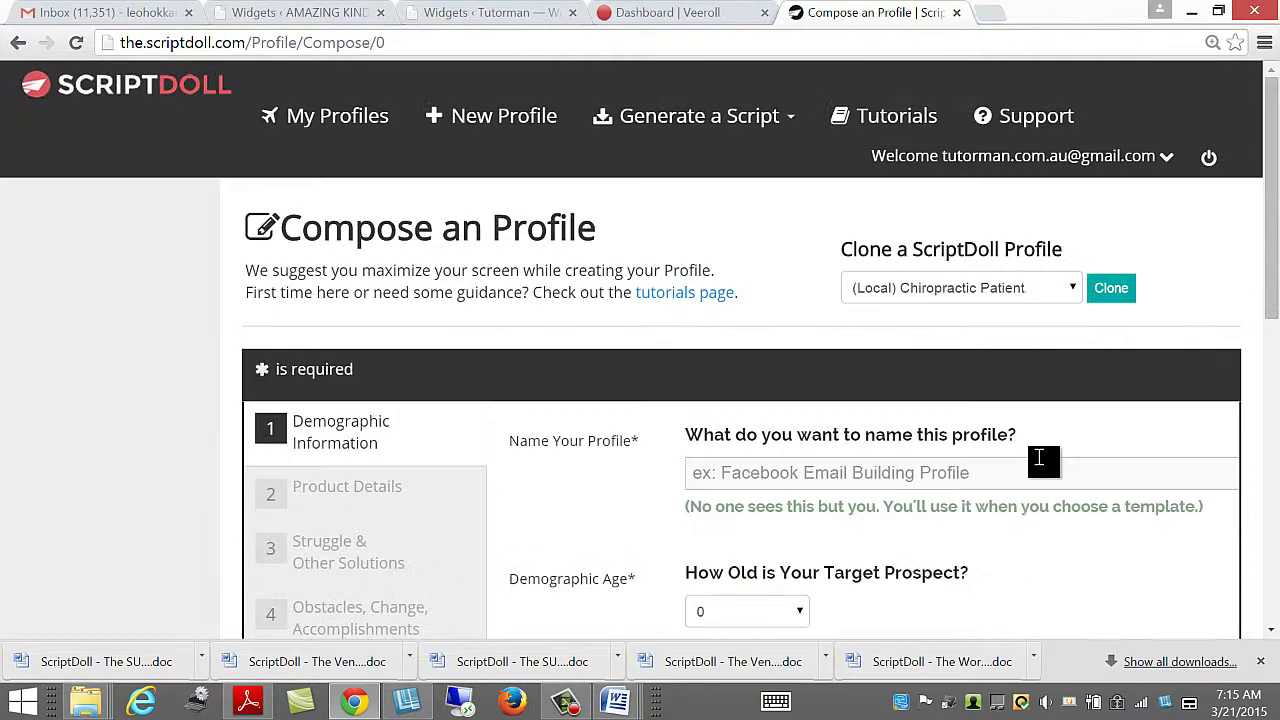
{"action": "left_click", "coordinate": [1072, 291]}
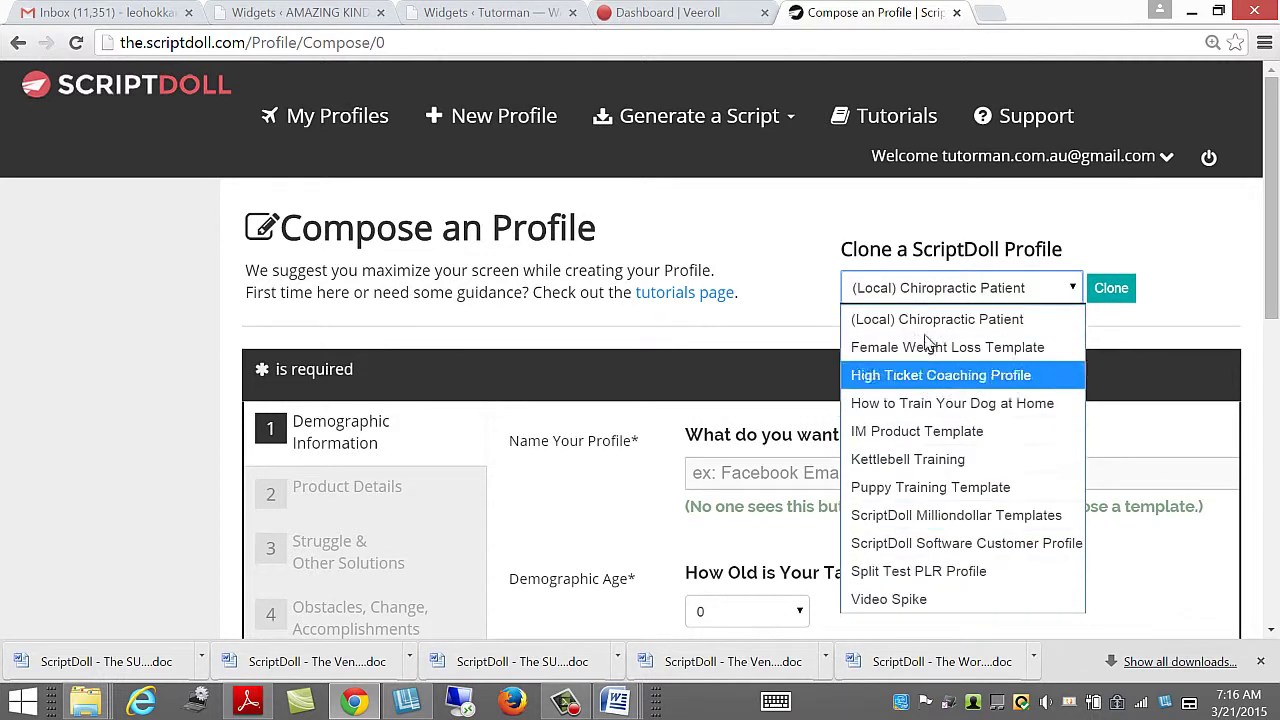
{"action": "left_click", "coordinate": [592, 331]}
{"action": "scroll", "coordinate": [507, 318], "scroll_direction": "down", "scroll_amount": 3}
{"action": "scroll", "coordinate": [507, 318], "scroll_direction": "down", "scroll_amount": 5}
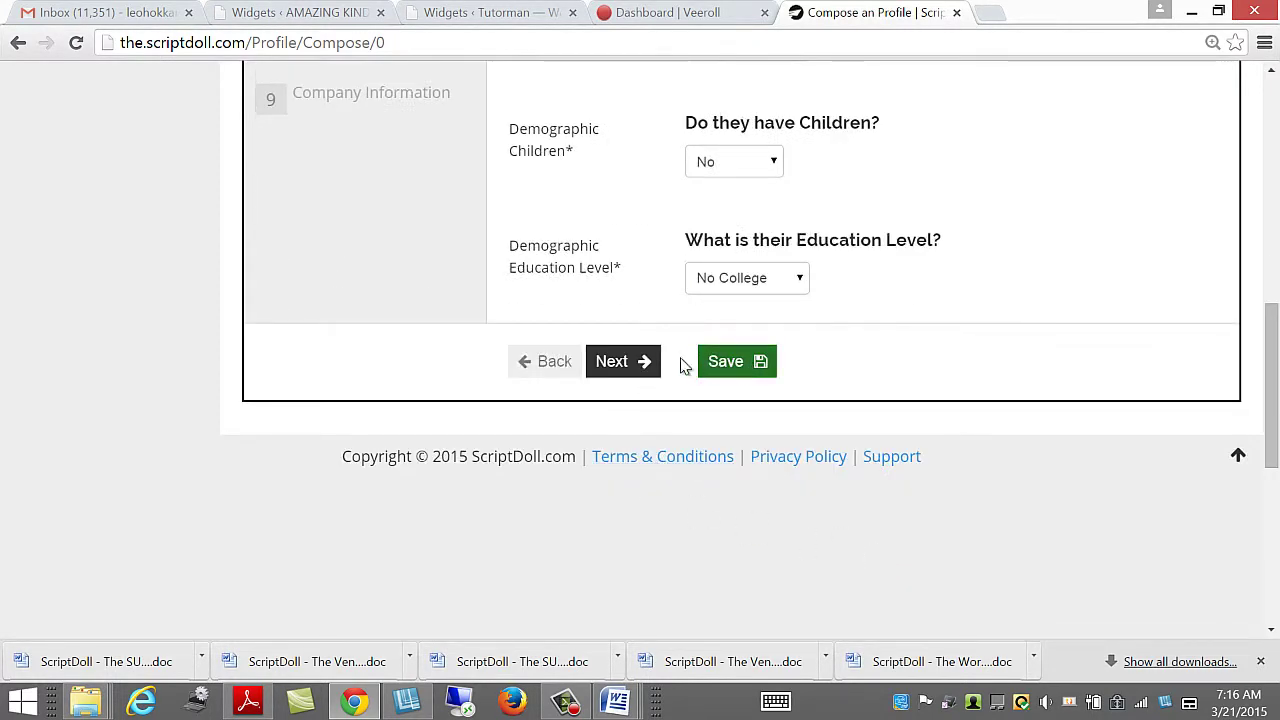
{"action": "scroll", "coordinate": [786, 434], "scroll_direction": "up", "scroll_amount": 15}
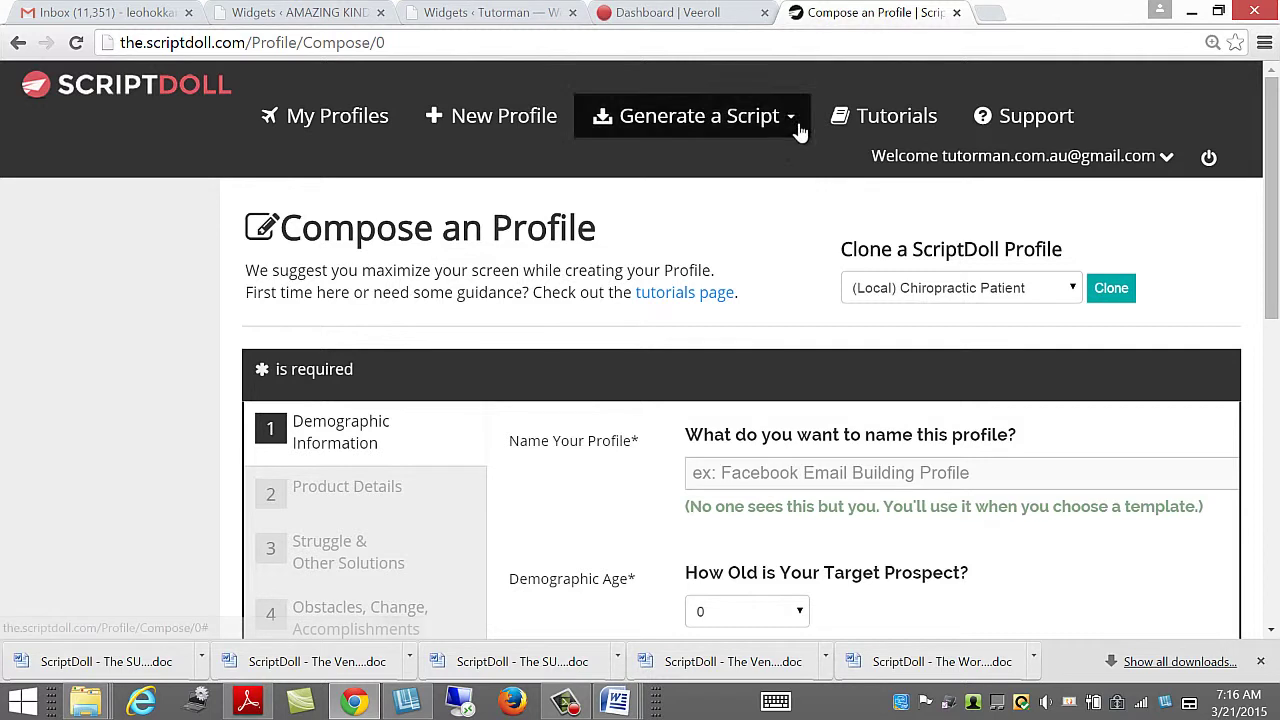
{"action": "left_click", "coordinate": [800, 132]}
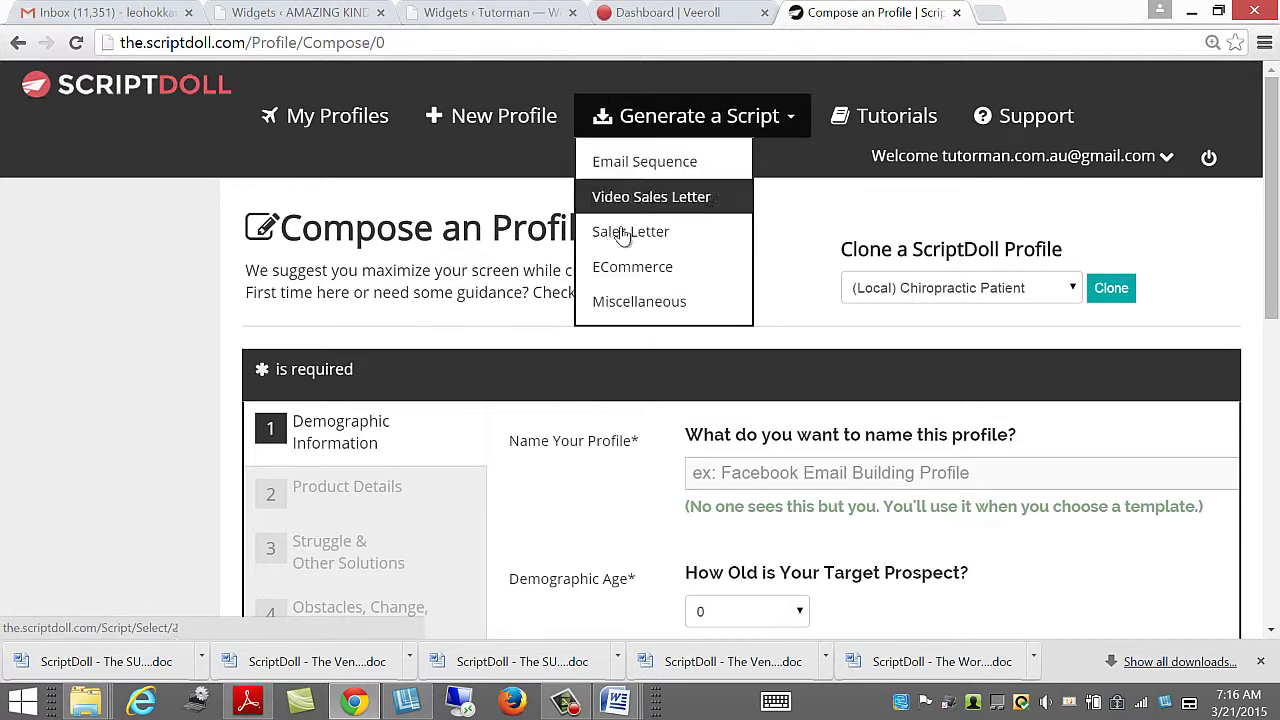
{"action": "left_click", "coordinate": [792, 260]}
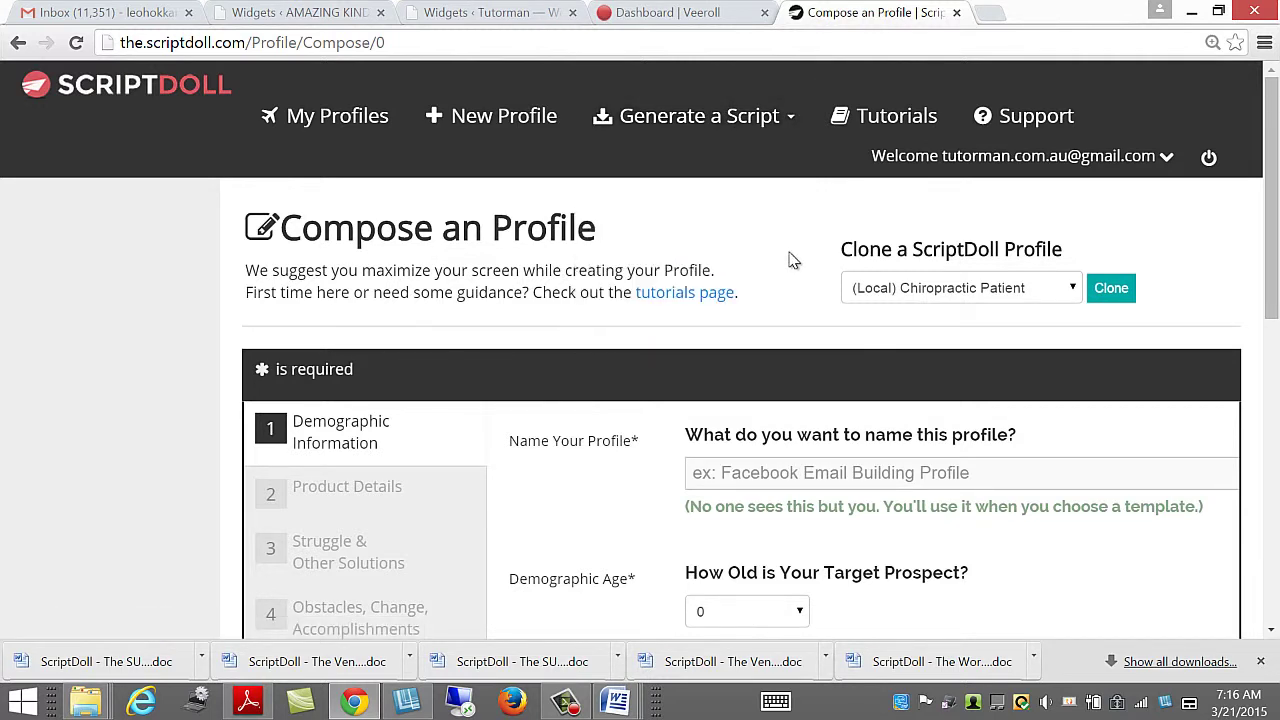